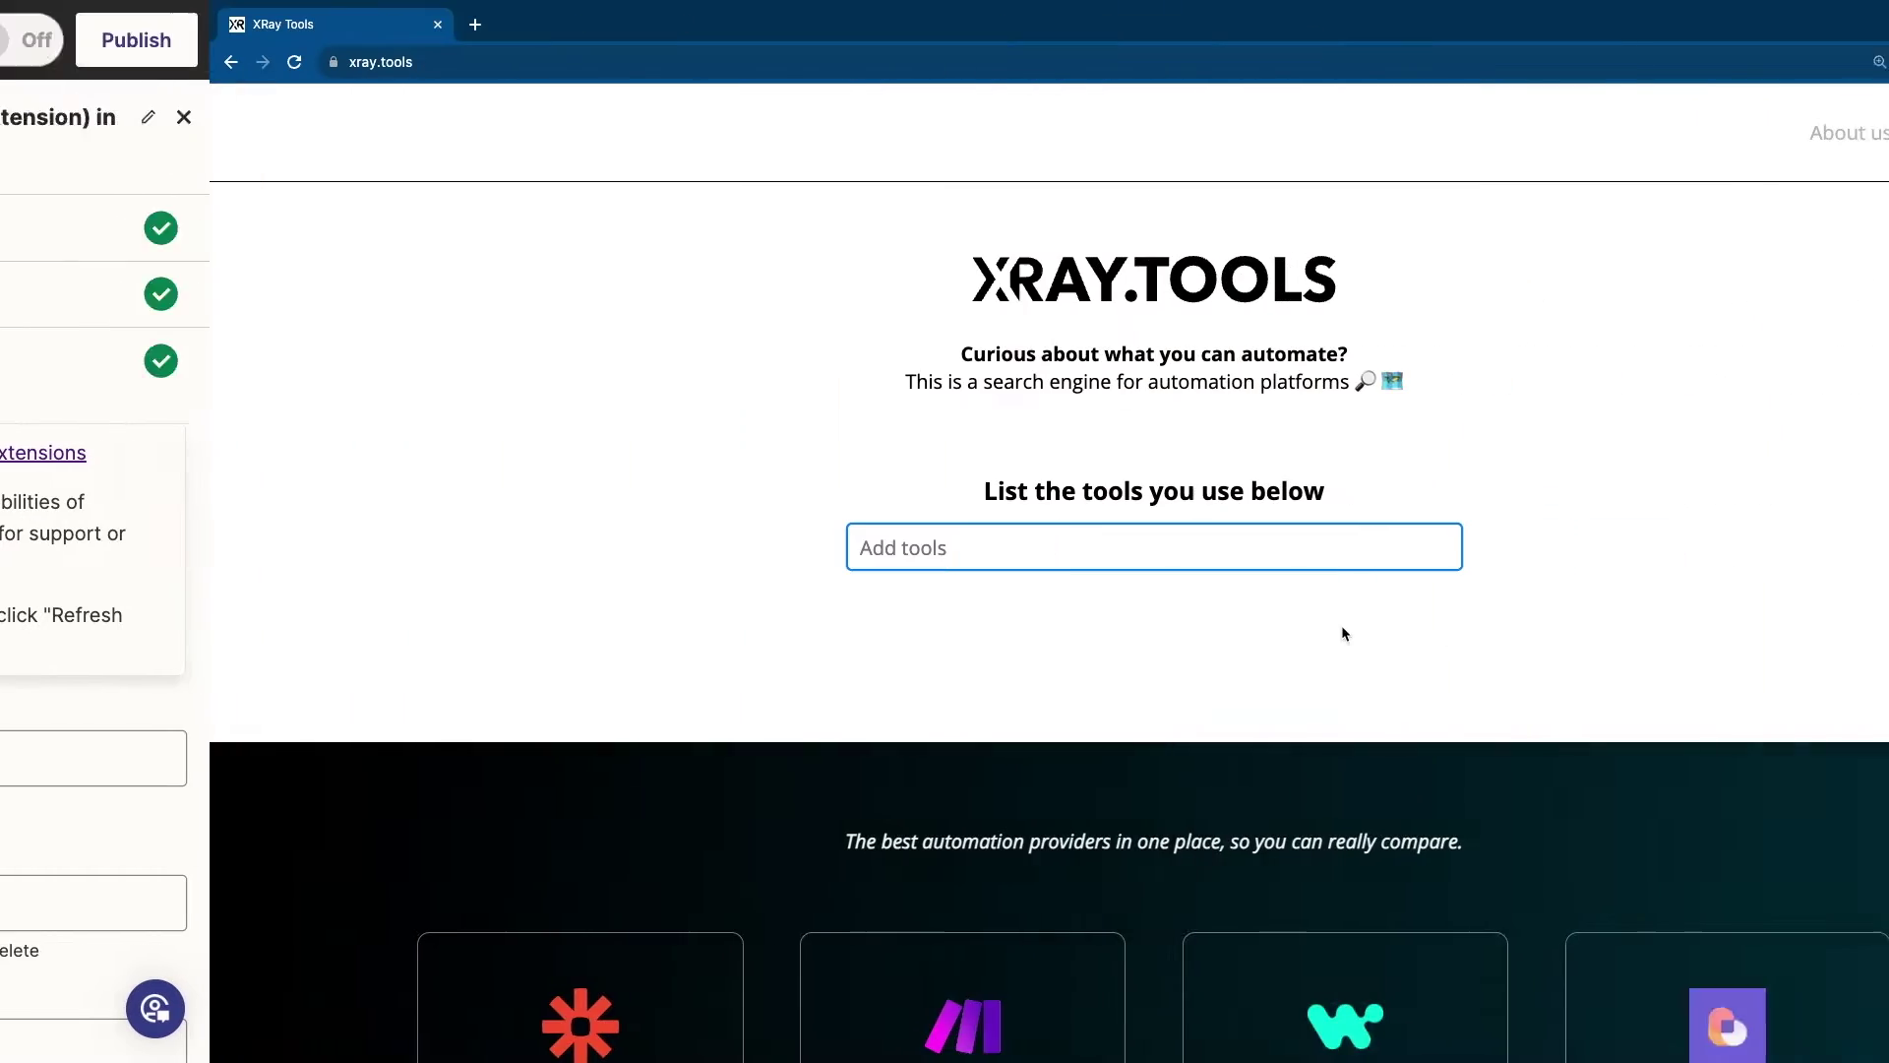
Look up Airtable in XRay.Tools and browse its automation abilities down to the Actions list
type("airtable")
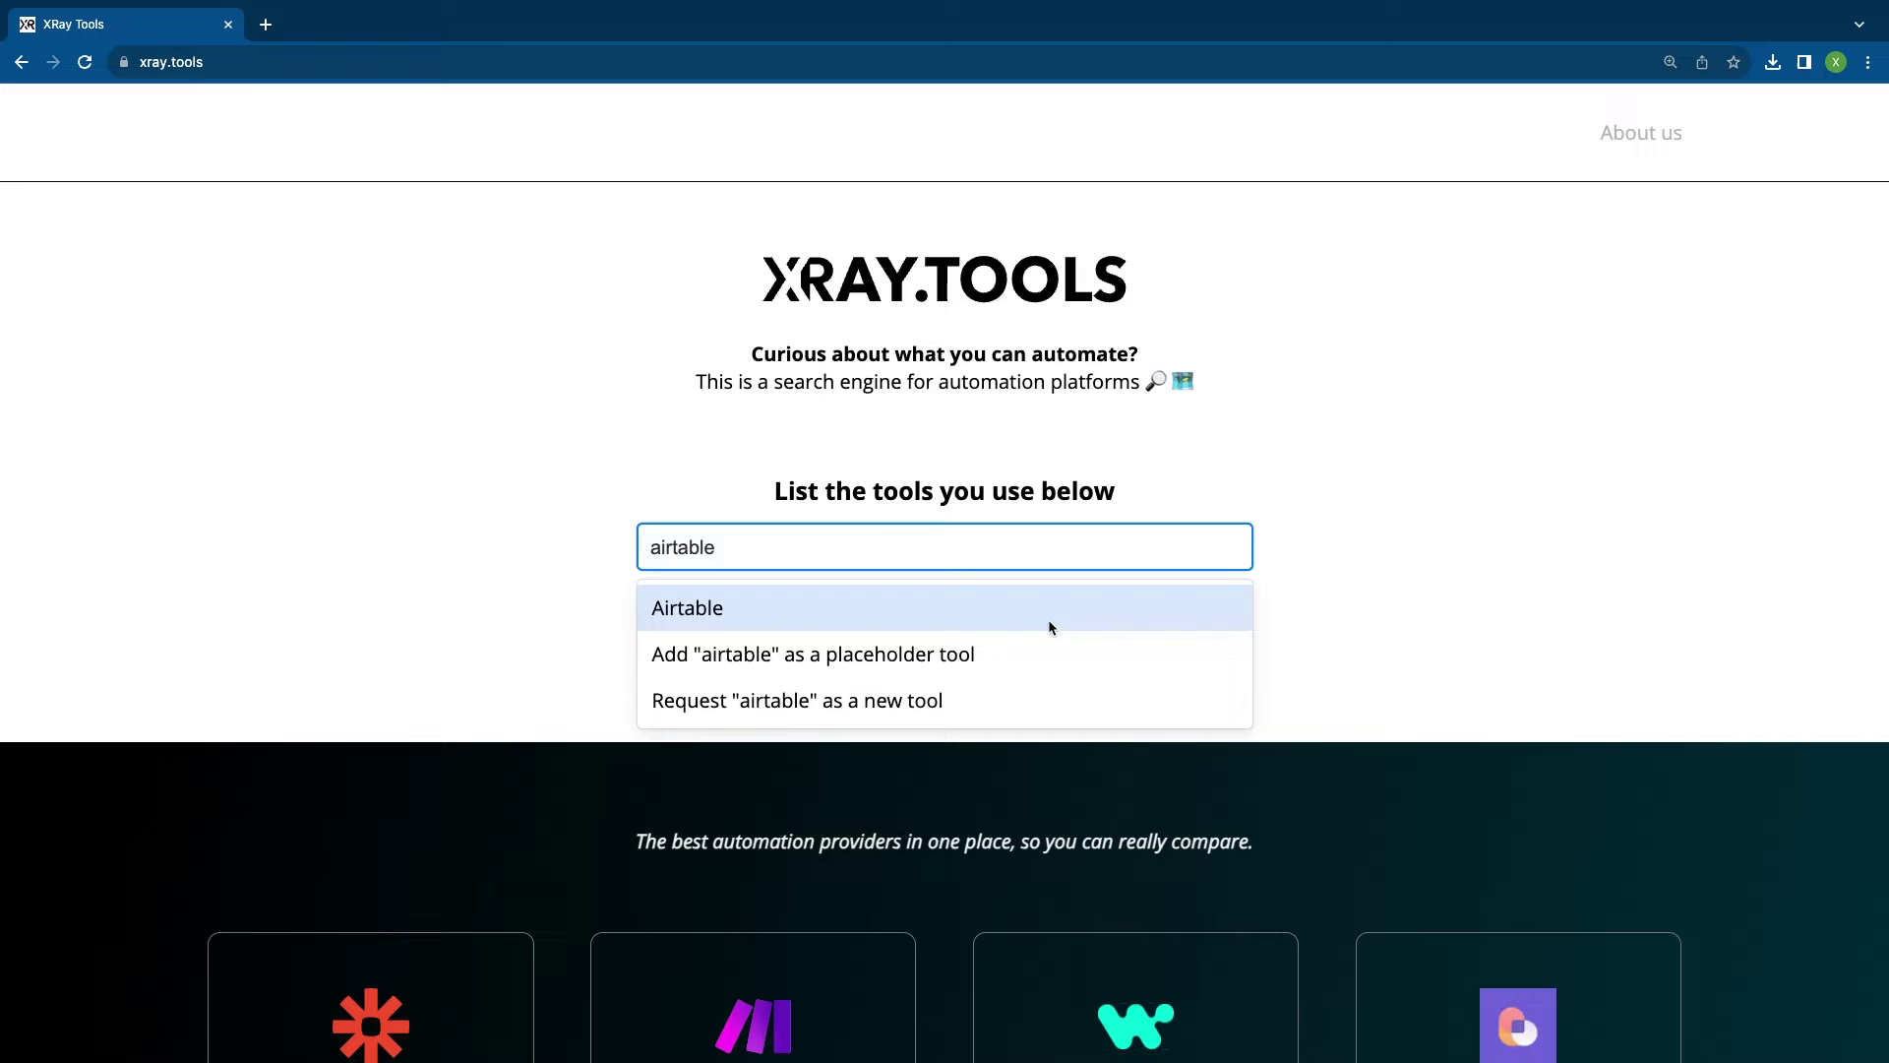
left_click(1049, 620)
left_click(1047, 612)
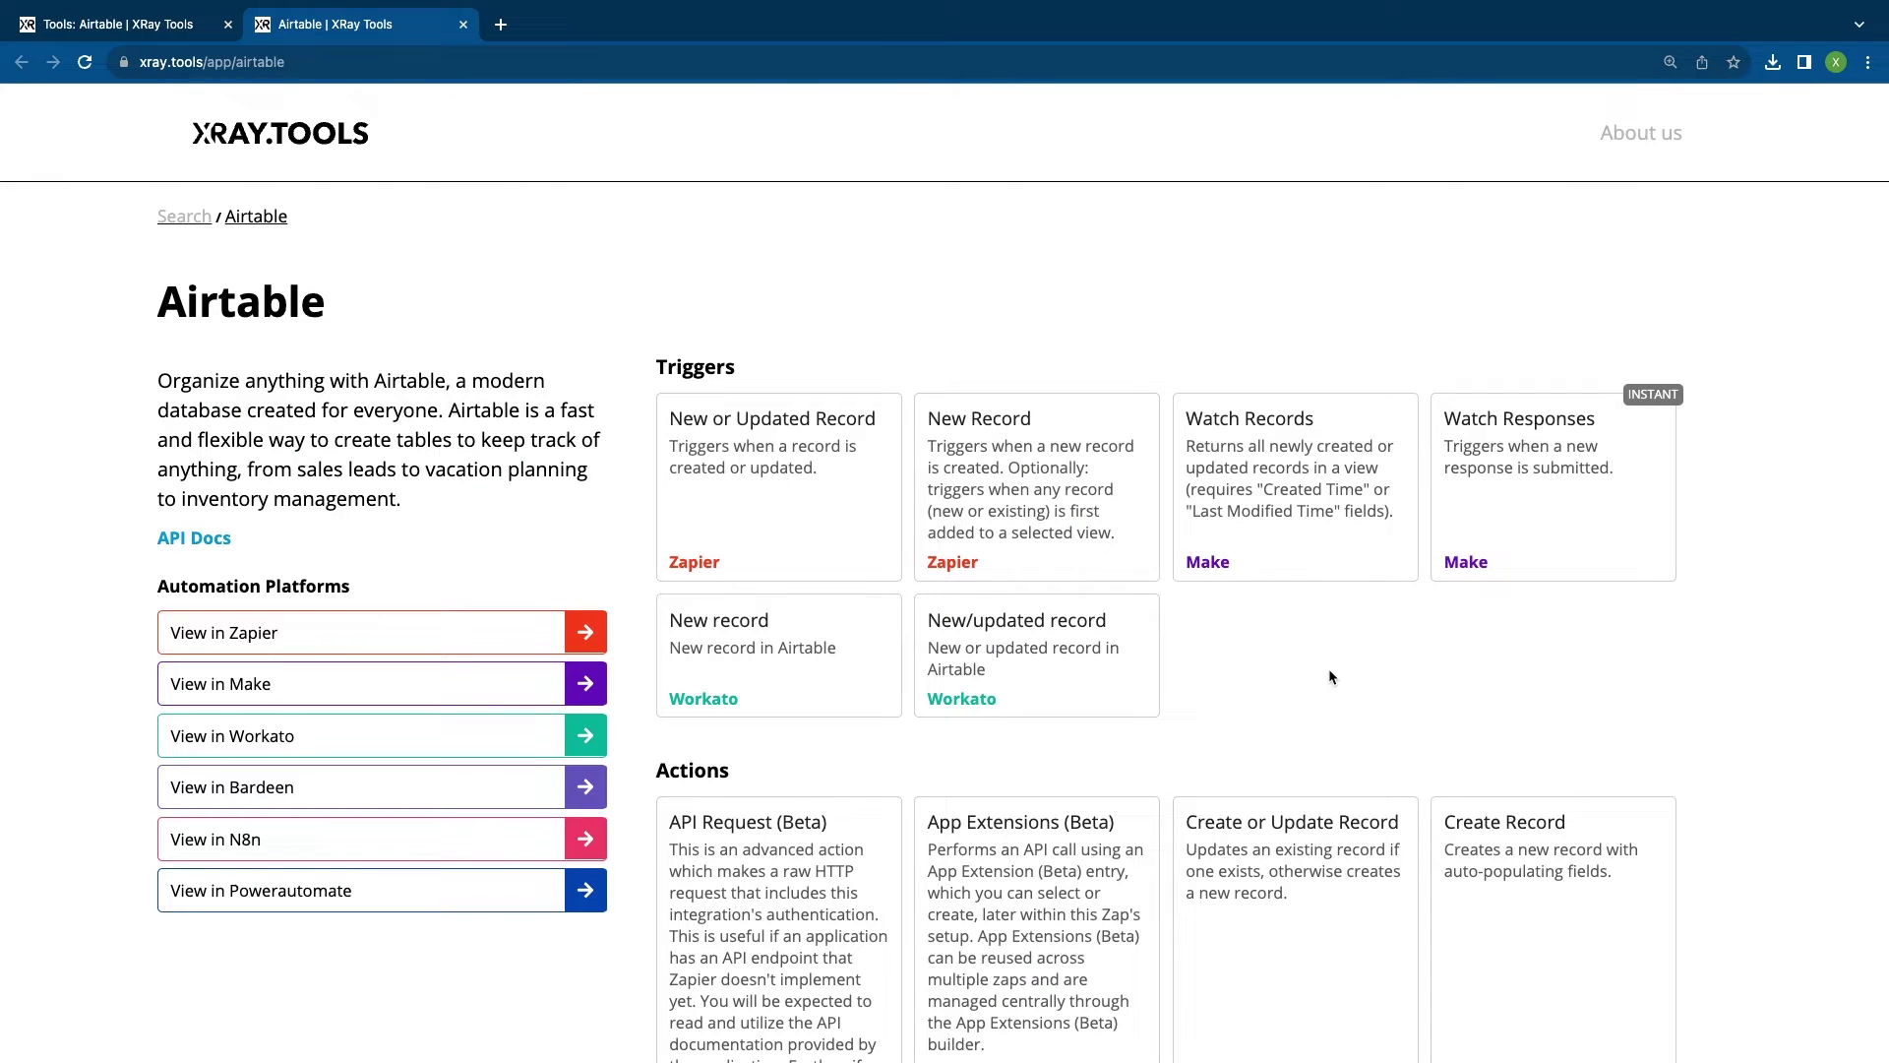
scroll(1330, 677, "down", 6)
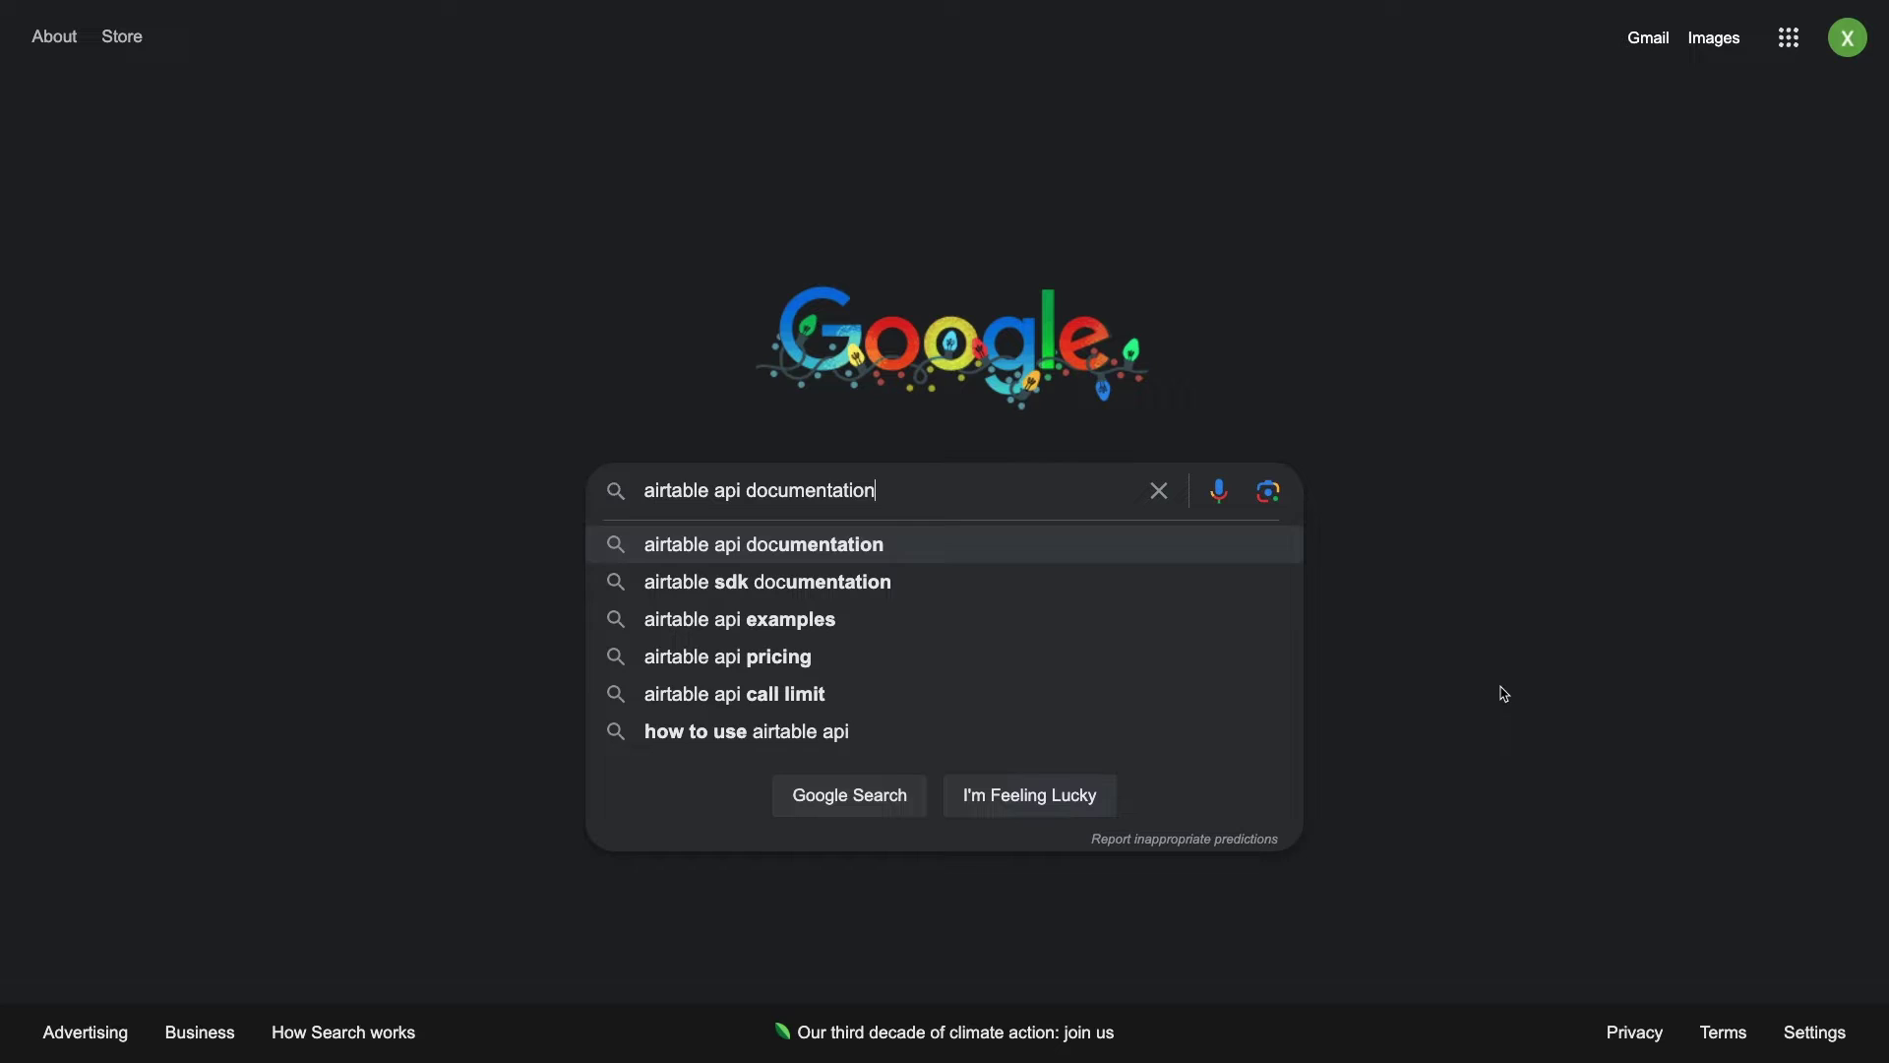
Open the Airtable Web API reference and find the Delete record endpoint by searching '/delete'
left_click(1199, 553)
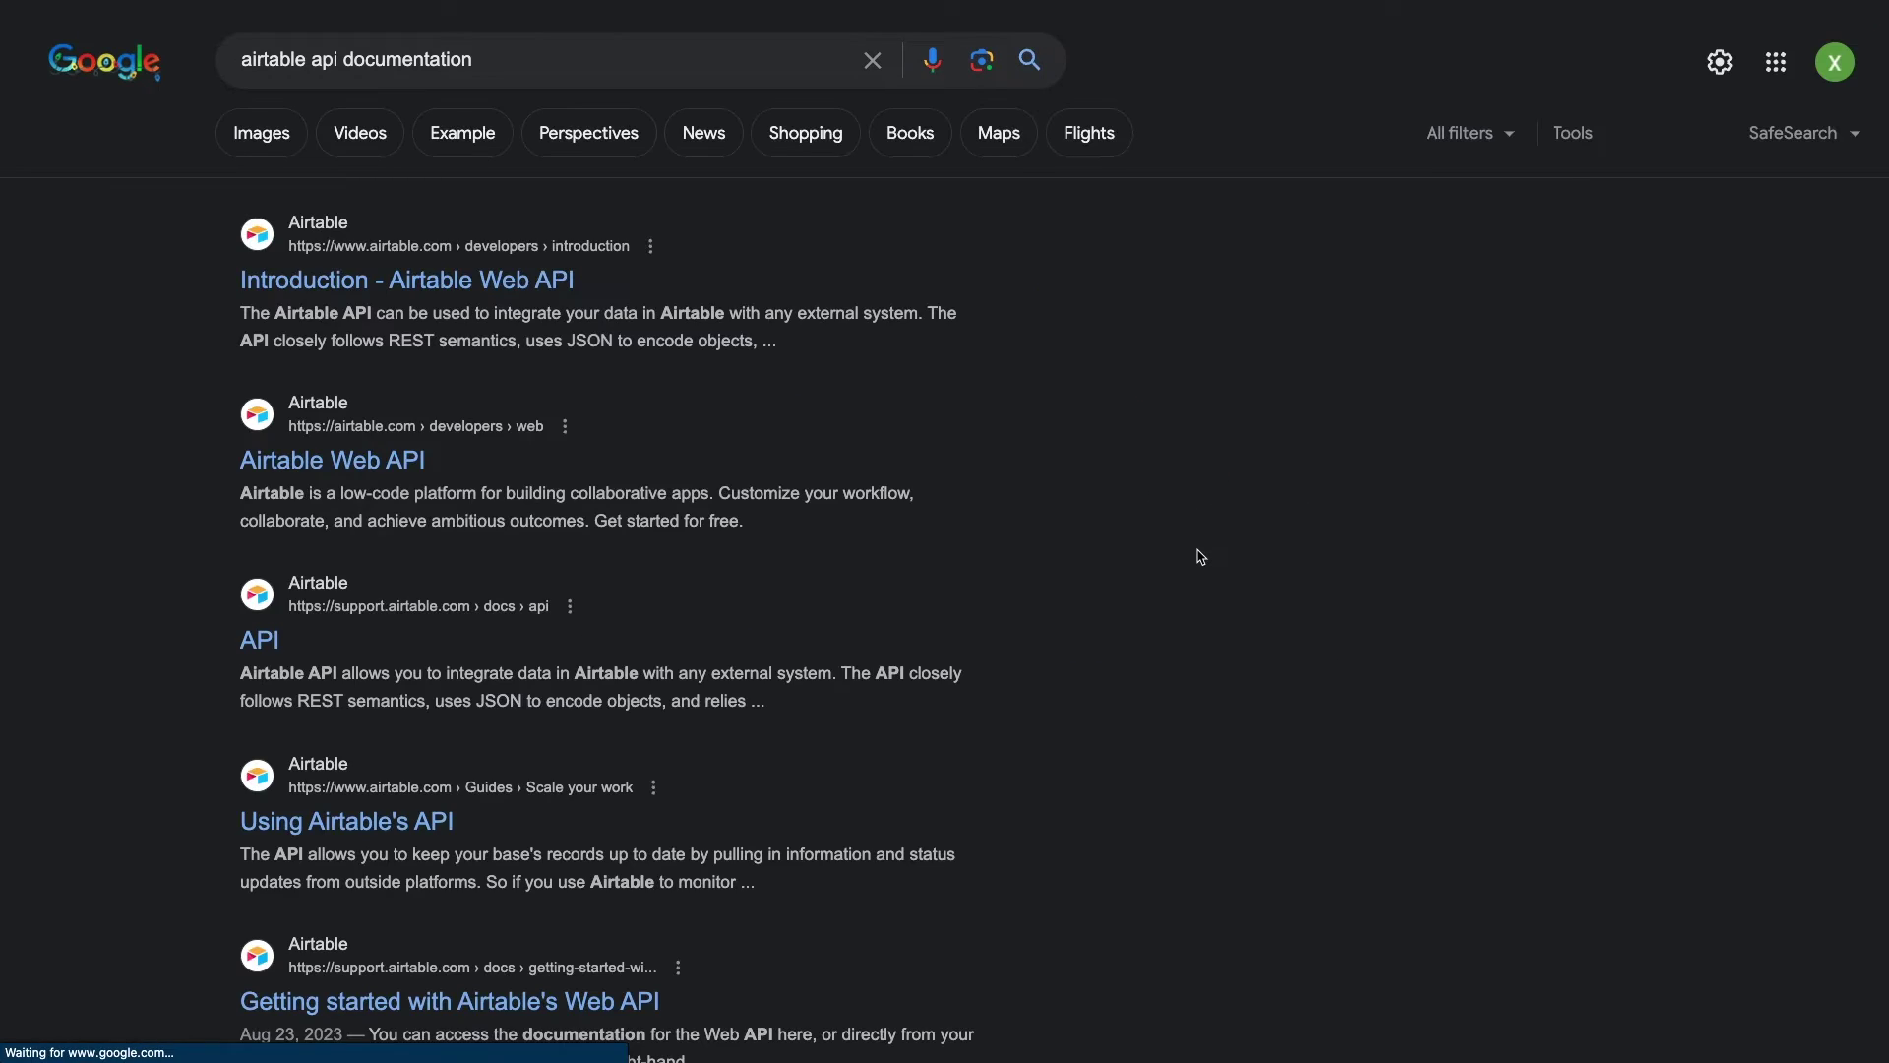
left_click(377, 462)
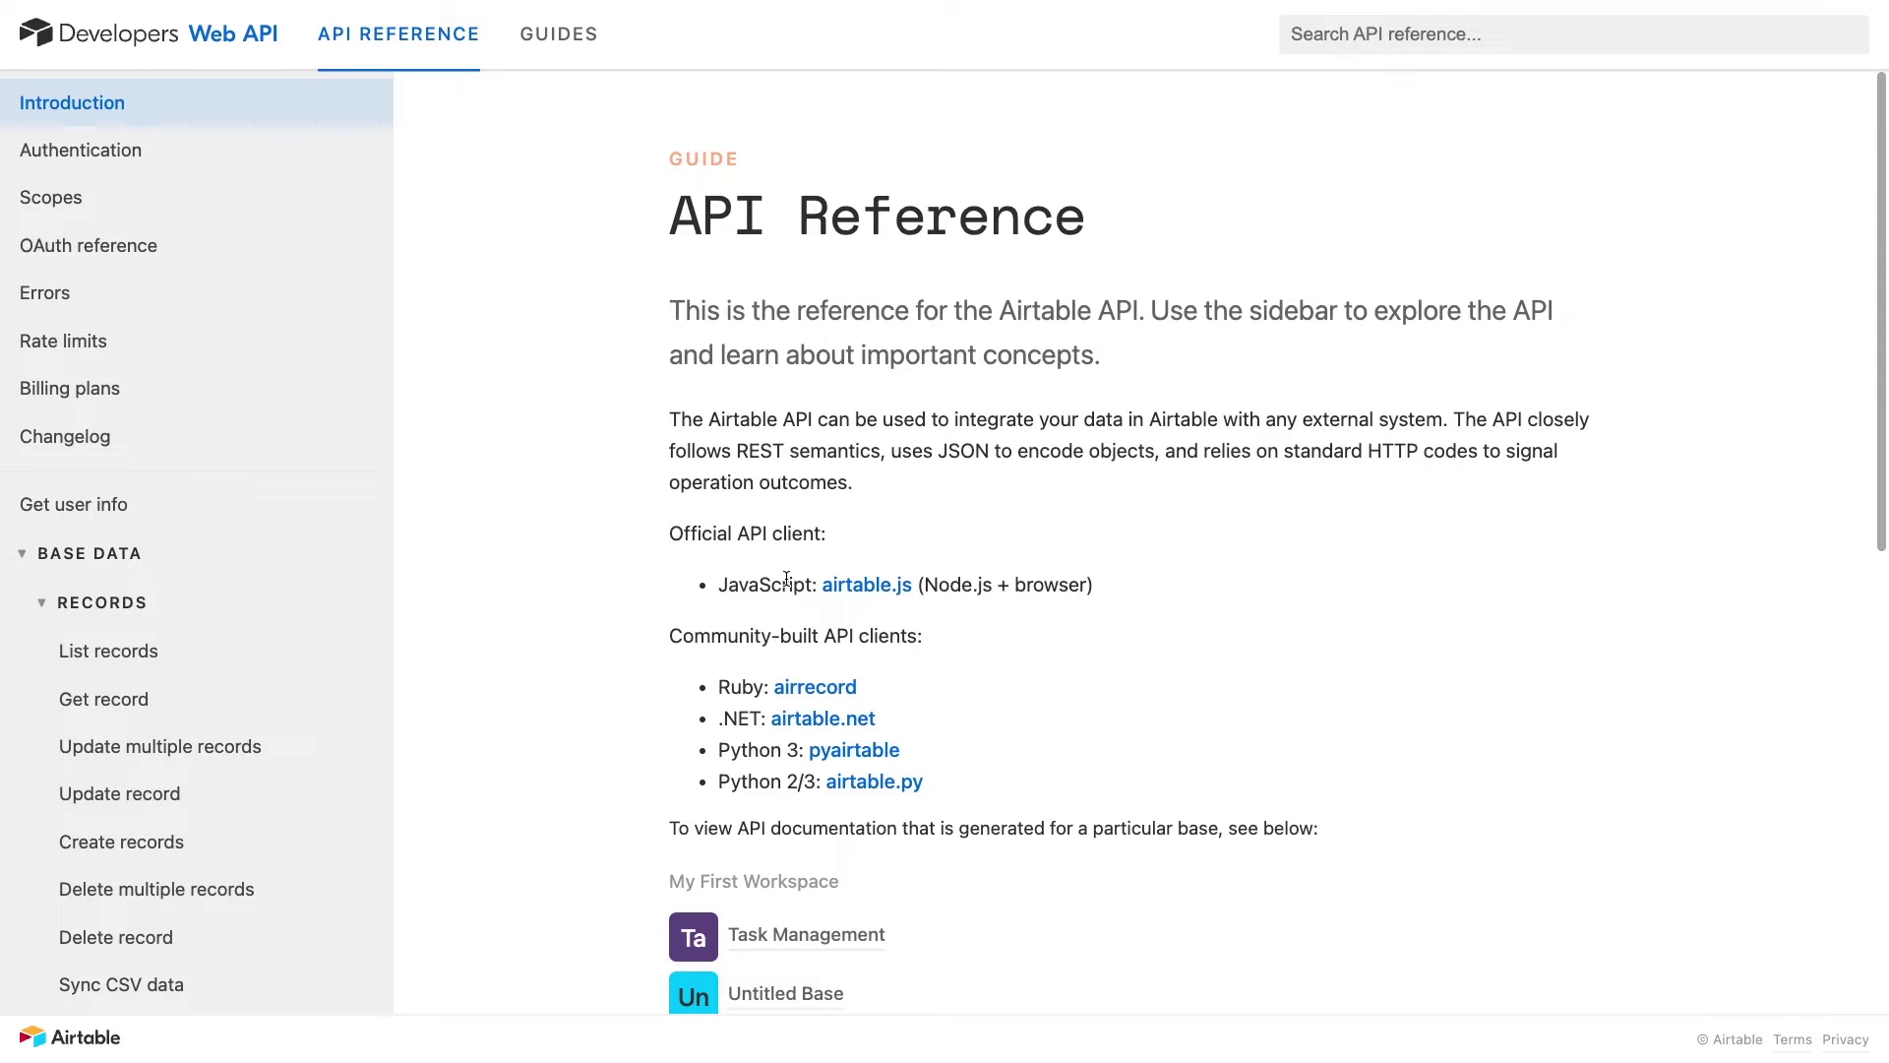
type("/delete")
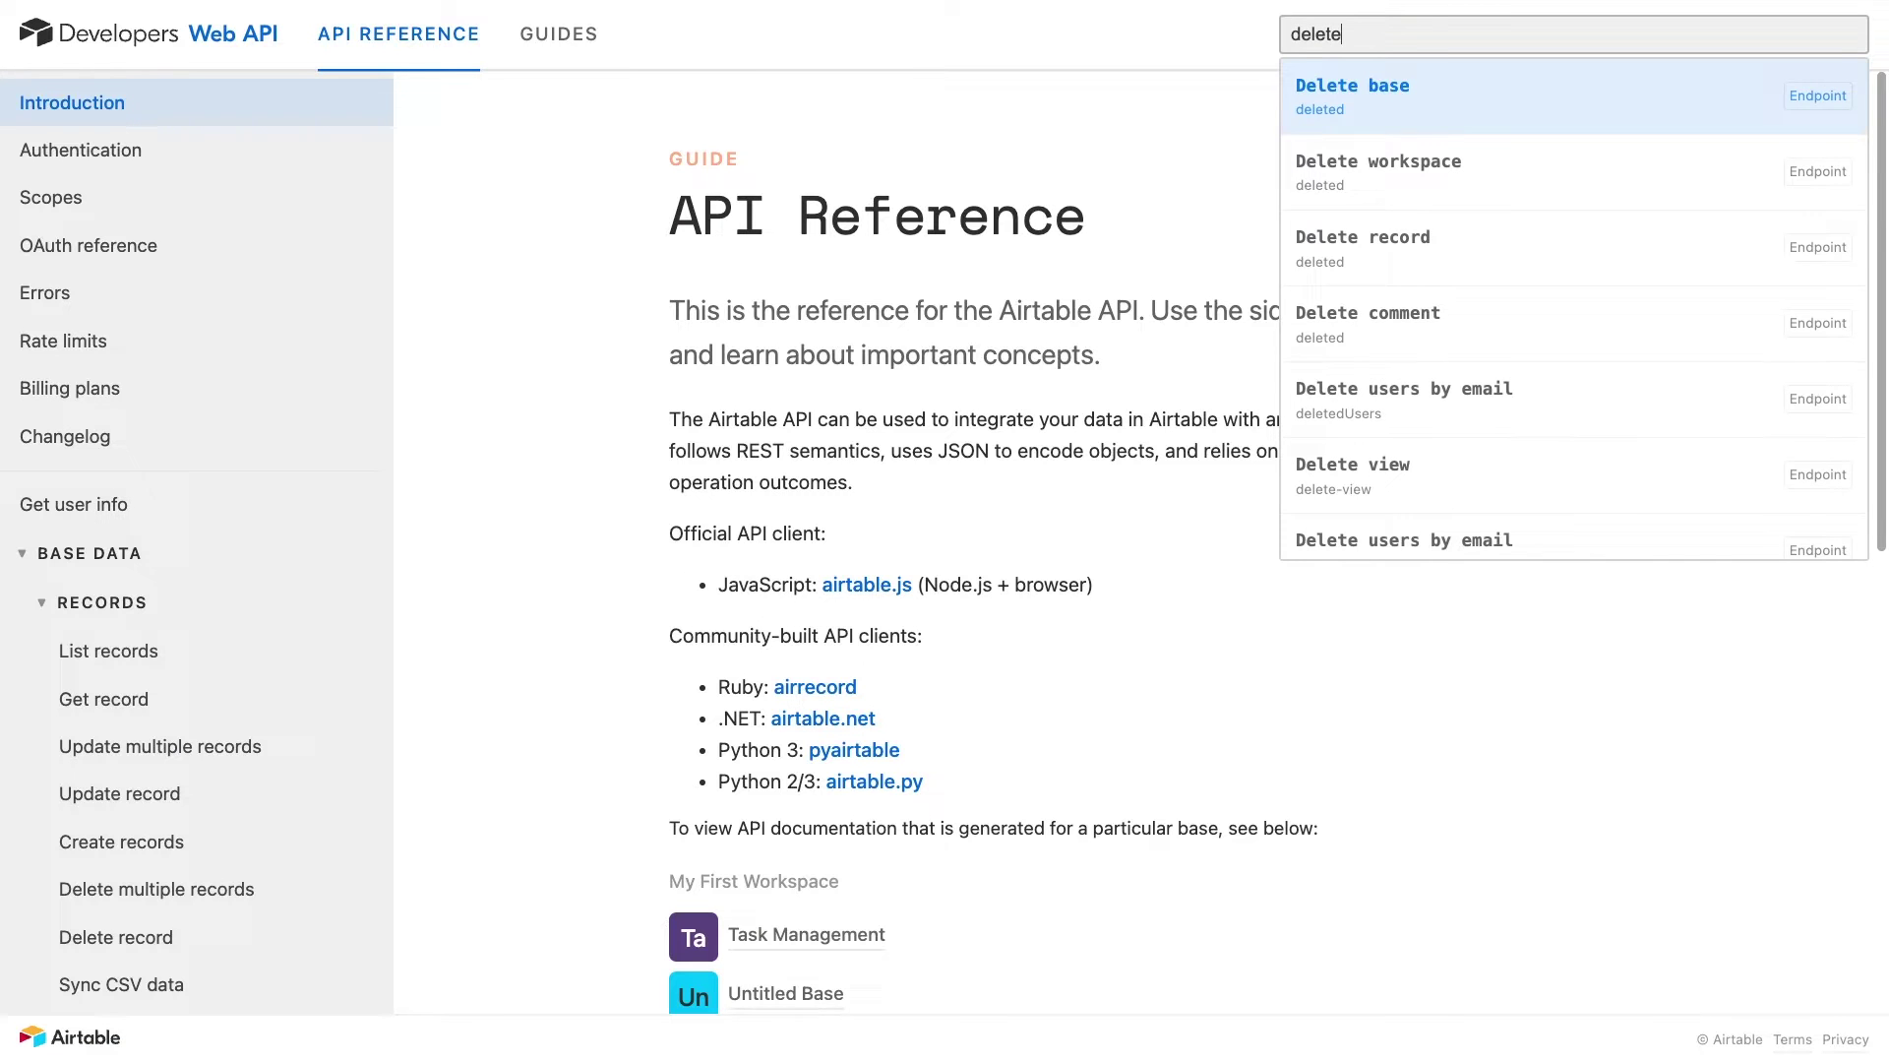
left_click(1358, 251)
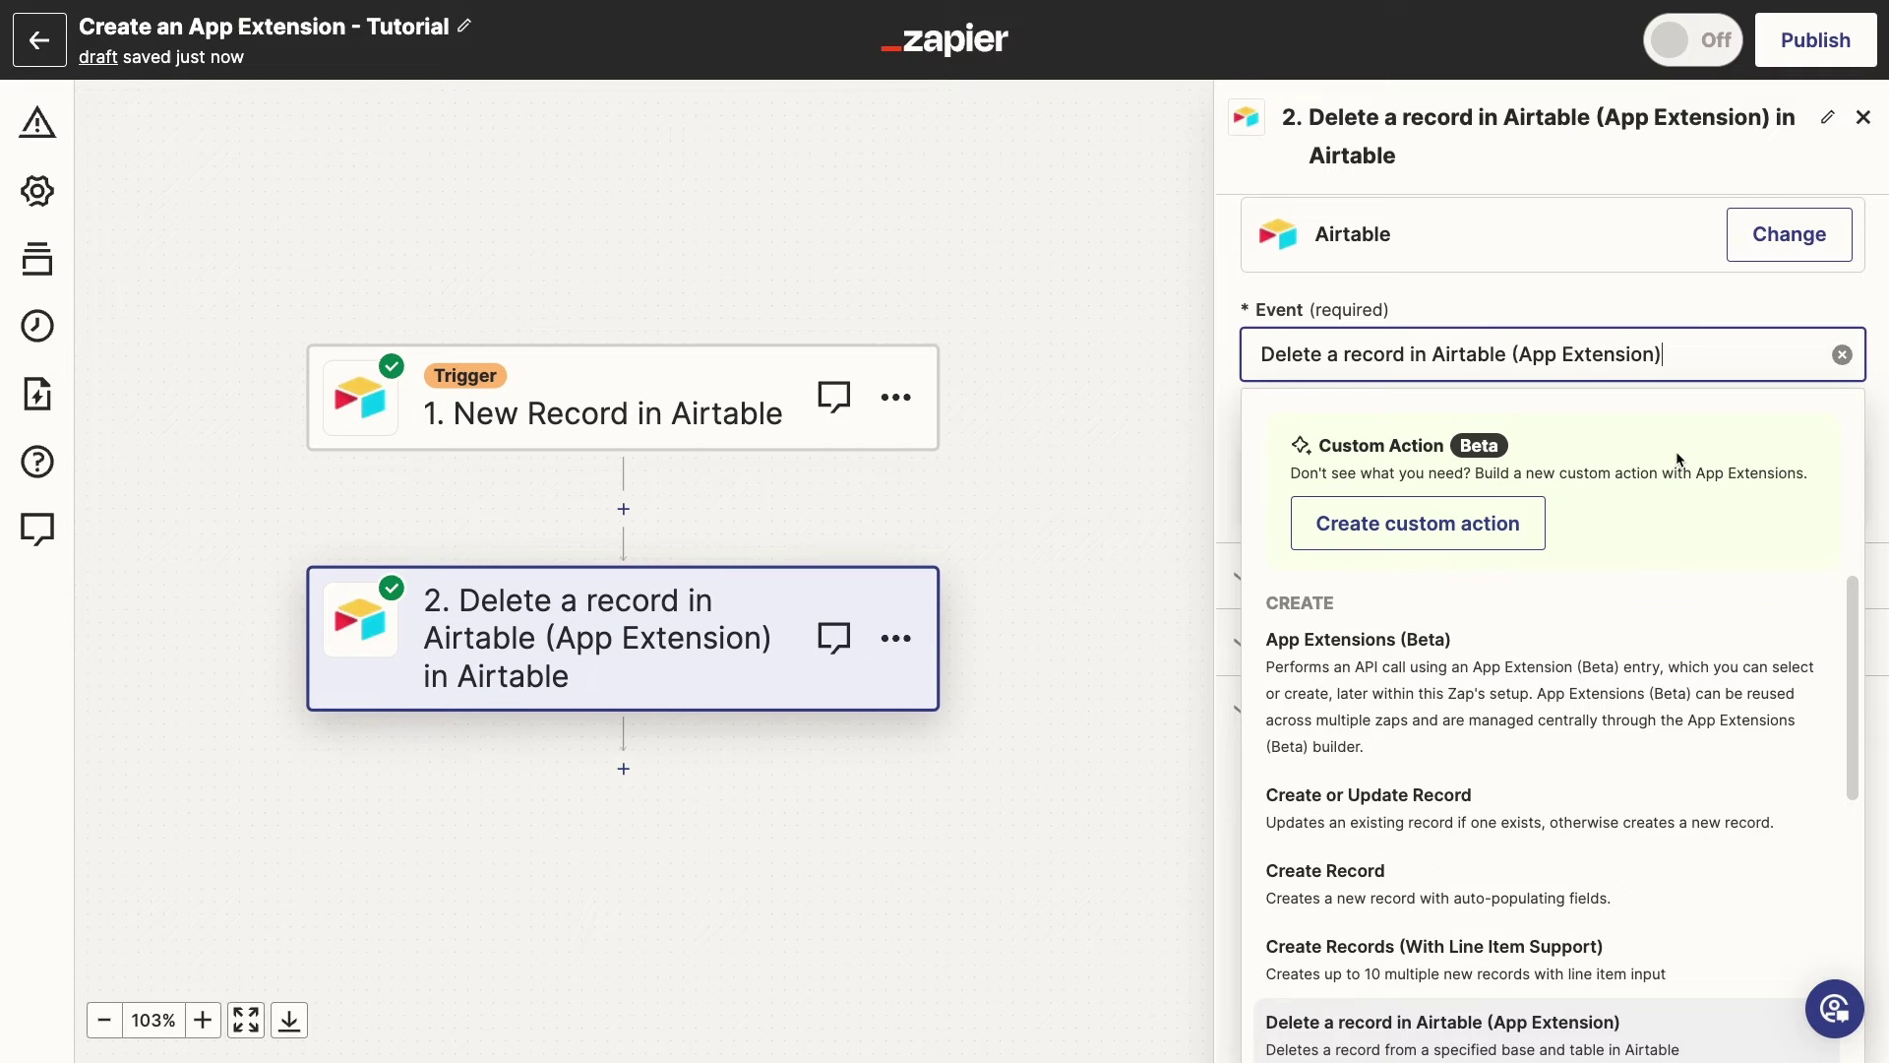
Choose the Delete a record in Airtable (App Extension) event and proceed to its 200 test result
scroll(1675, 540, "down", 3)
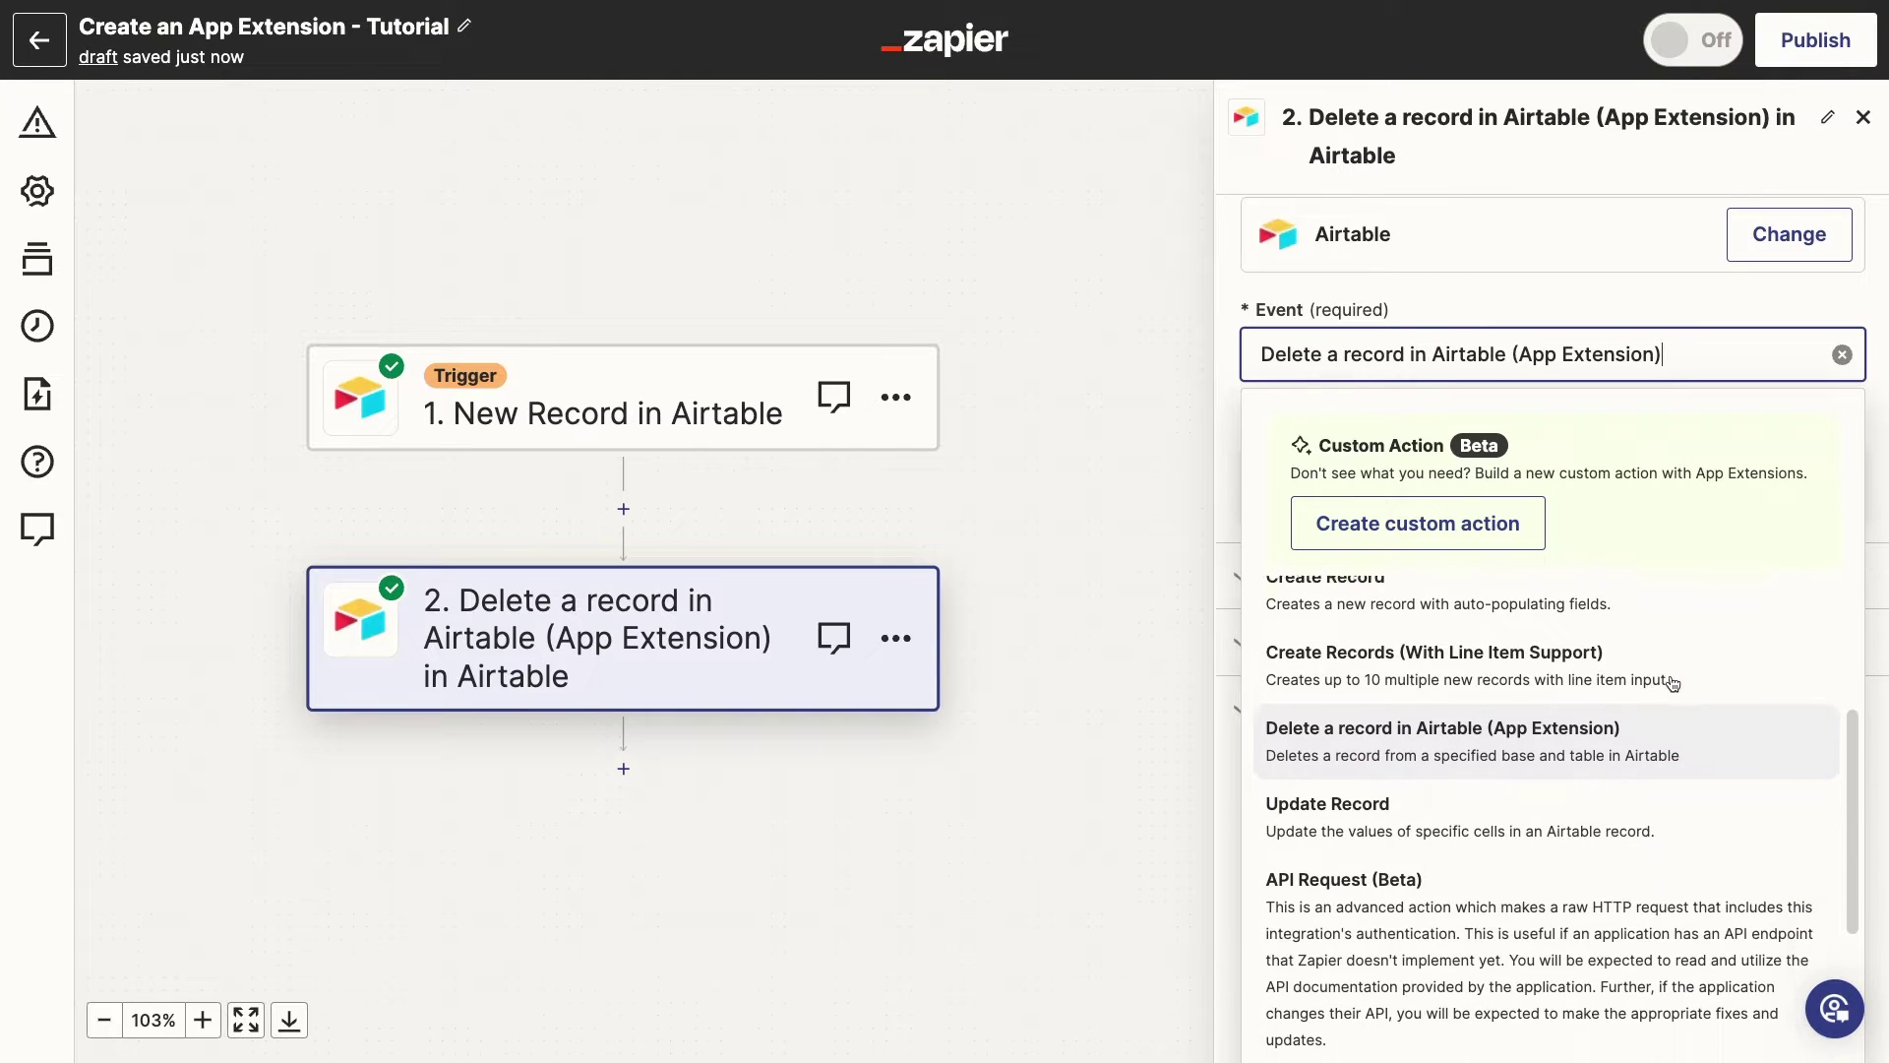
left_click(1421, 735)
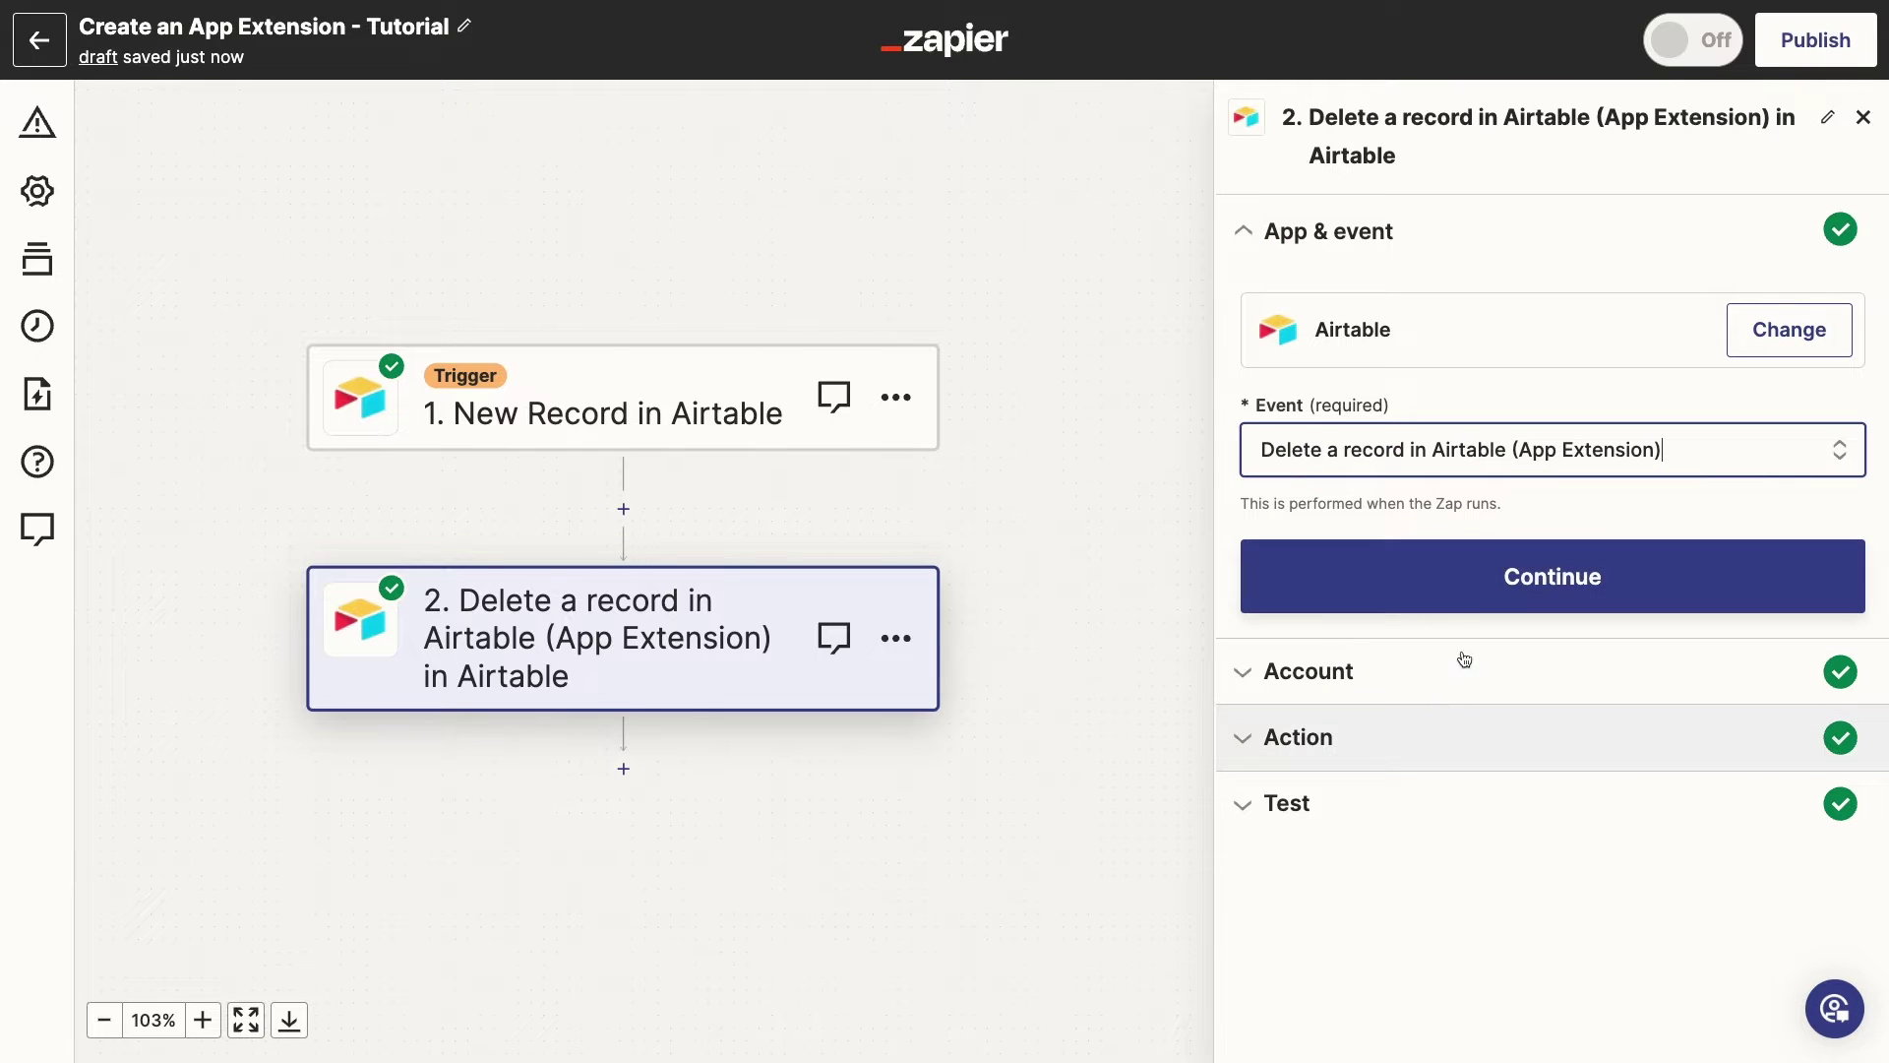
left_click(1482, 587)
left_click(1432, 750)
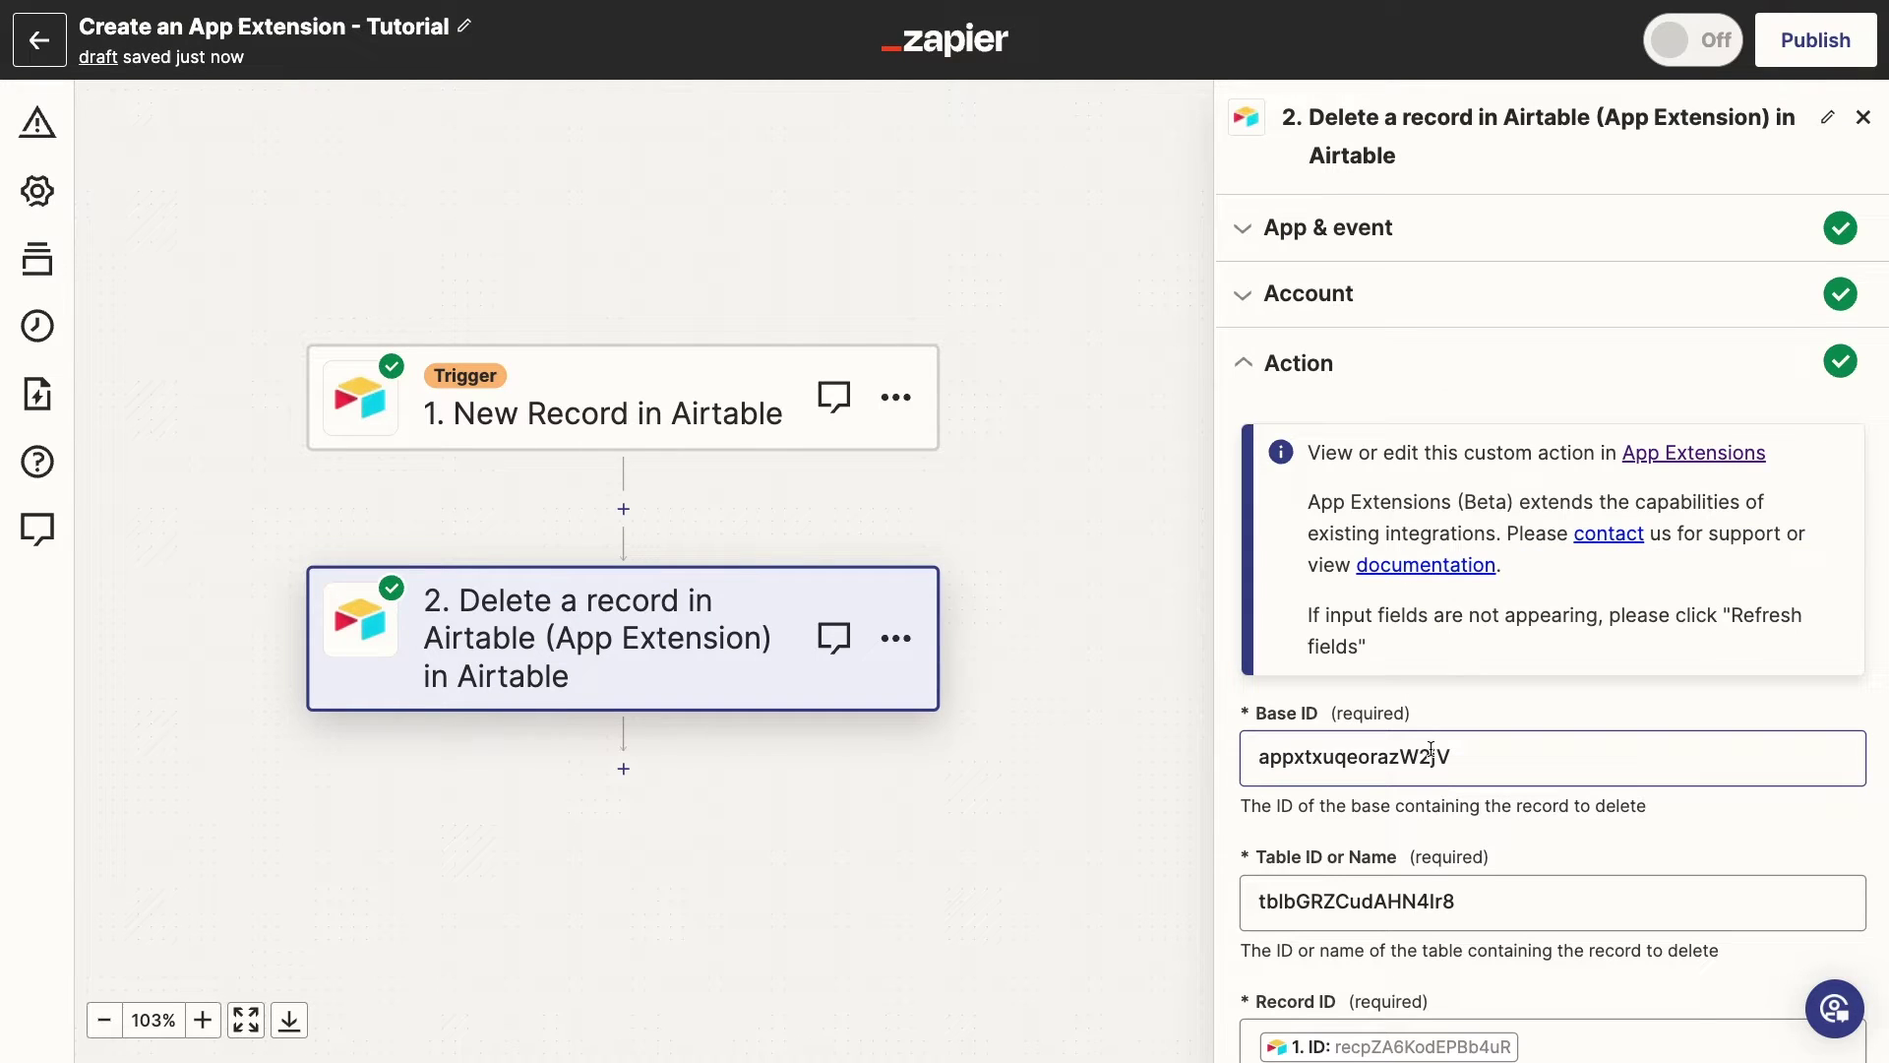
scroll(1430, 750, "down", 4)
left_click(1570, 934)
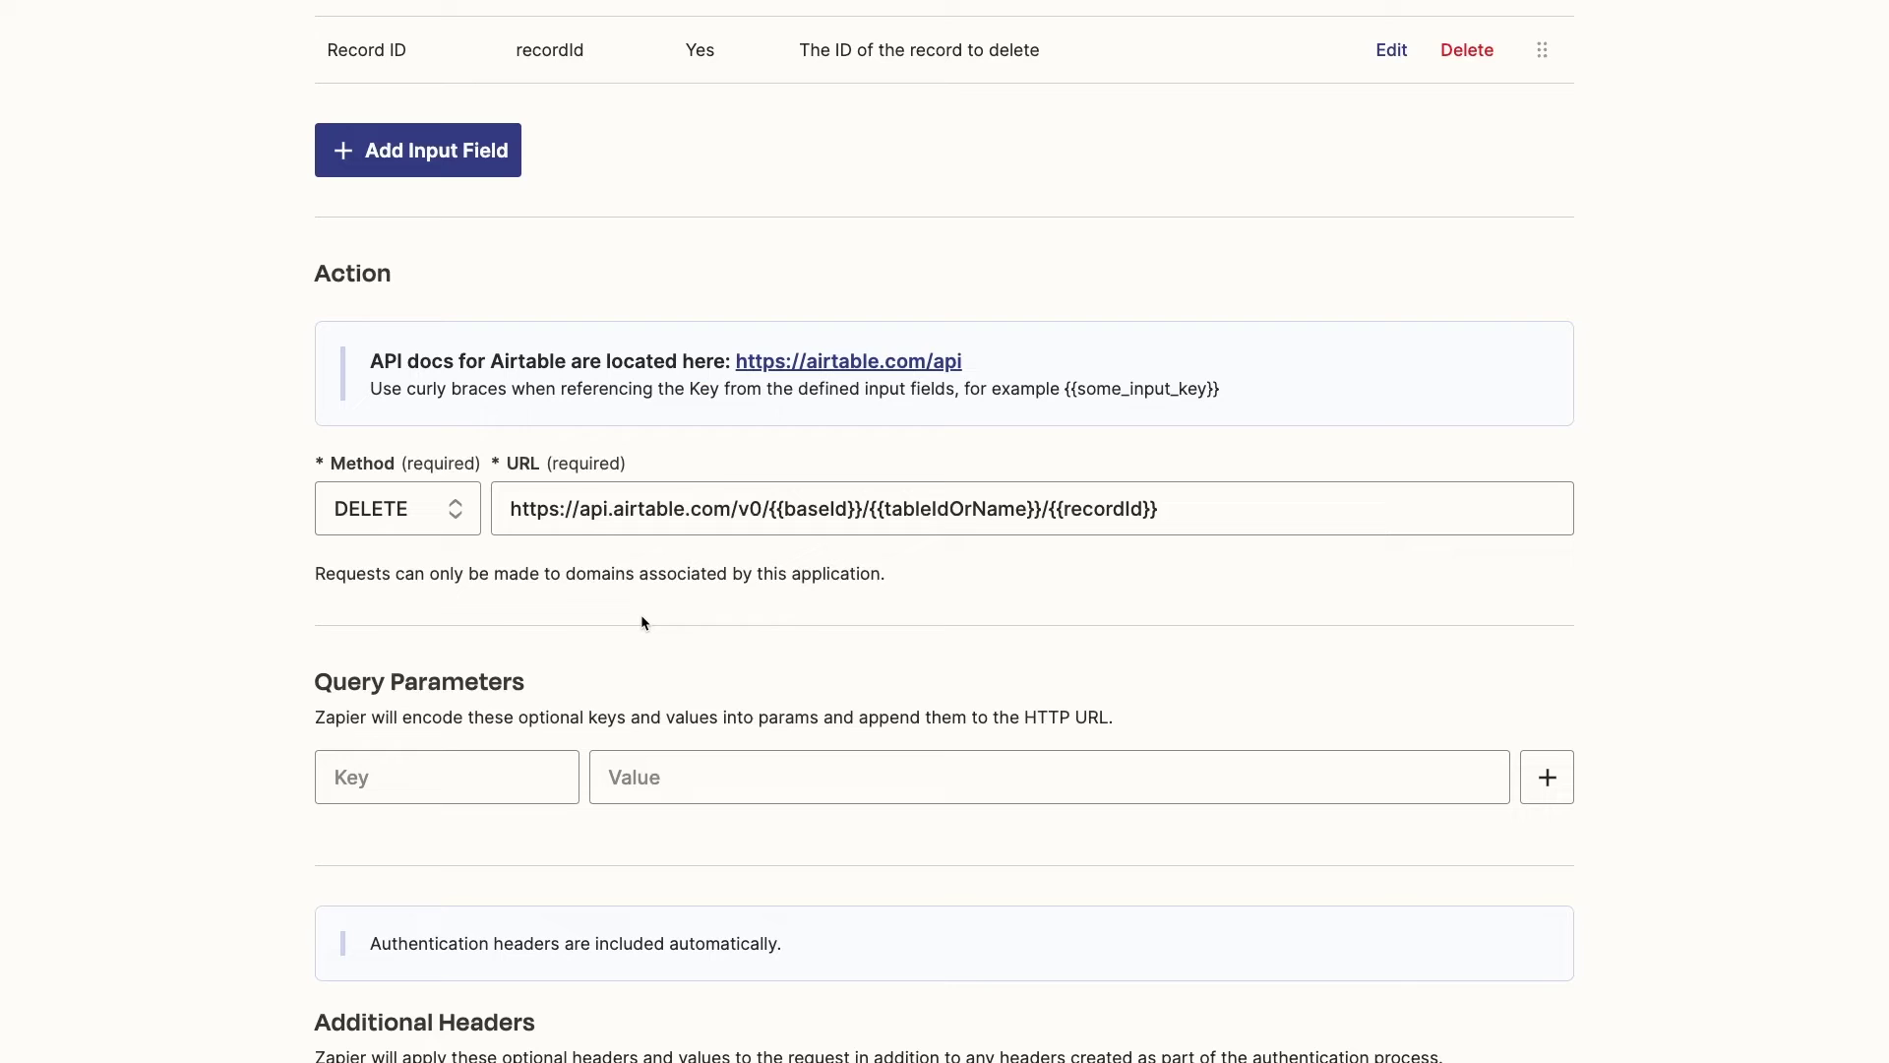
Inspect the DELETE URL built from baseId, tableIdOrName and recordId, then review the Body and Save section
left_click(526, 508)
left_click(1165, 602)
scroll(1165, 602, "down", 7)
scroll(1165, 602, "down", 1)
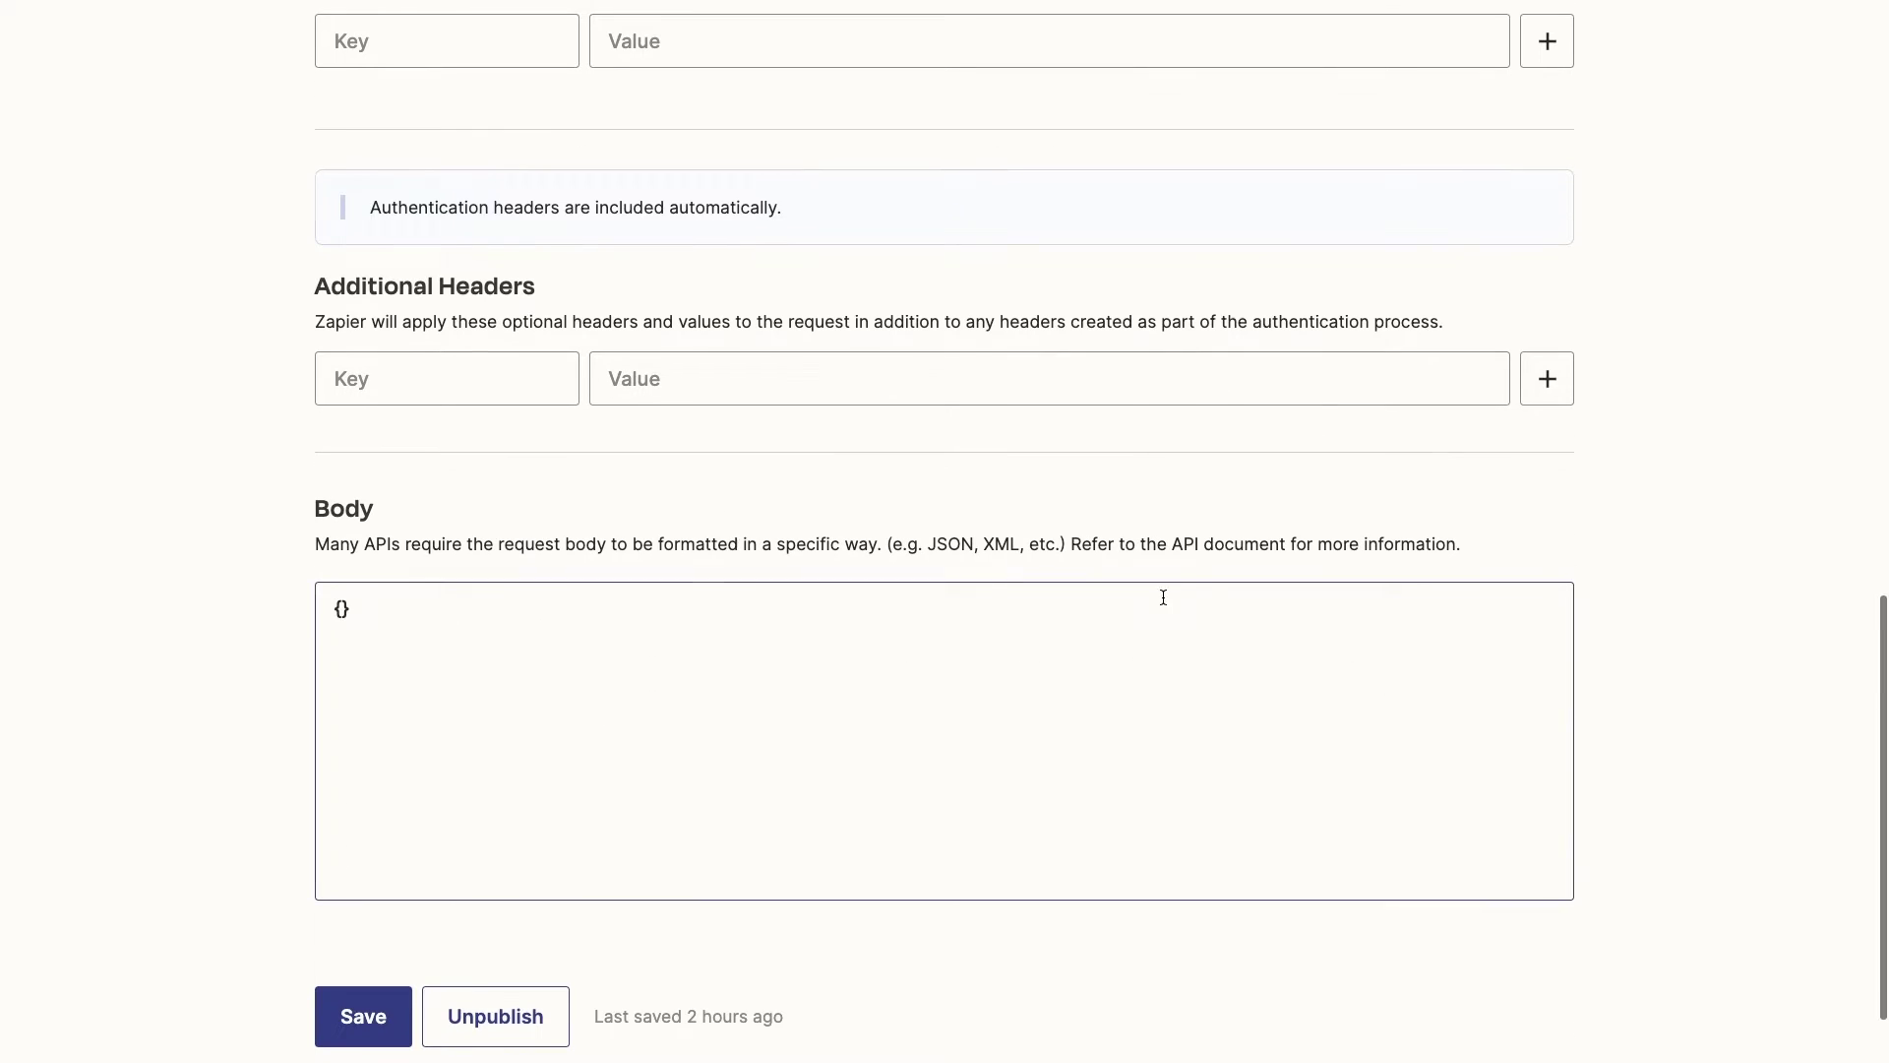
scroll(1377, 819, "up", 15)
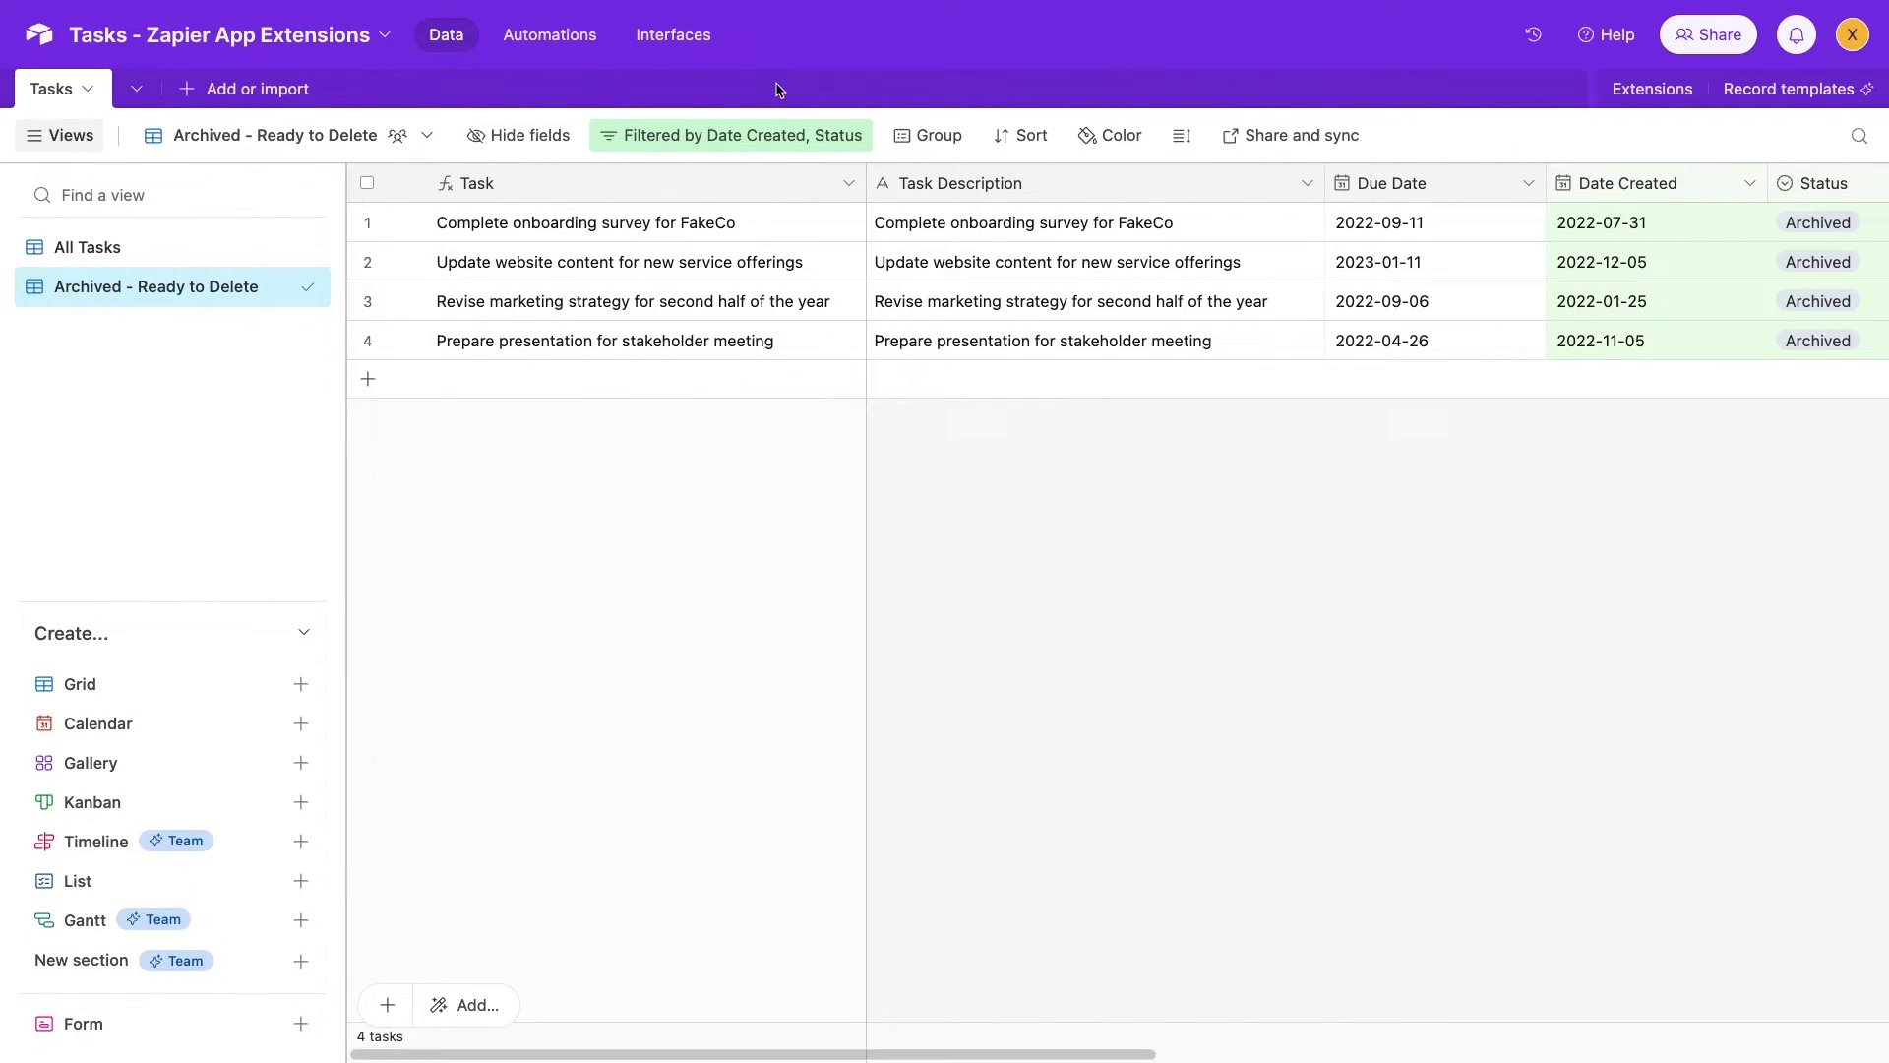
Review the Archived - Ready to Delete view's Date Created and Status filter conditions
left_click(769, 138)
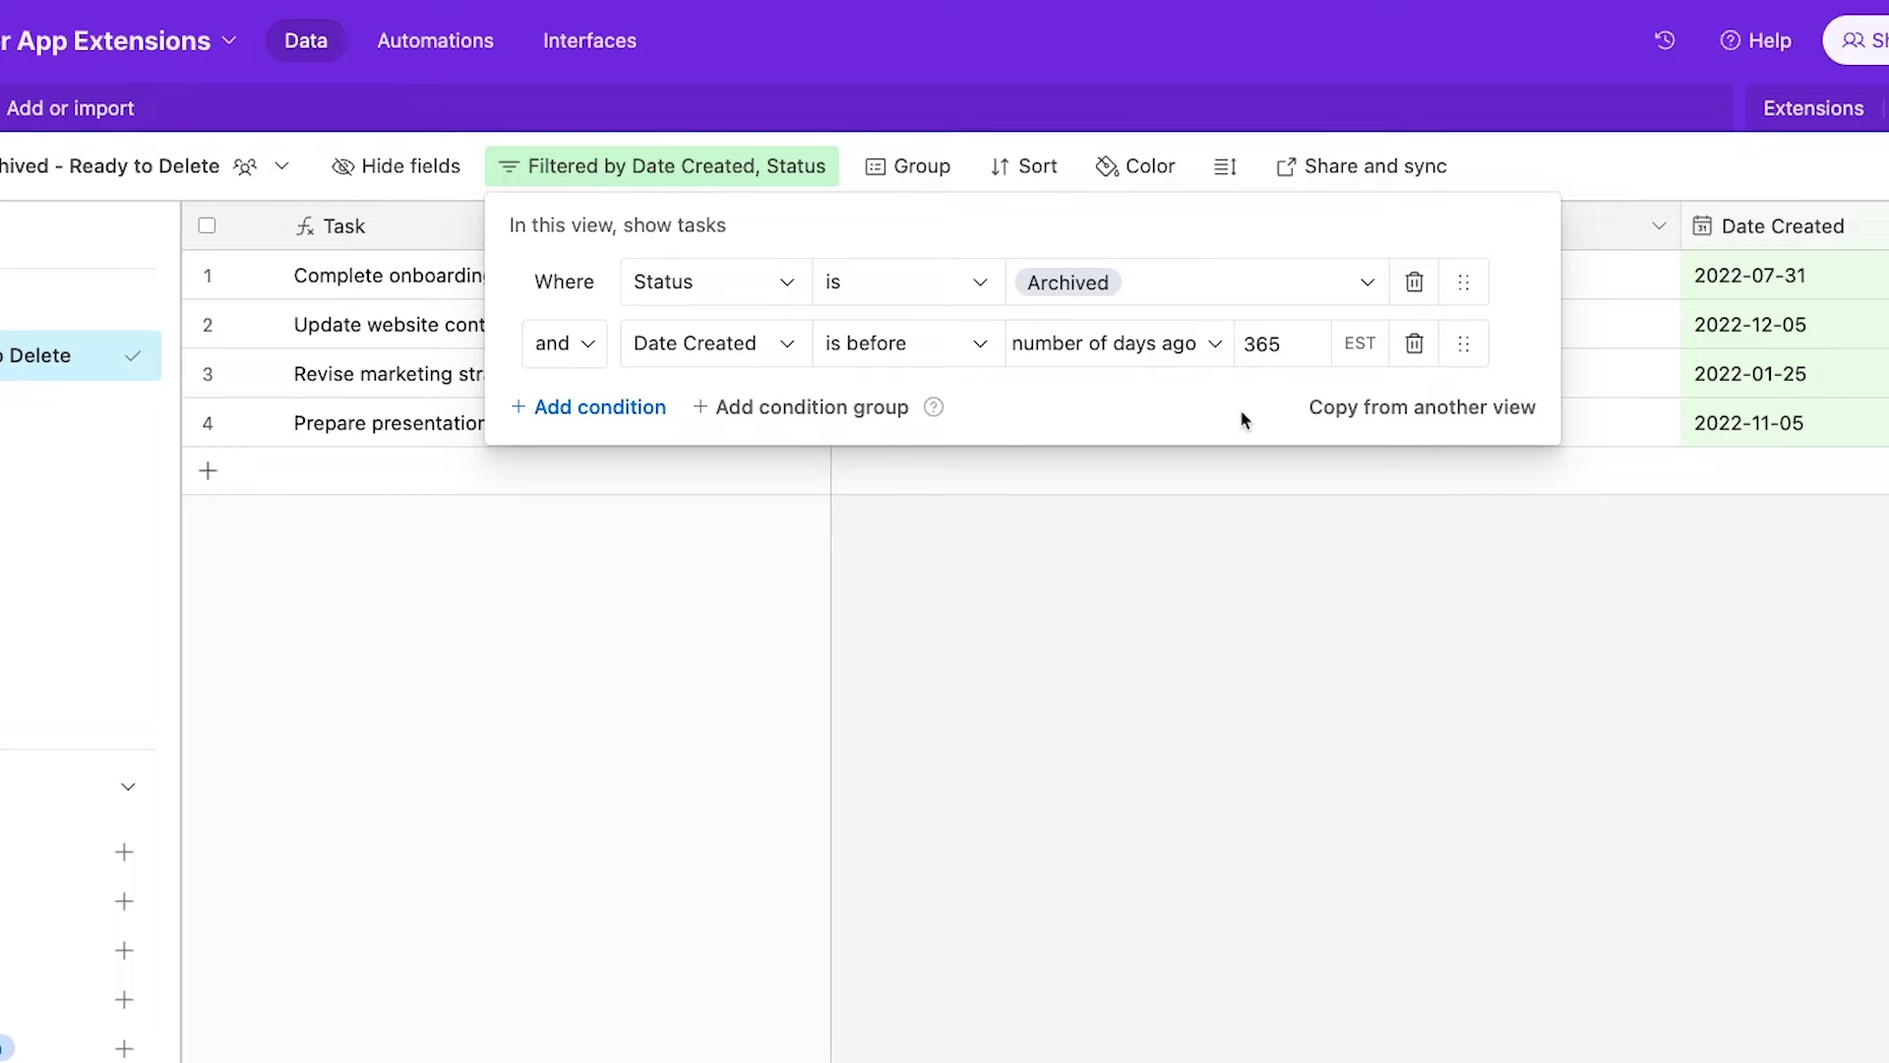
left_click(1225, 491)
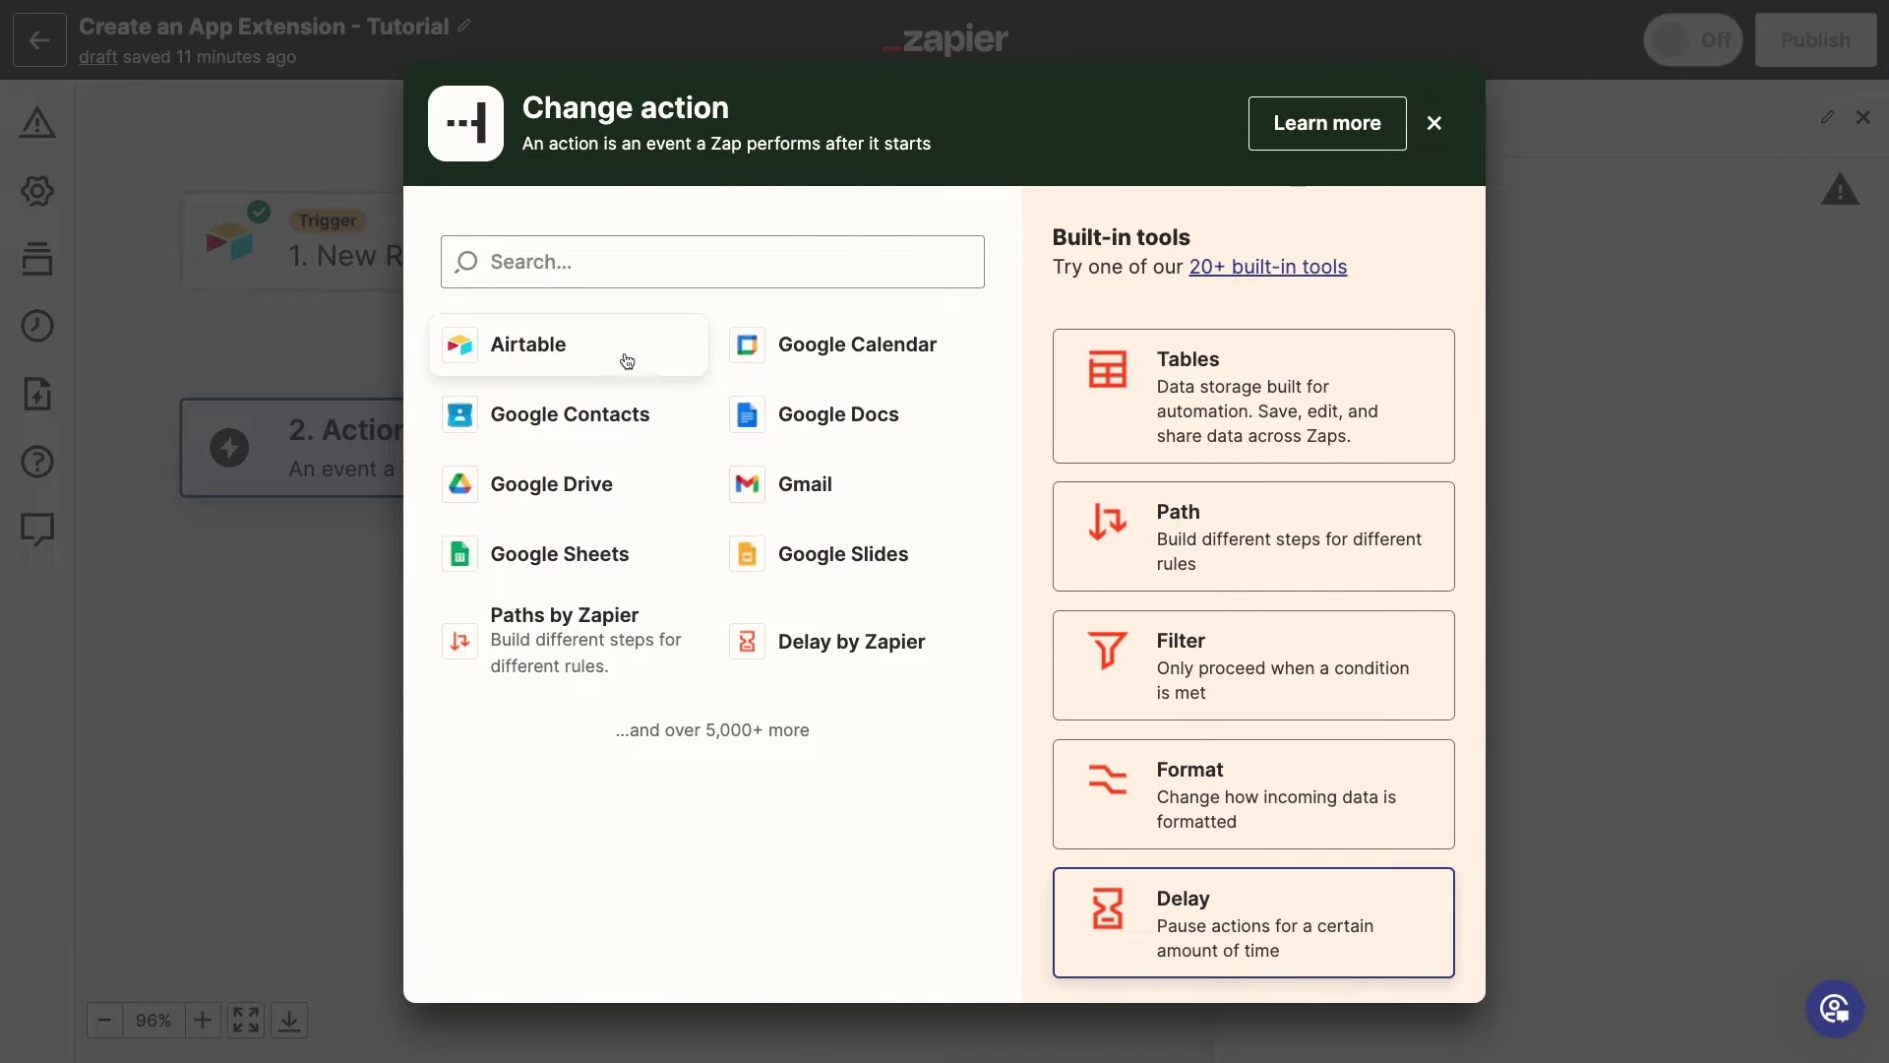
Pick Airtable for the action step and list all its events after trying a 'delete' search
left_click(606, 349)
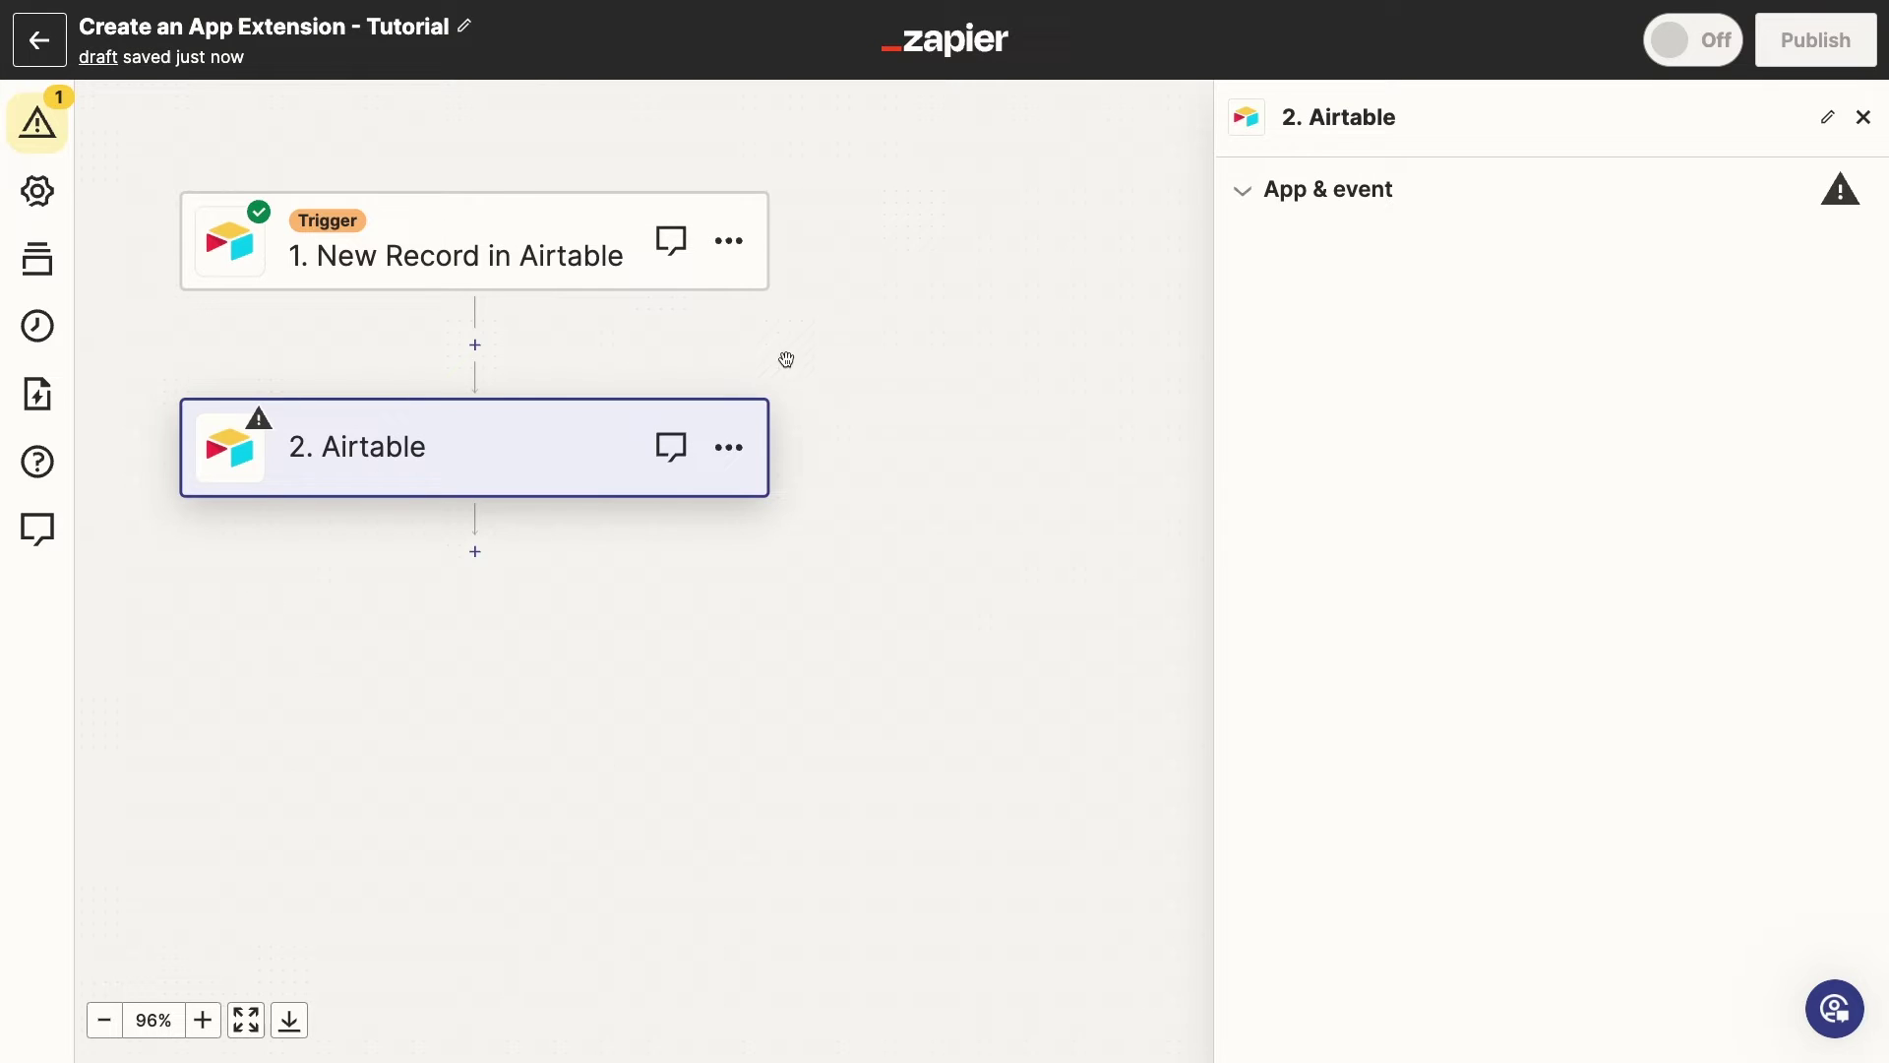
left_click(1404, 418)
type("delete")
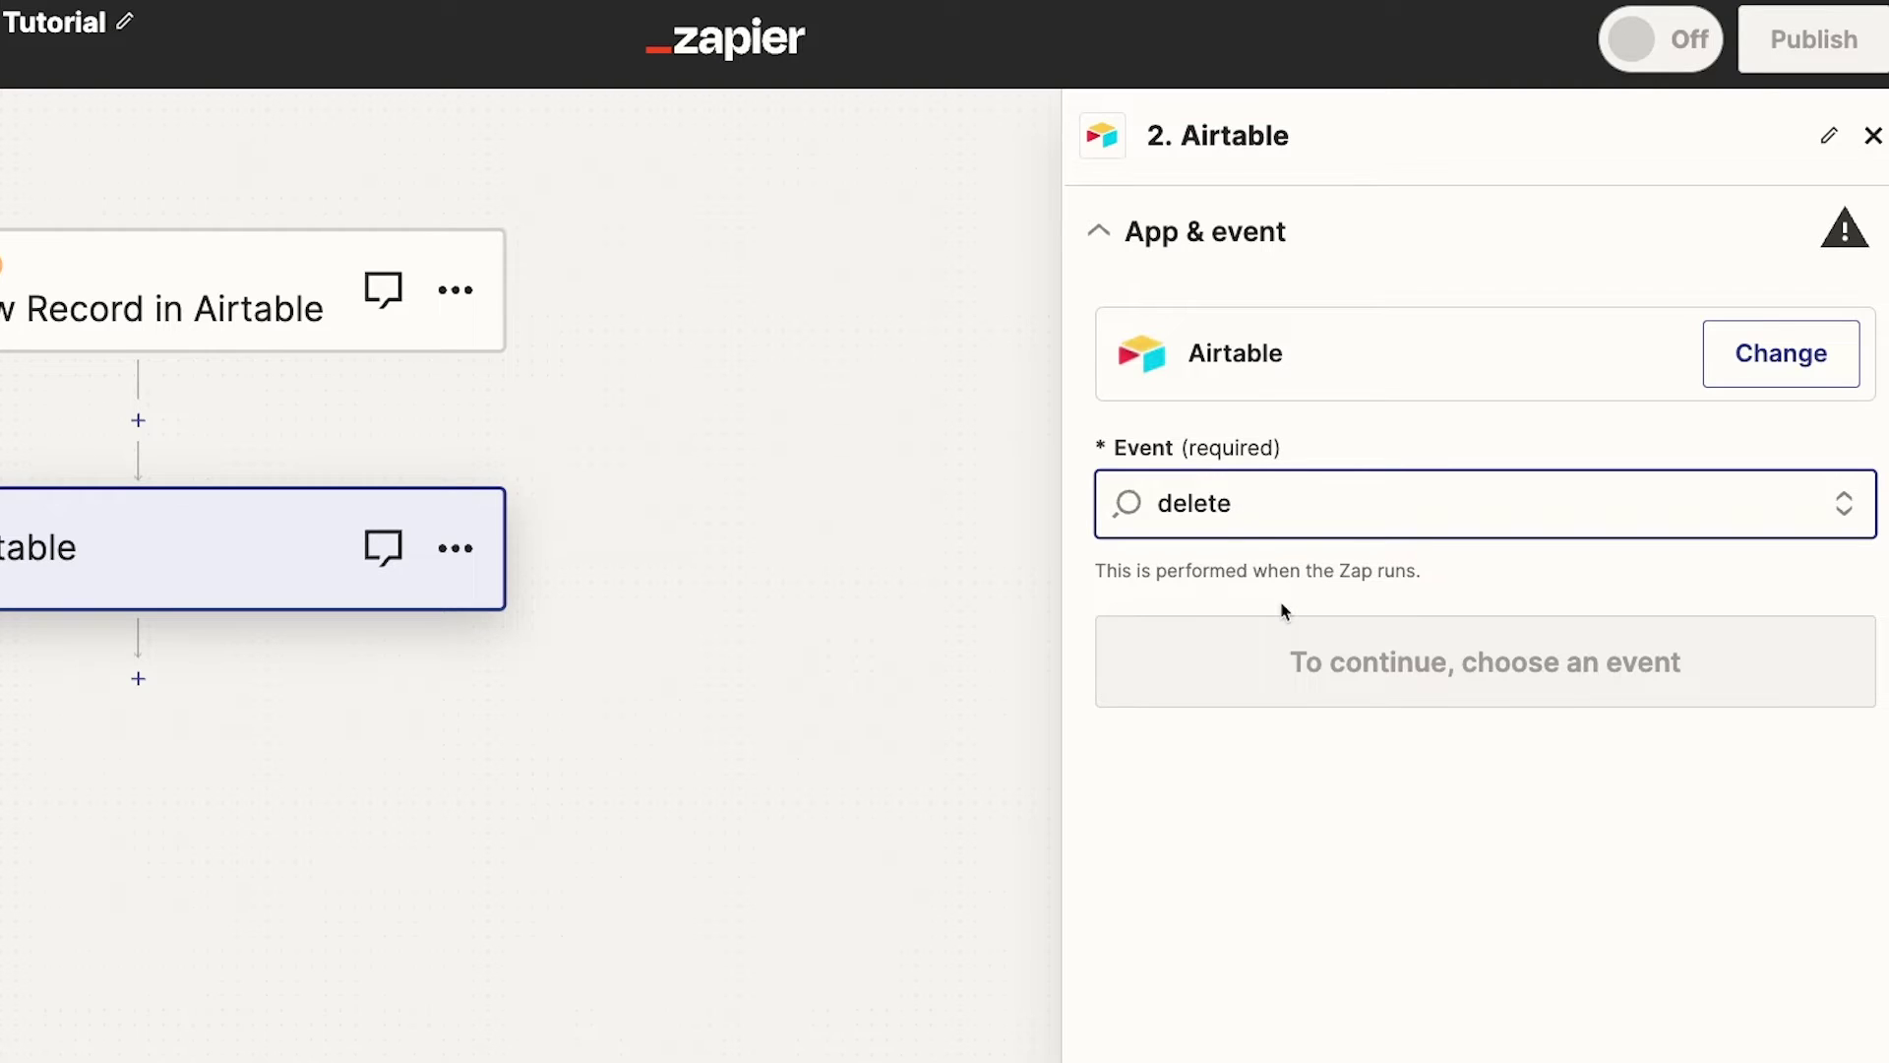
key("BackSpace")
key("BackSpace")
key("BackSpace")
key("BackSpace")
key("BackSpace")
key("BackSpace")
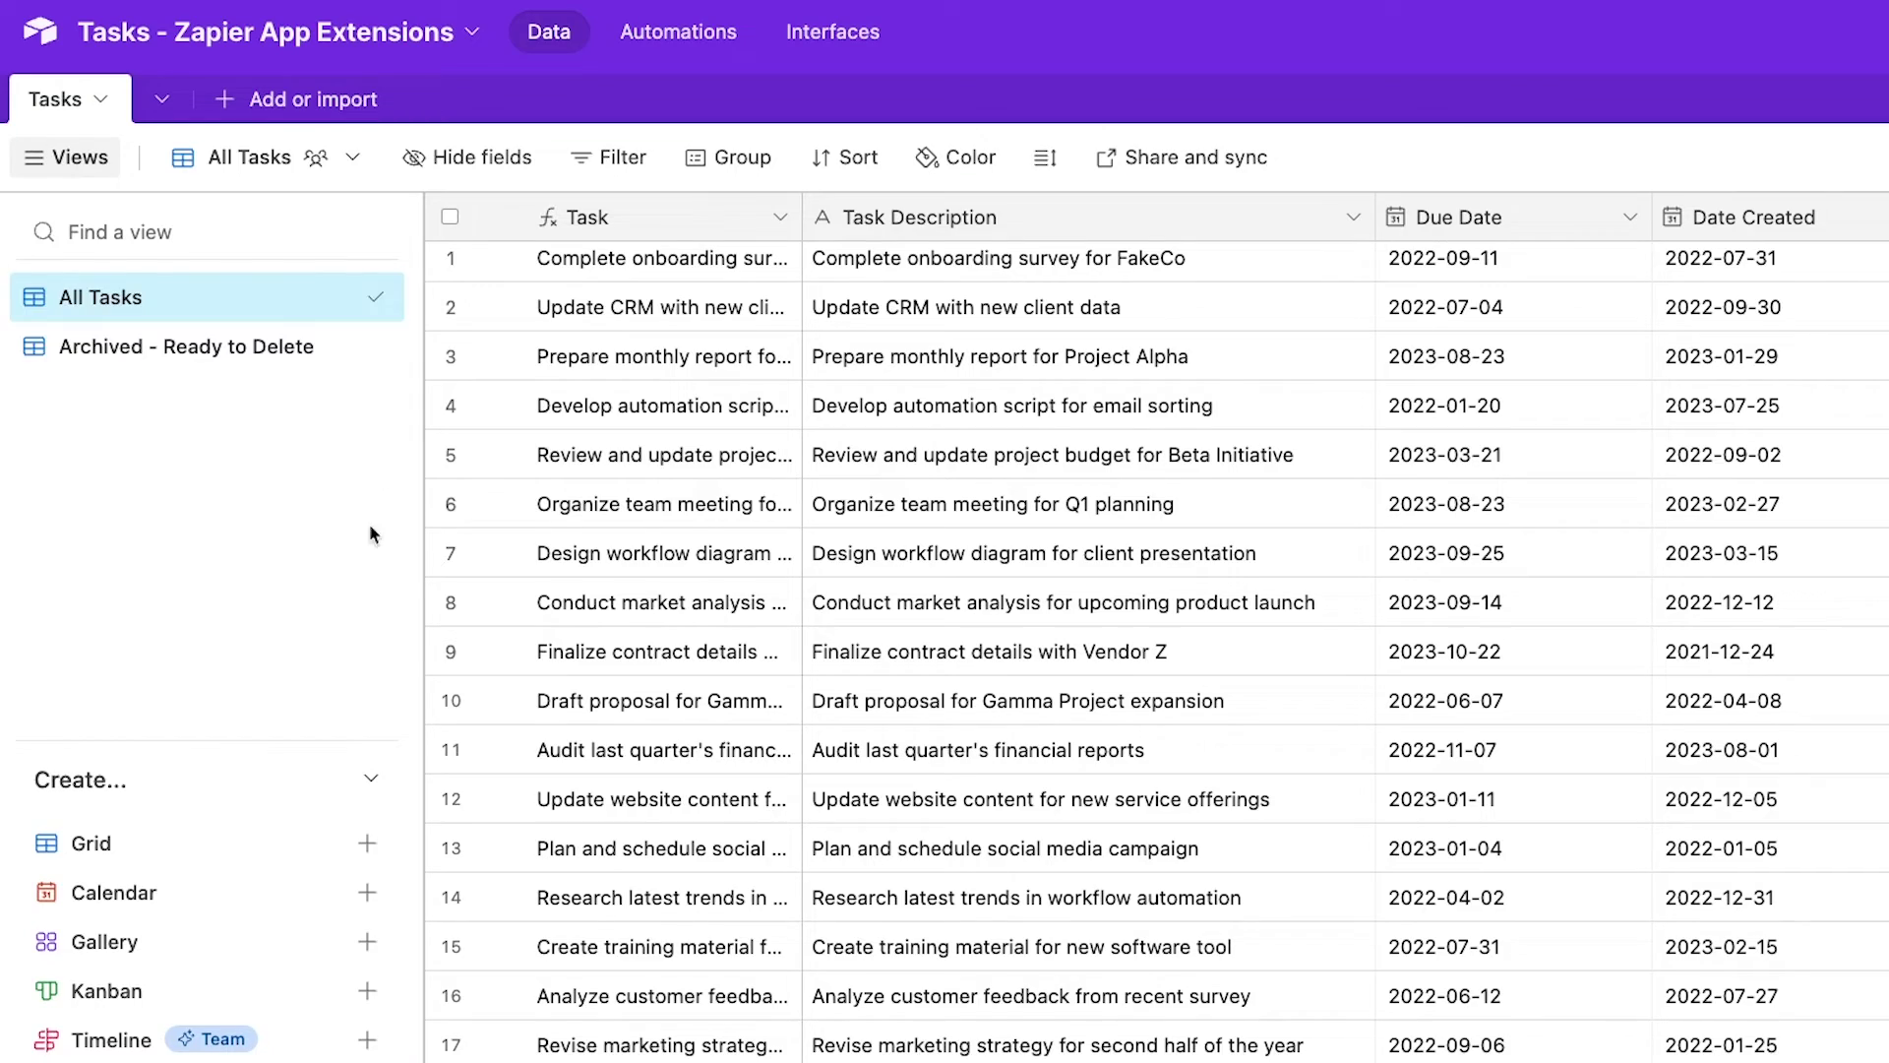
Bring up the view menu for the Tasks table's All Tasks view
left_click(333, 162)
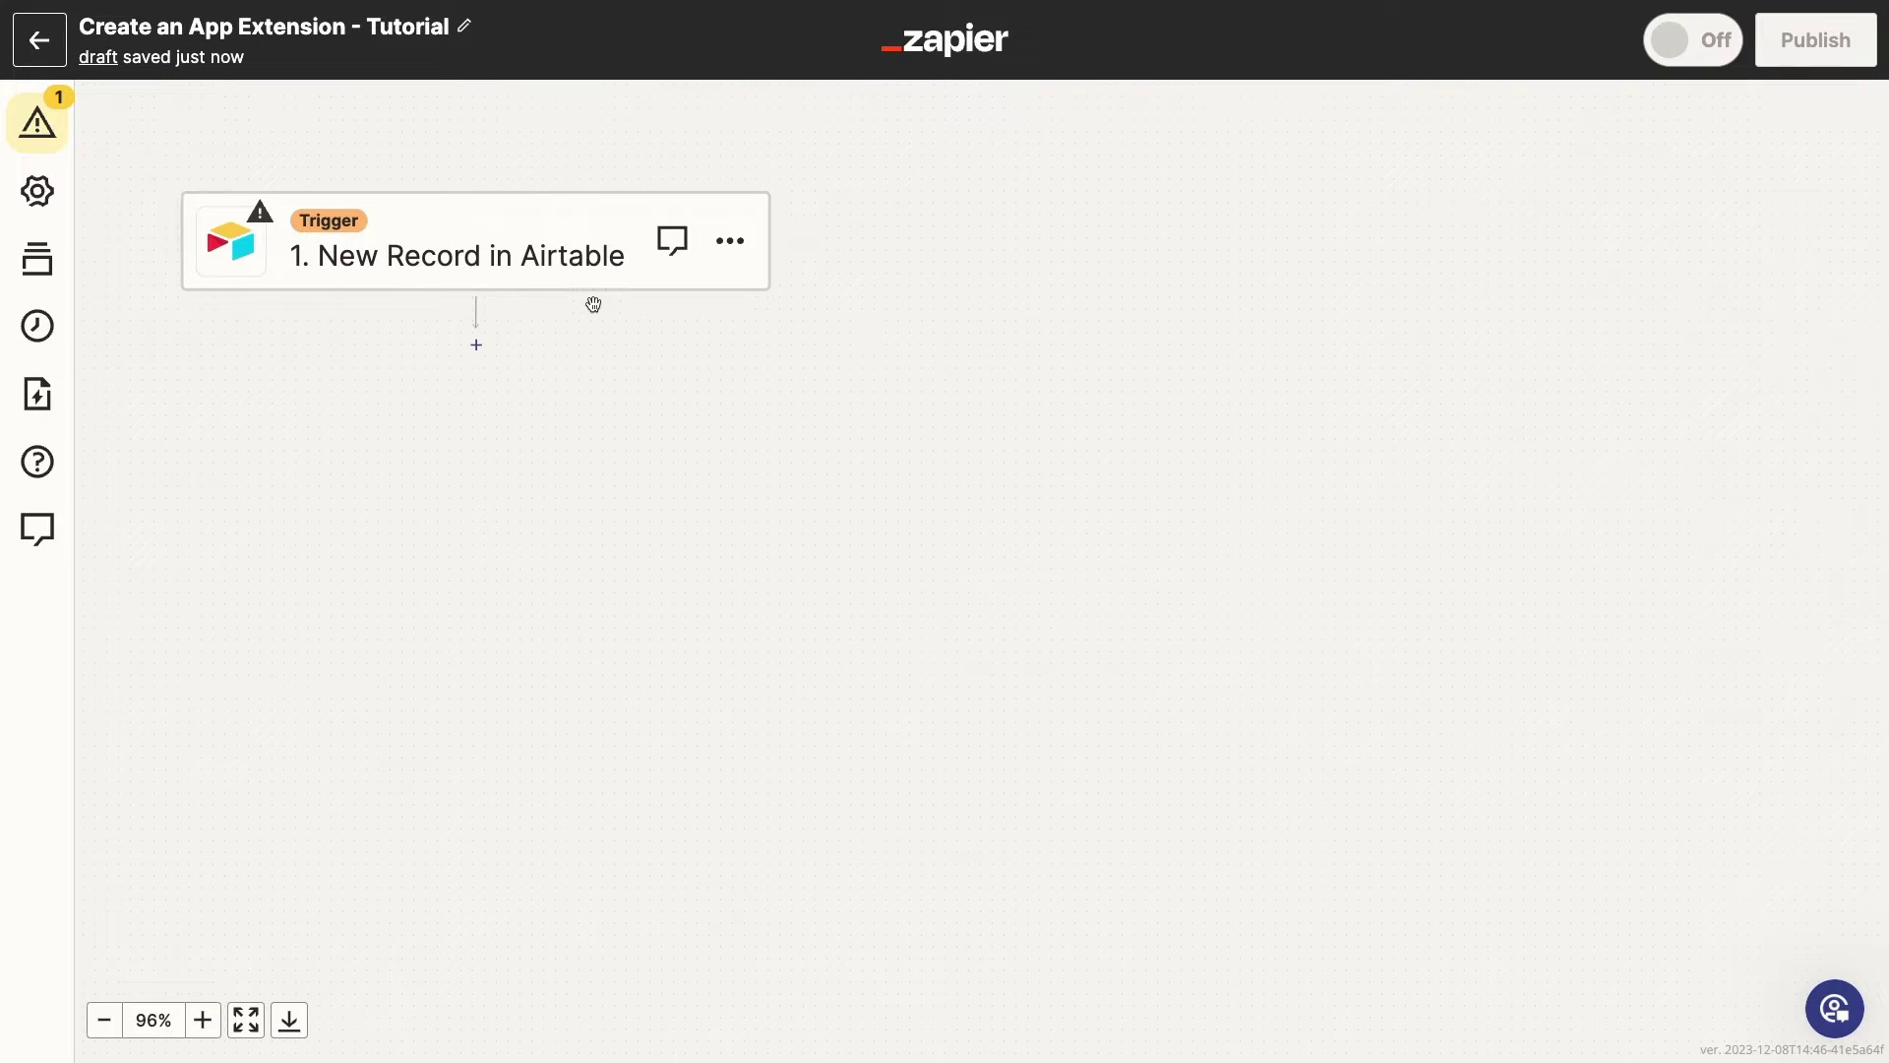
Review the New Record in Airtable trigger's base, table and view settings
left_click(581, 270)
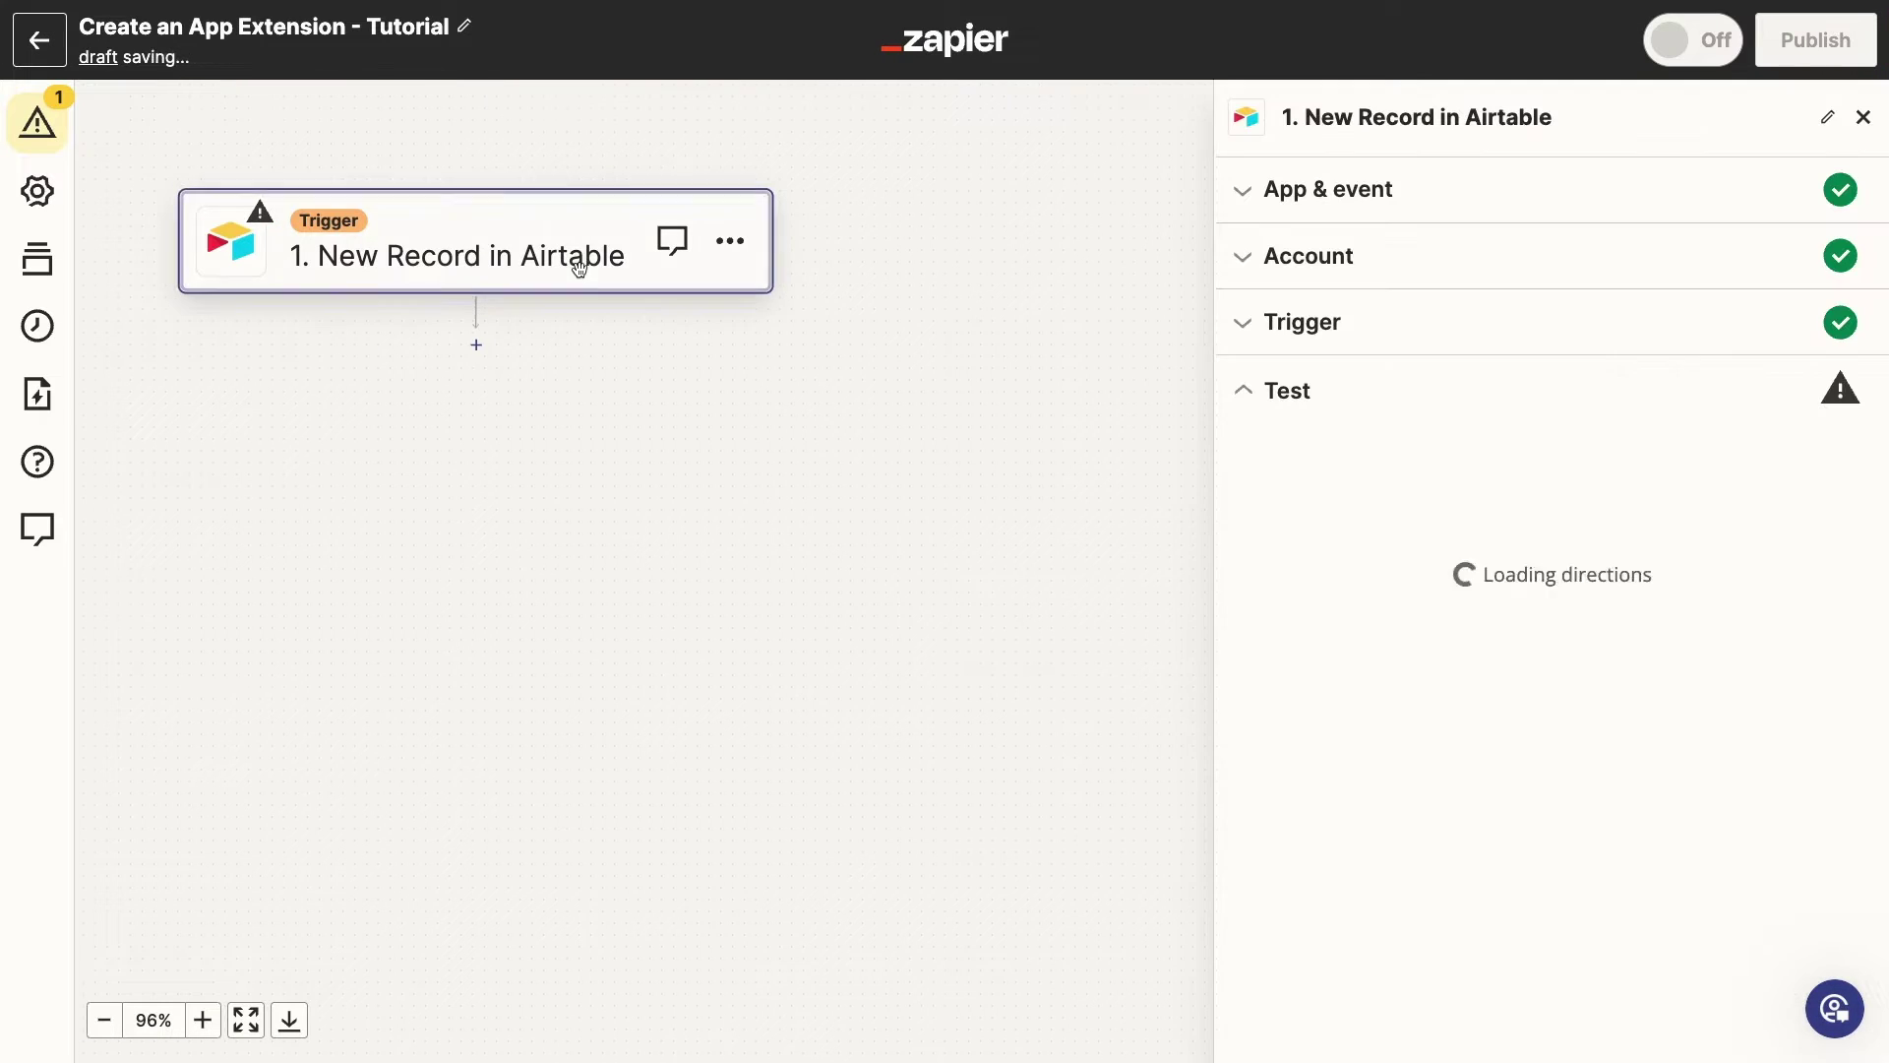
left_click(1346, 342)
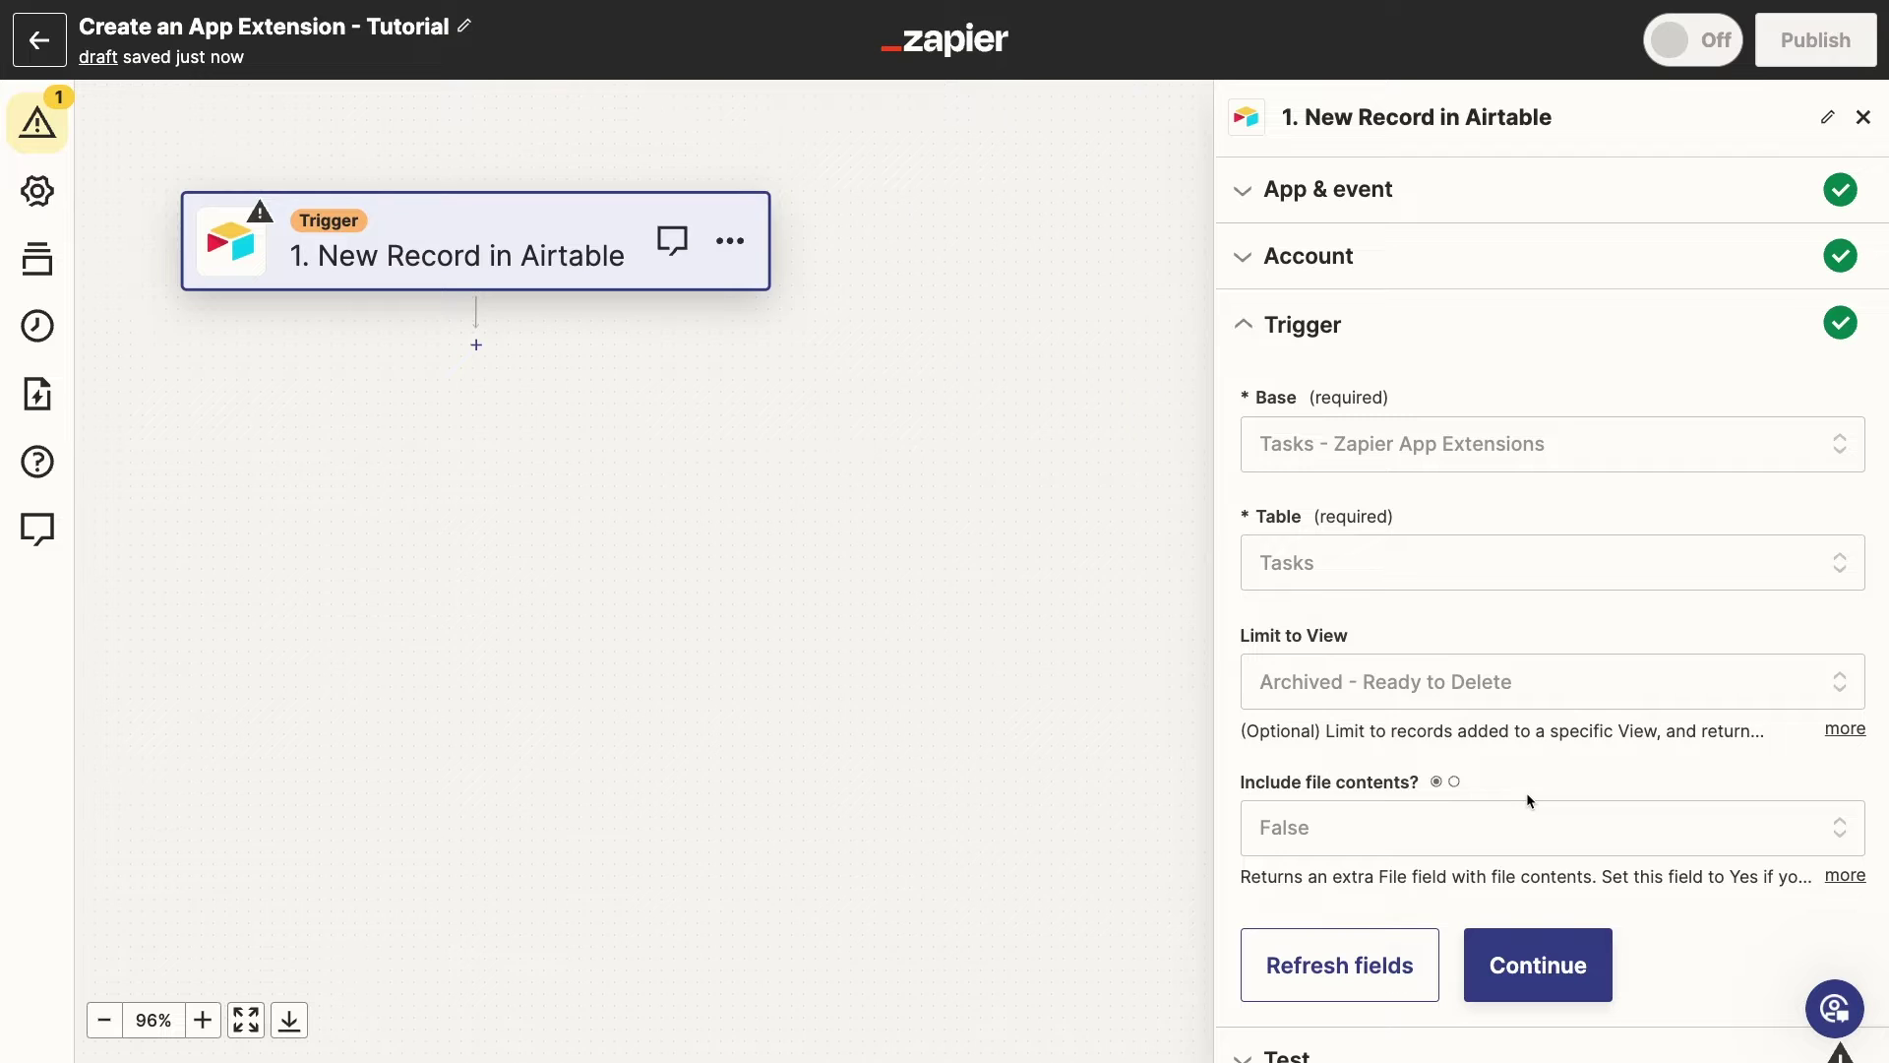
left_click(1544, 965)
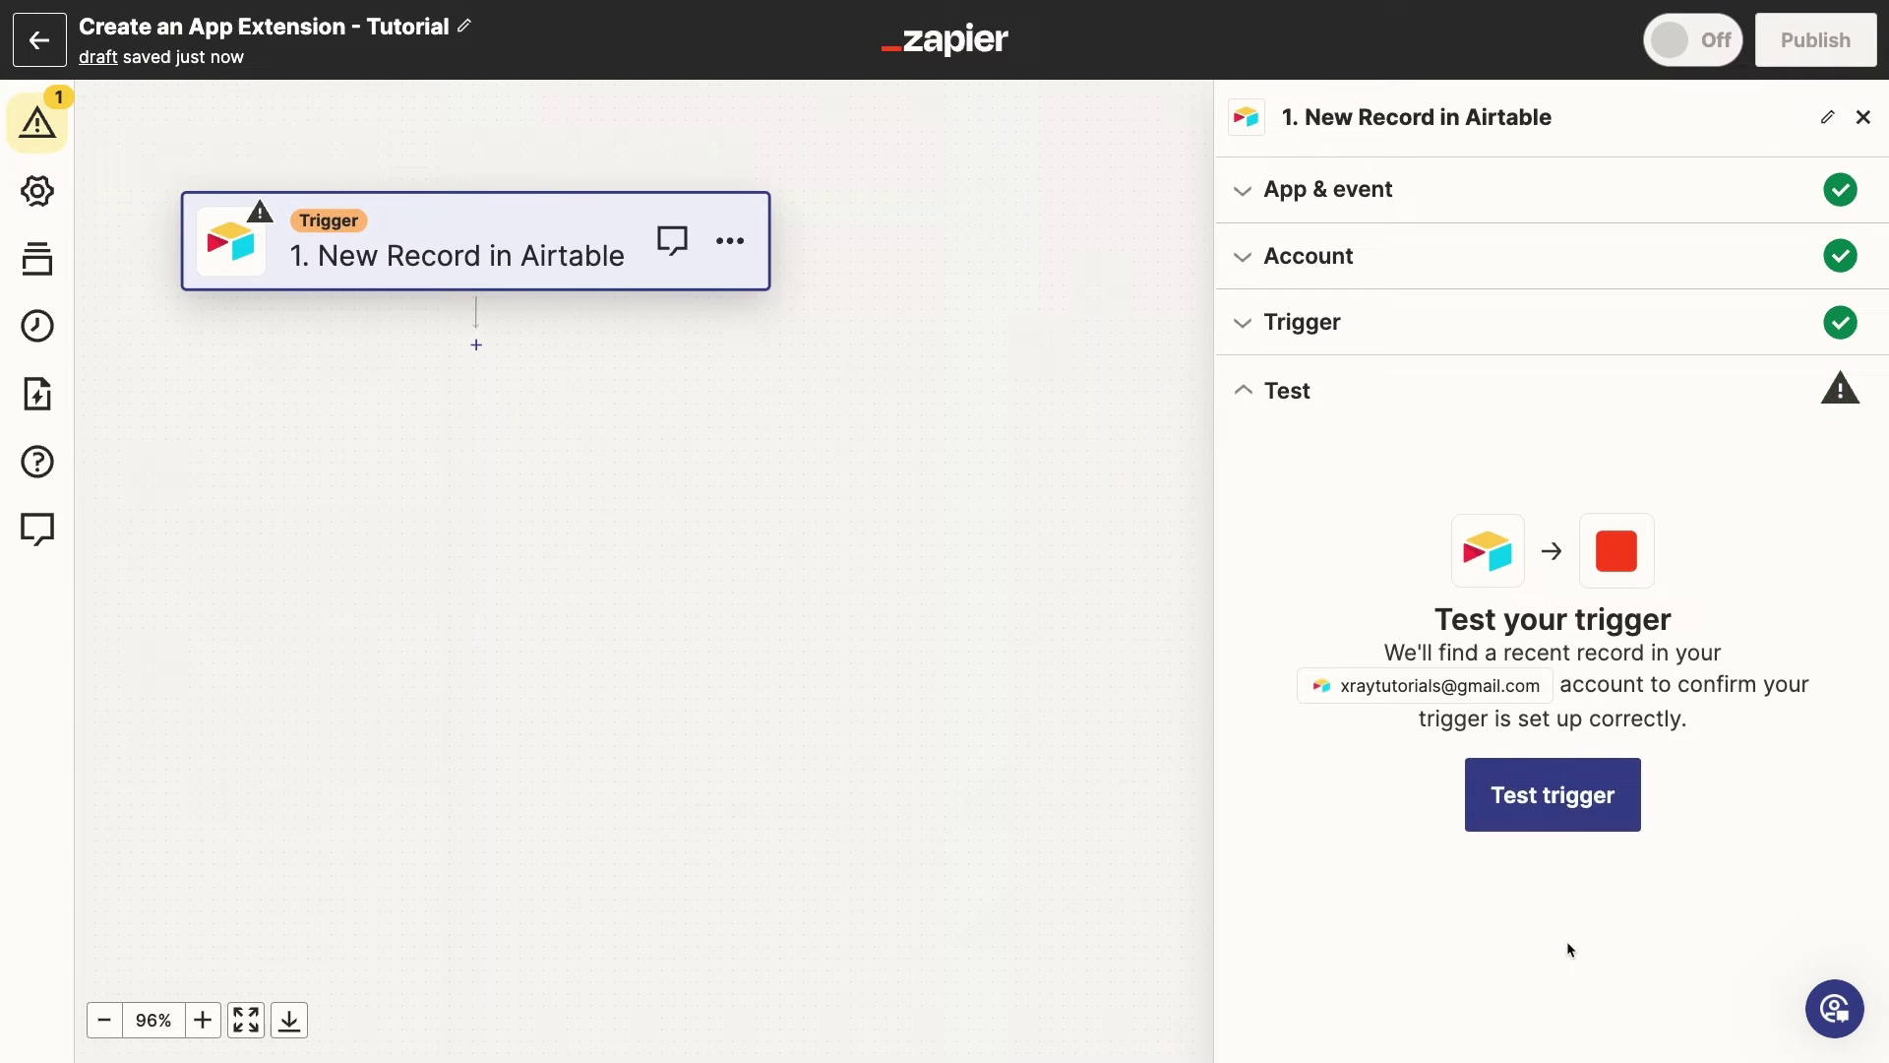
Test the trigger, which finds three records, and continue with Record C
left_click(1528, 799)
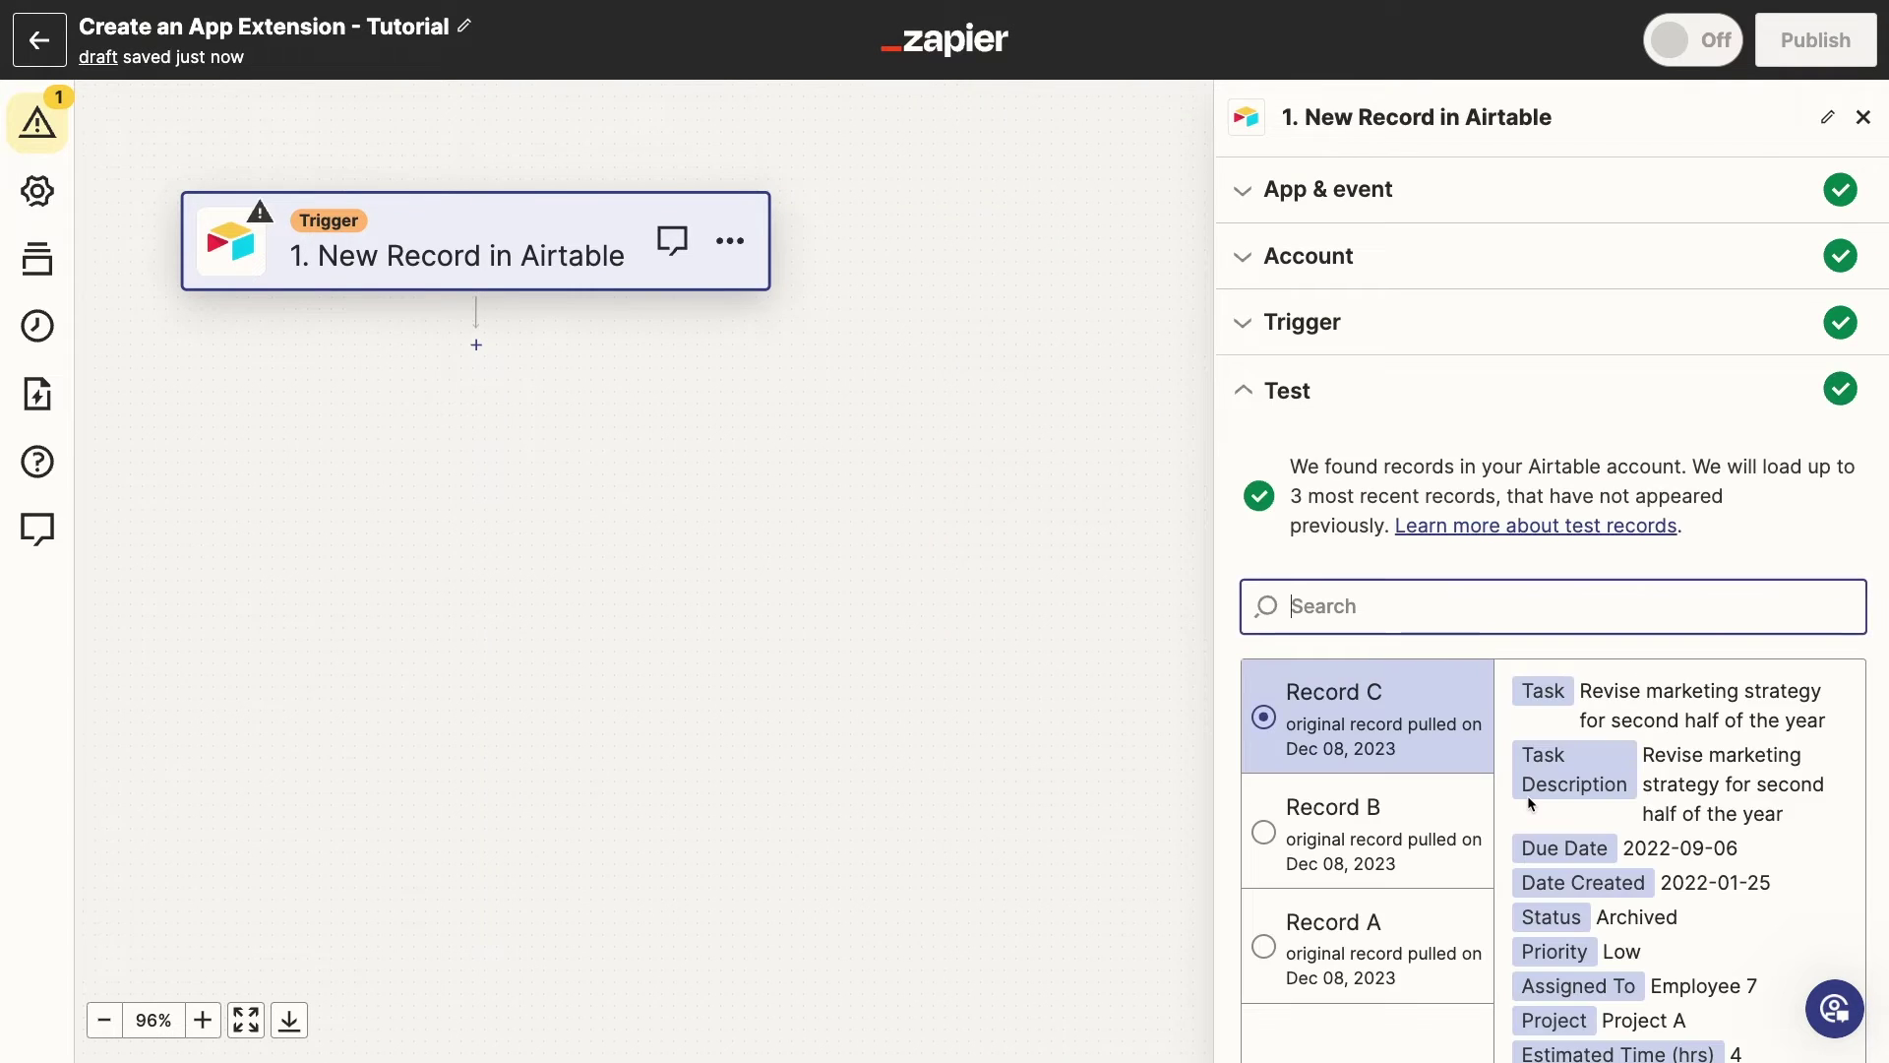
scroll(1528, 802, "down", 3)
scroll(1528, 802, "down", 2)
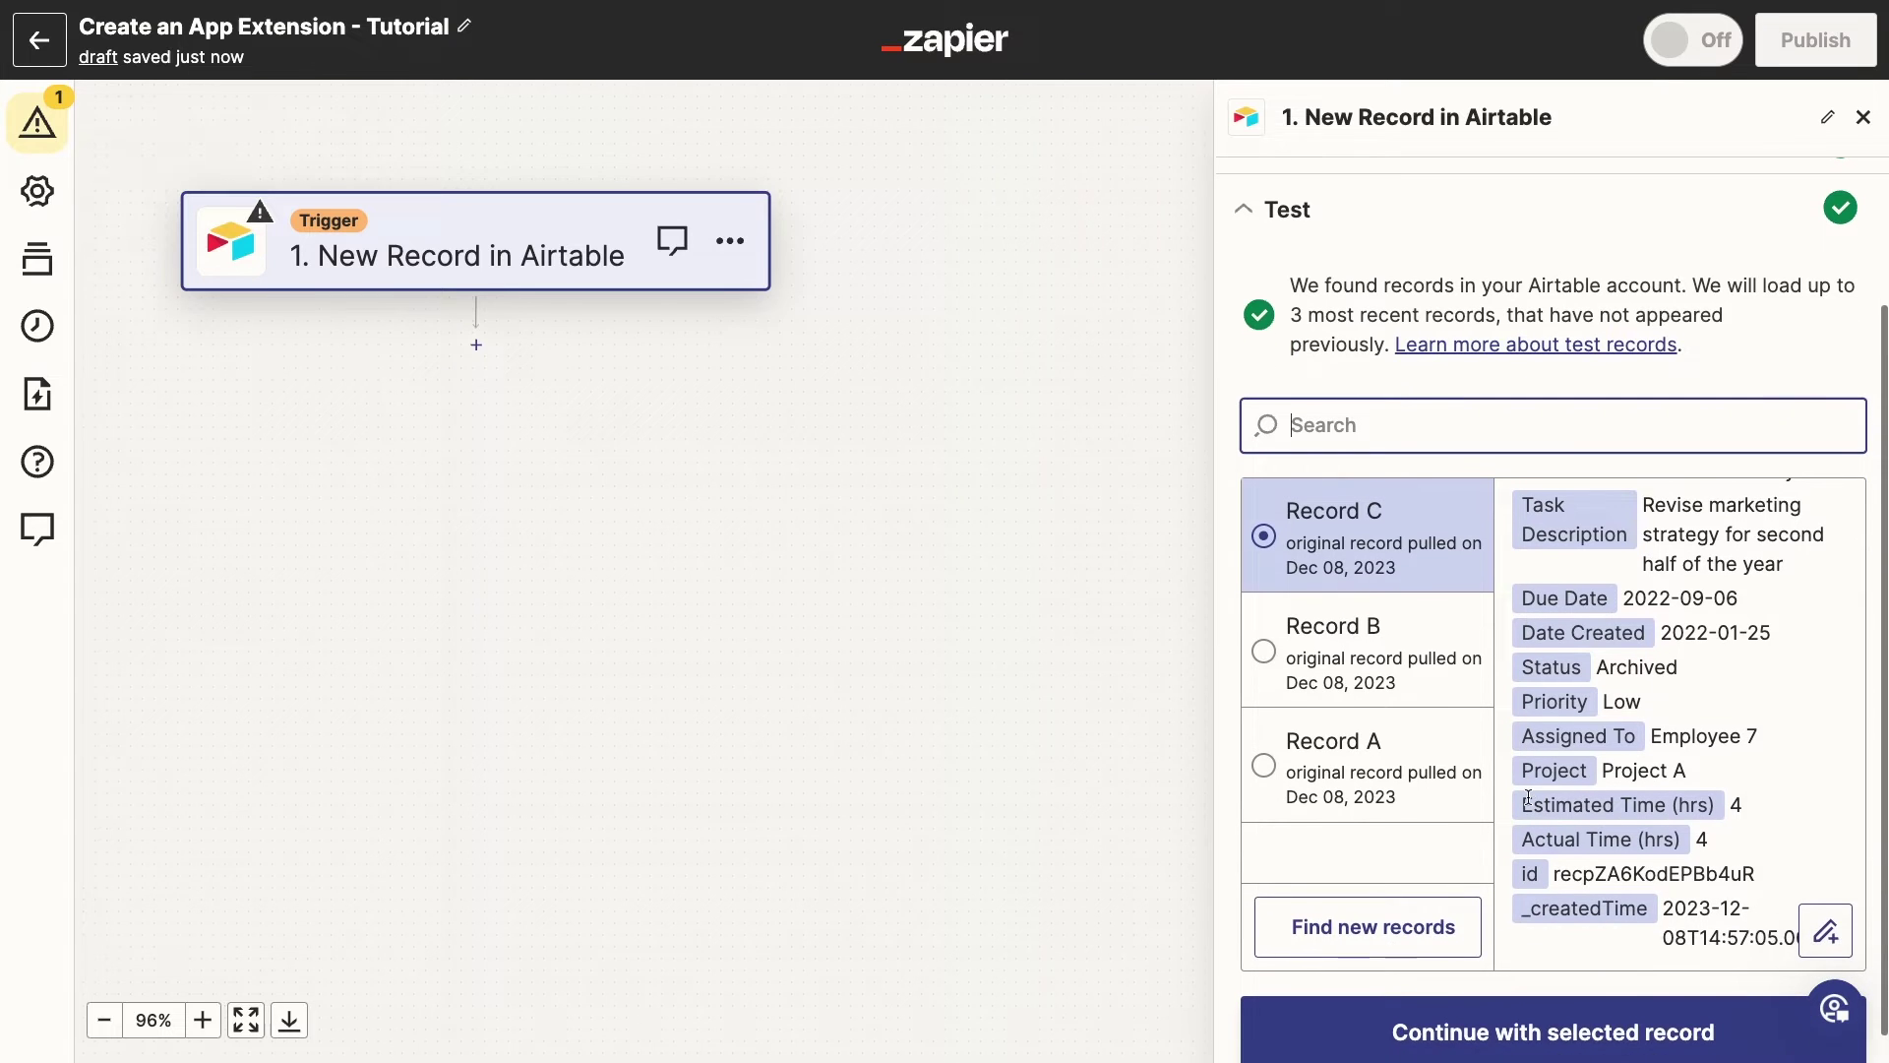
scroll(1535, 807, "up", 1)
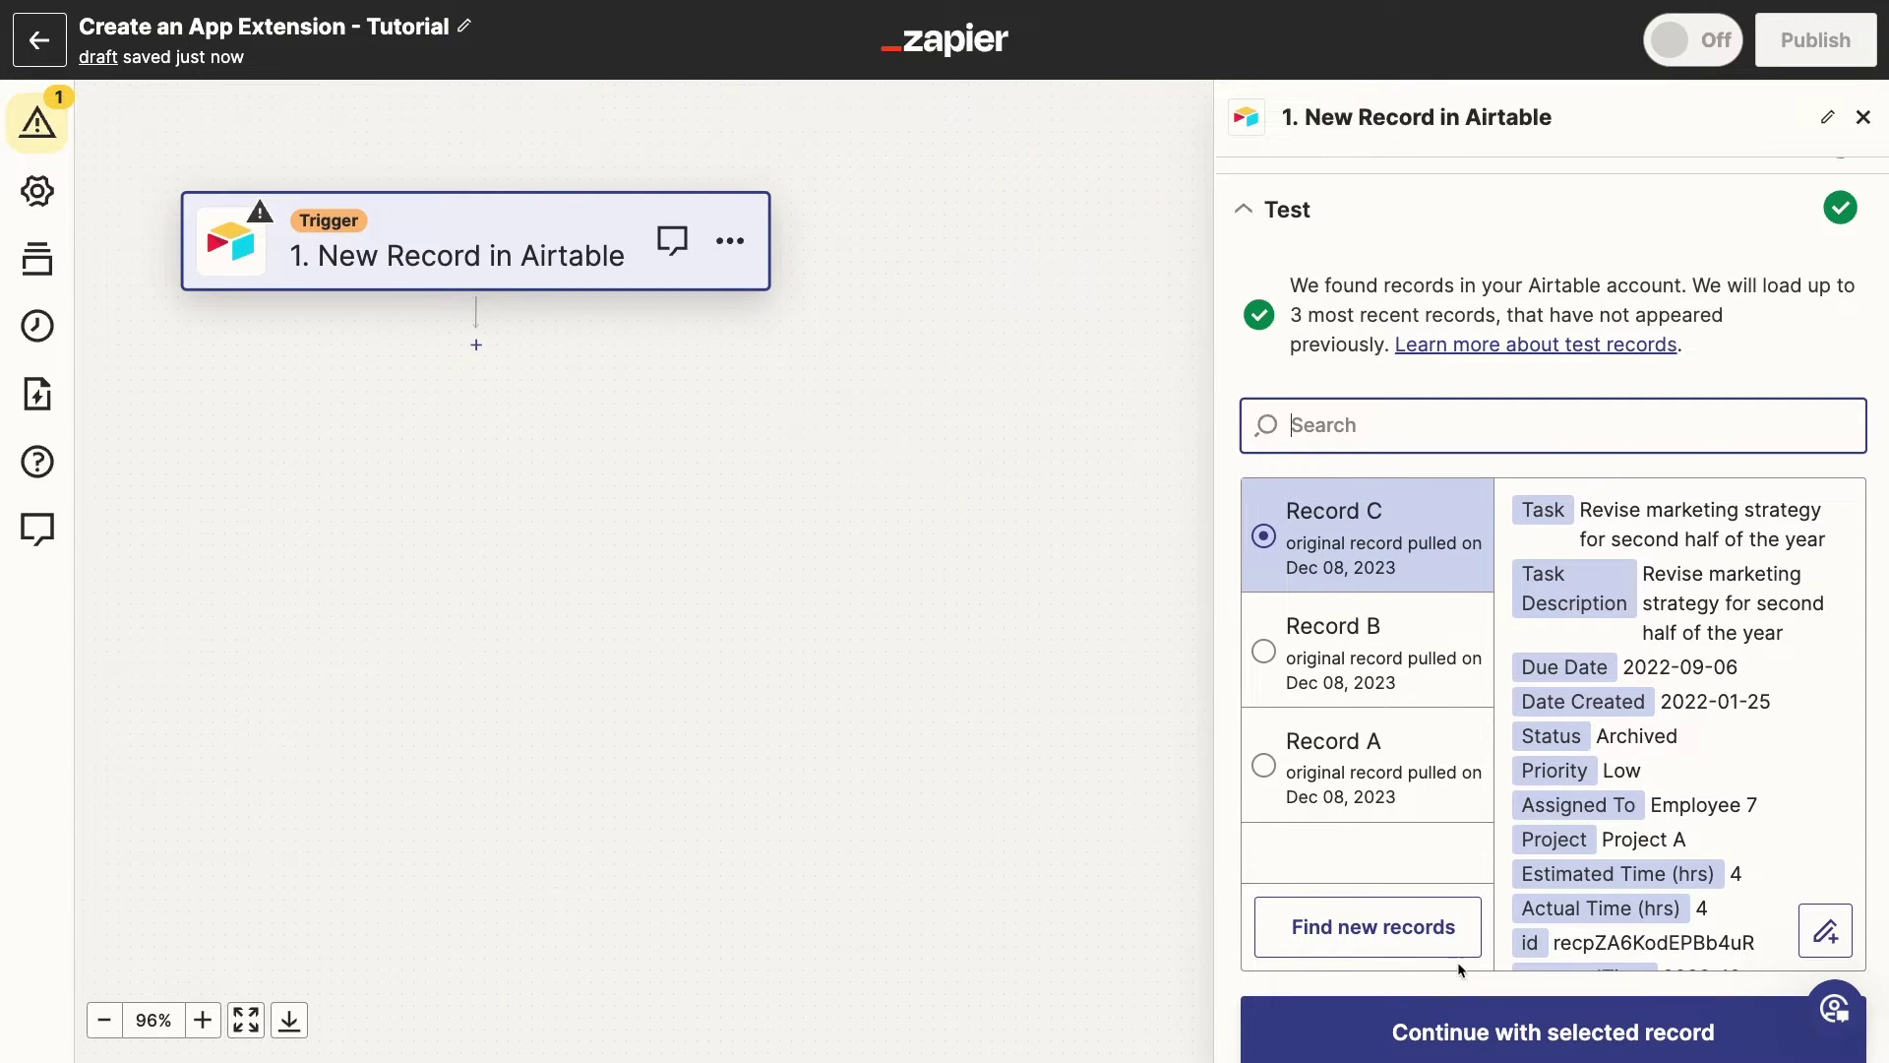
left_click(1450, 1031)
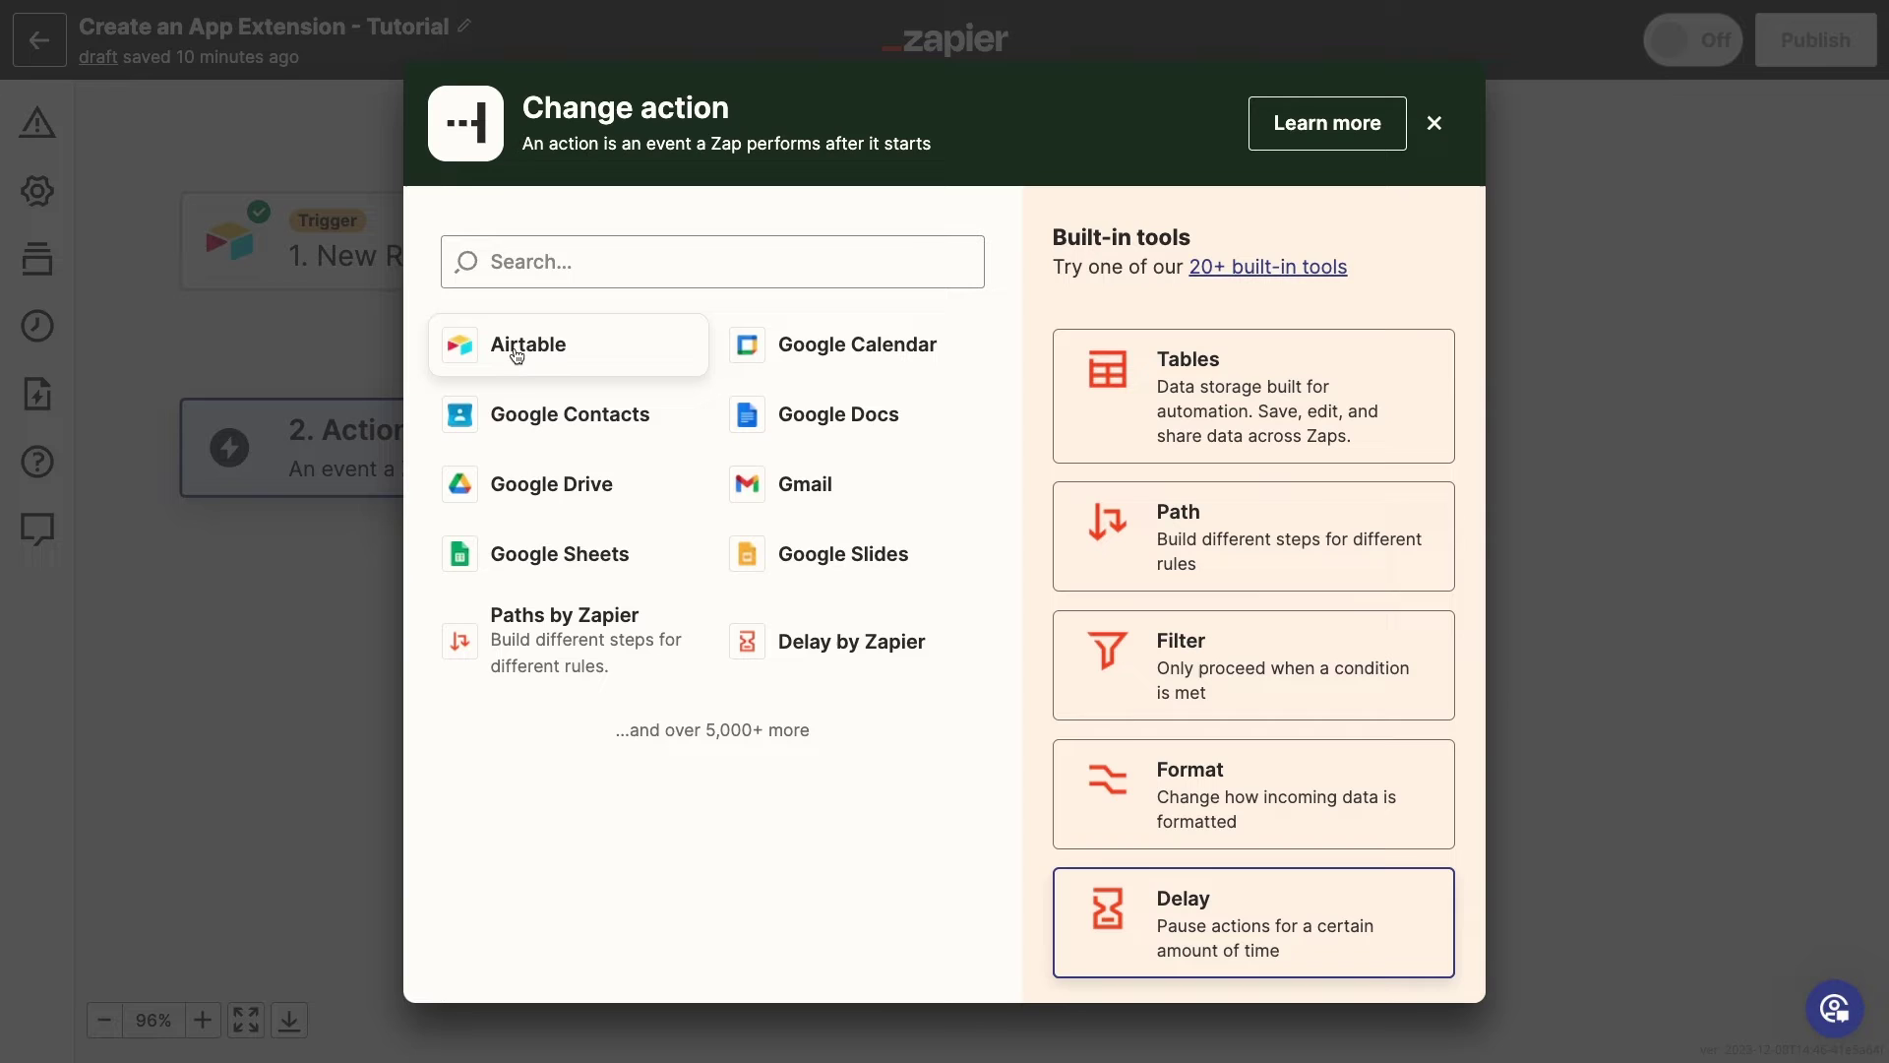
Dismiss the app picker and open the Airtable event list for step 2
key("Escape")
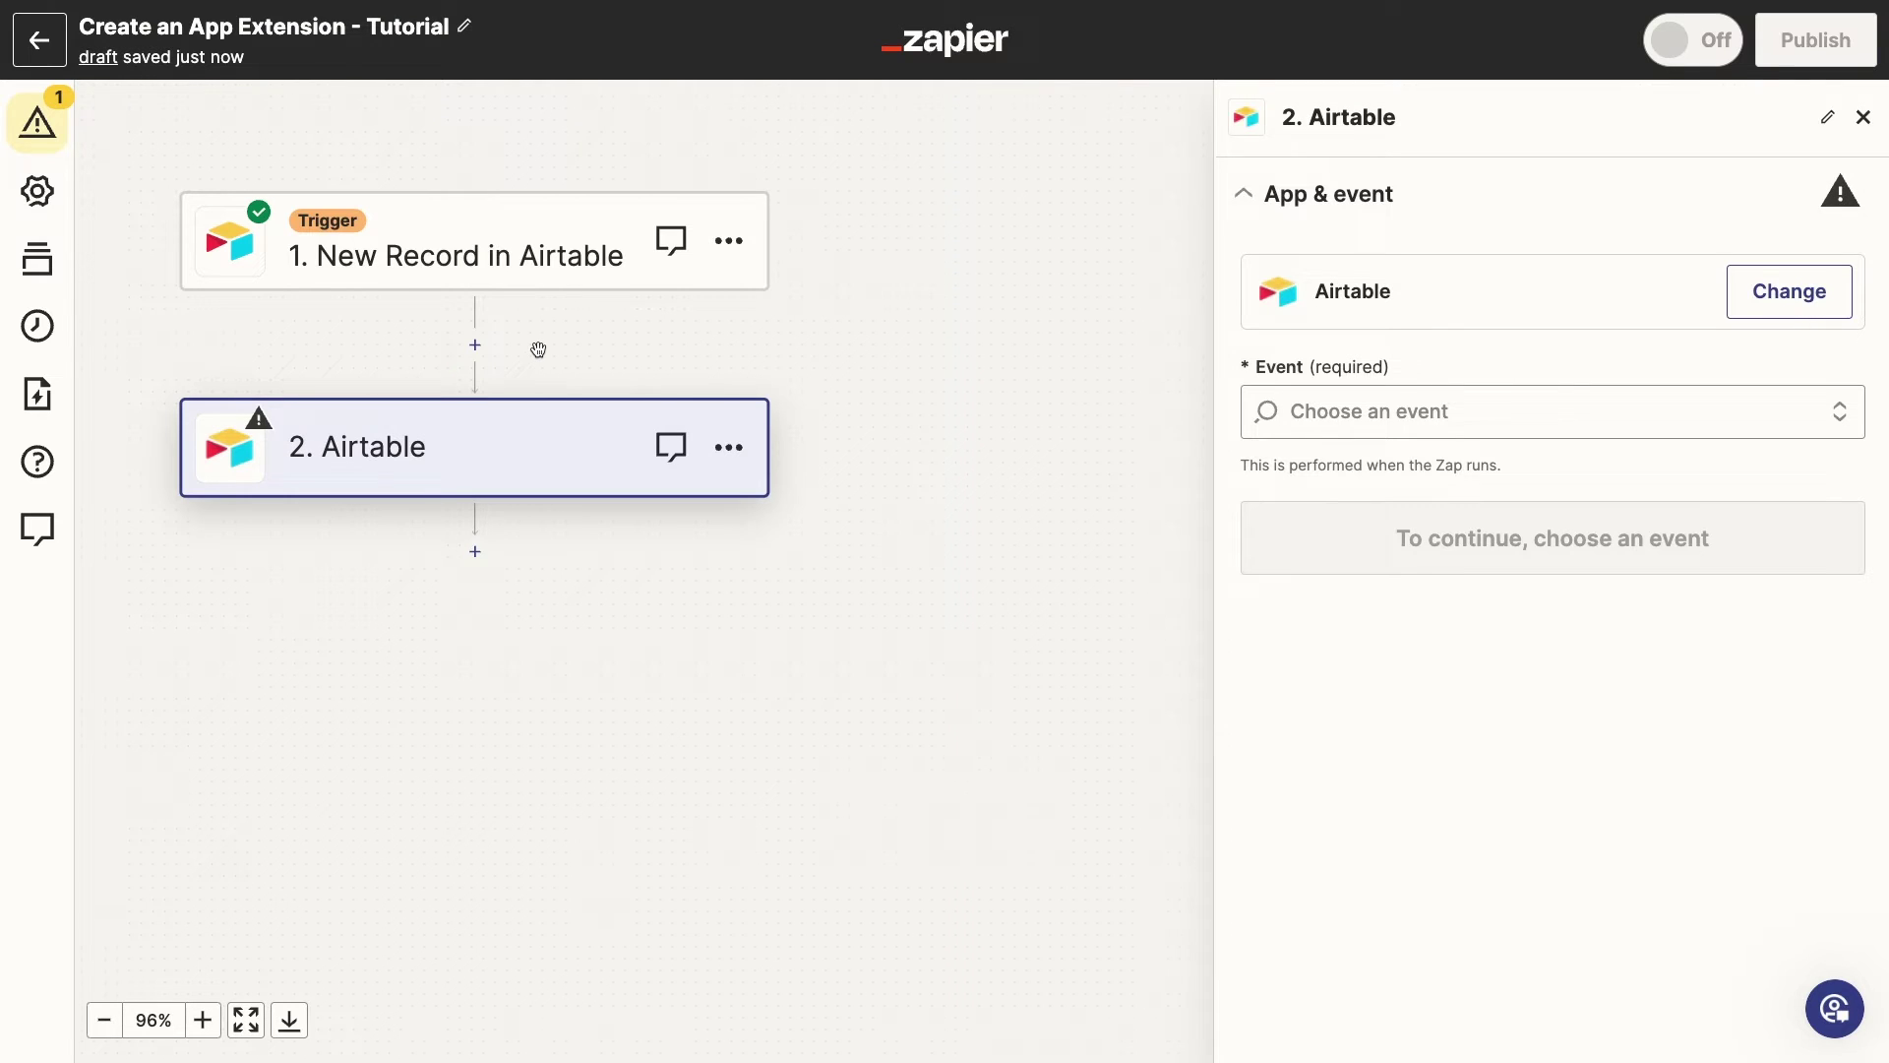
left_click(1518, 421)
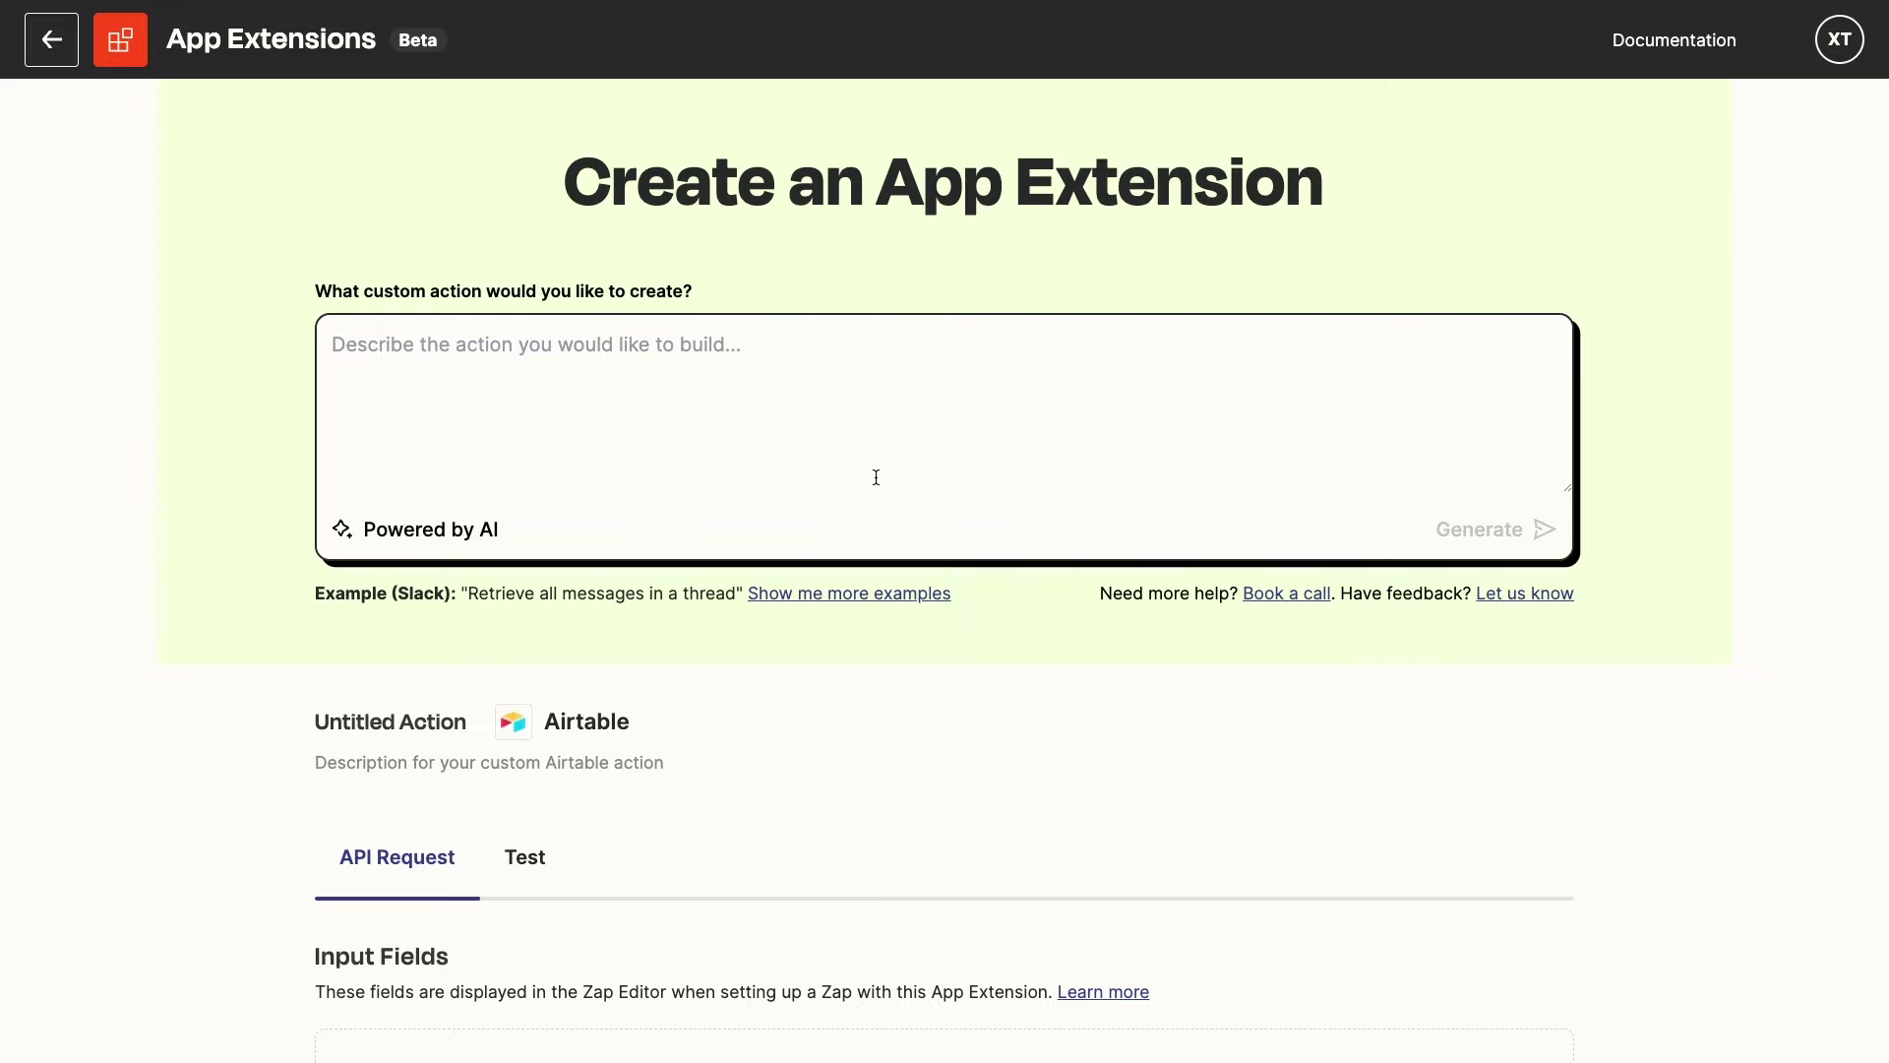
scroll(875, 478, "down", 8)
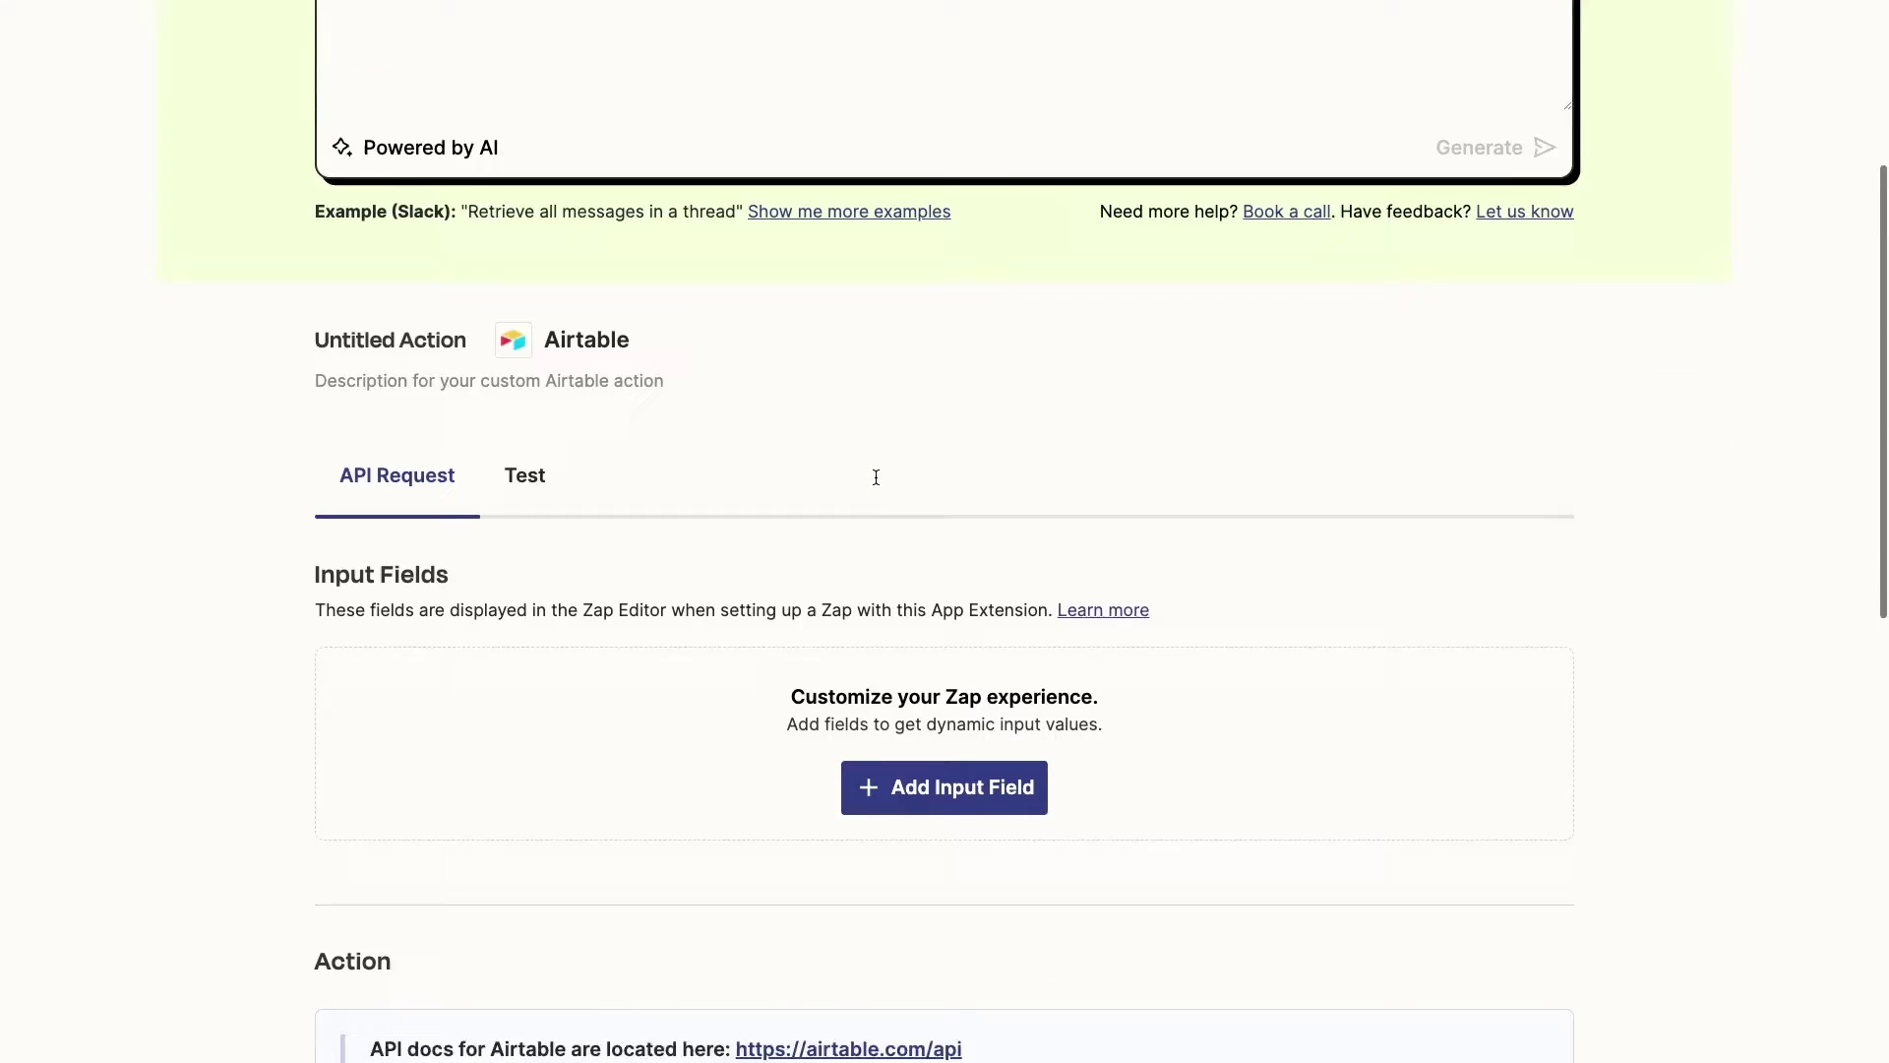
scroll(876, 481, "down", 7)
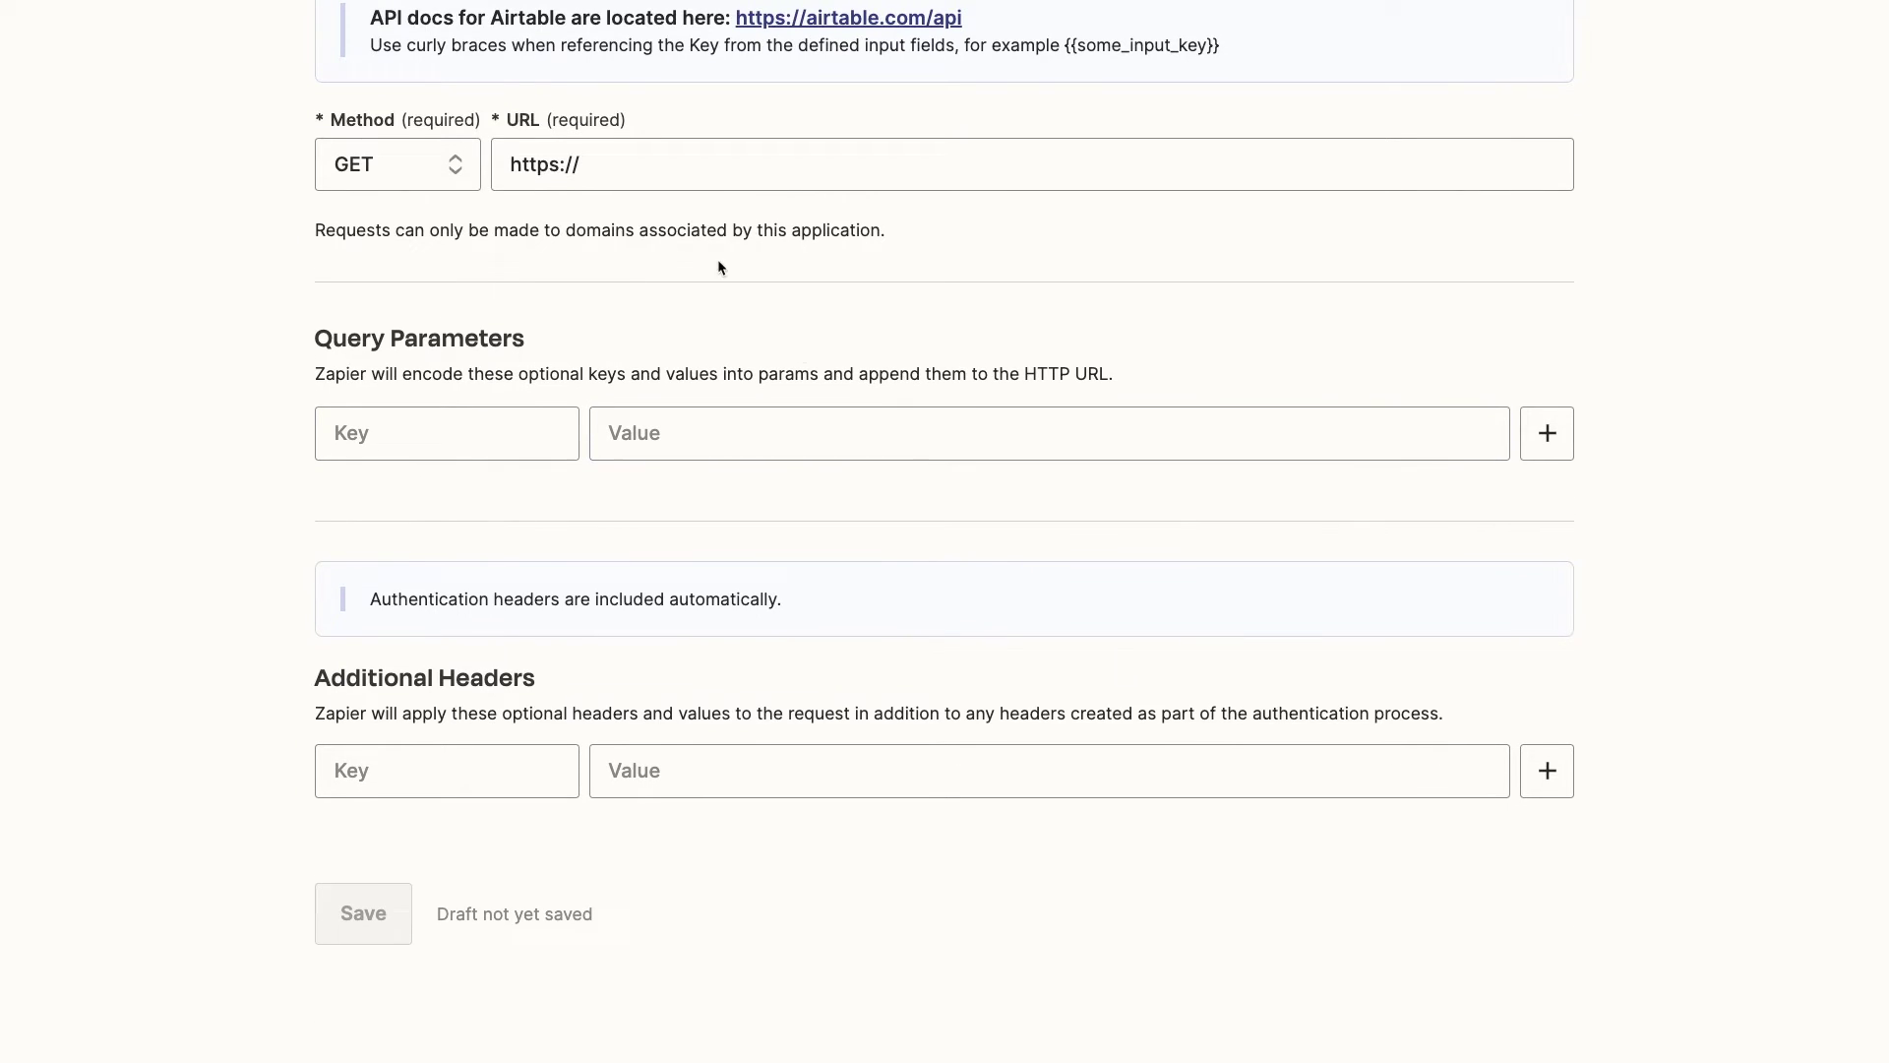
scroll(793, 363, "up", 4)
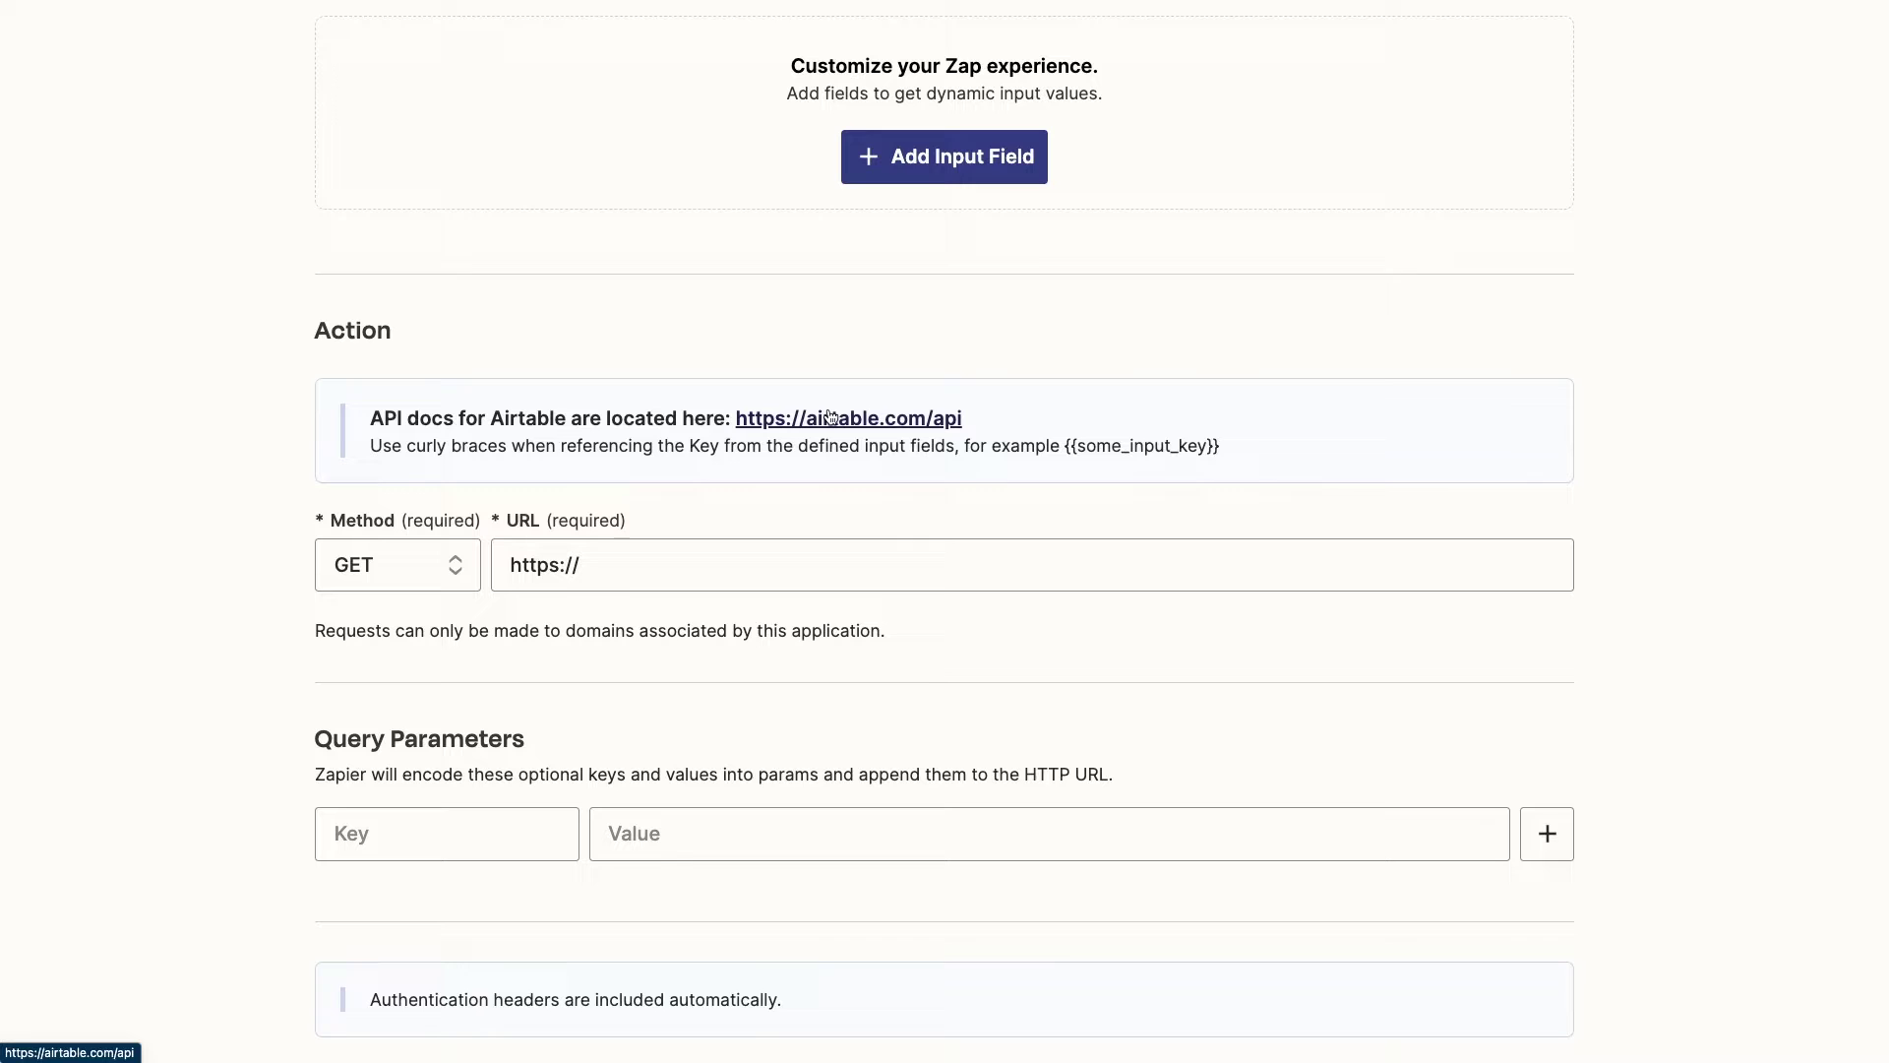
scroll(829, 415, "up", 7)
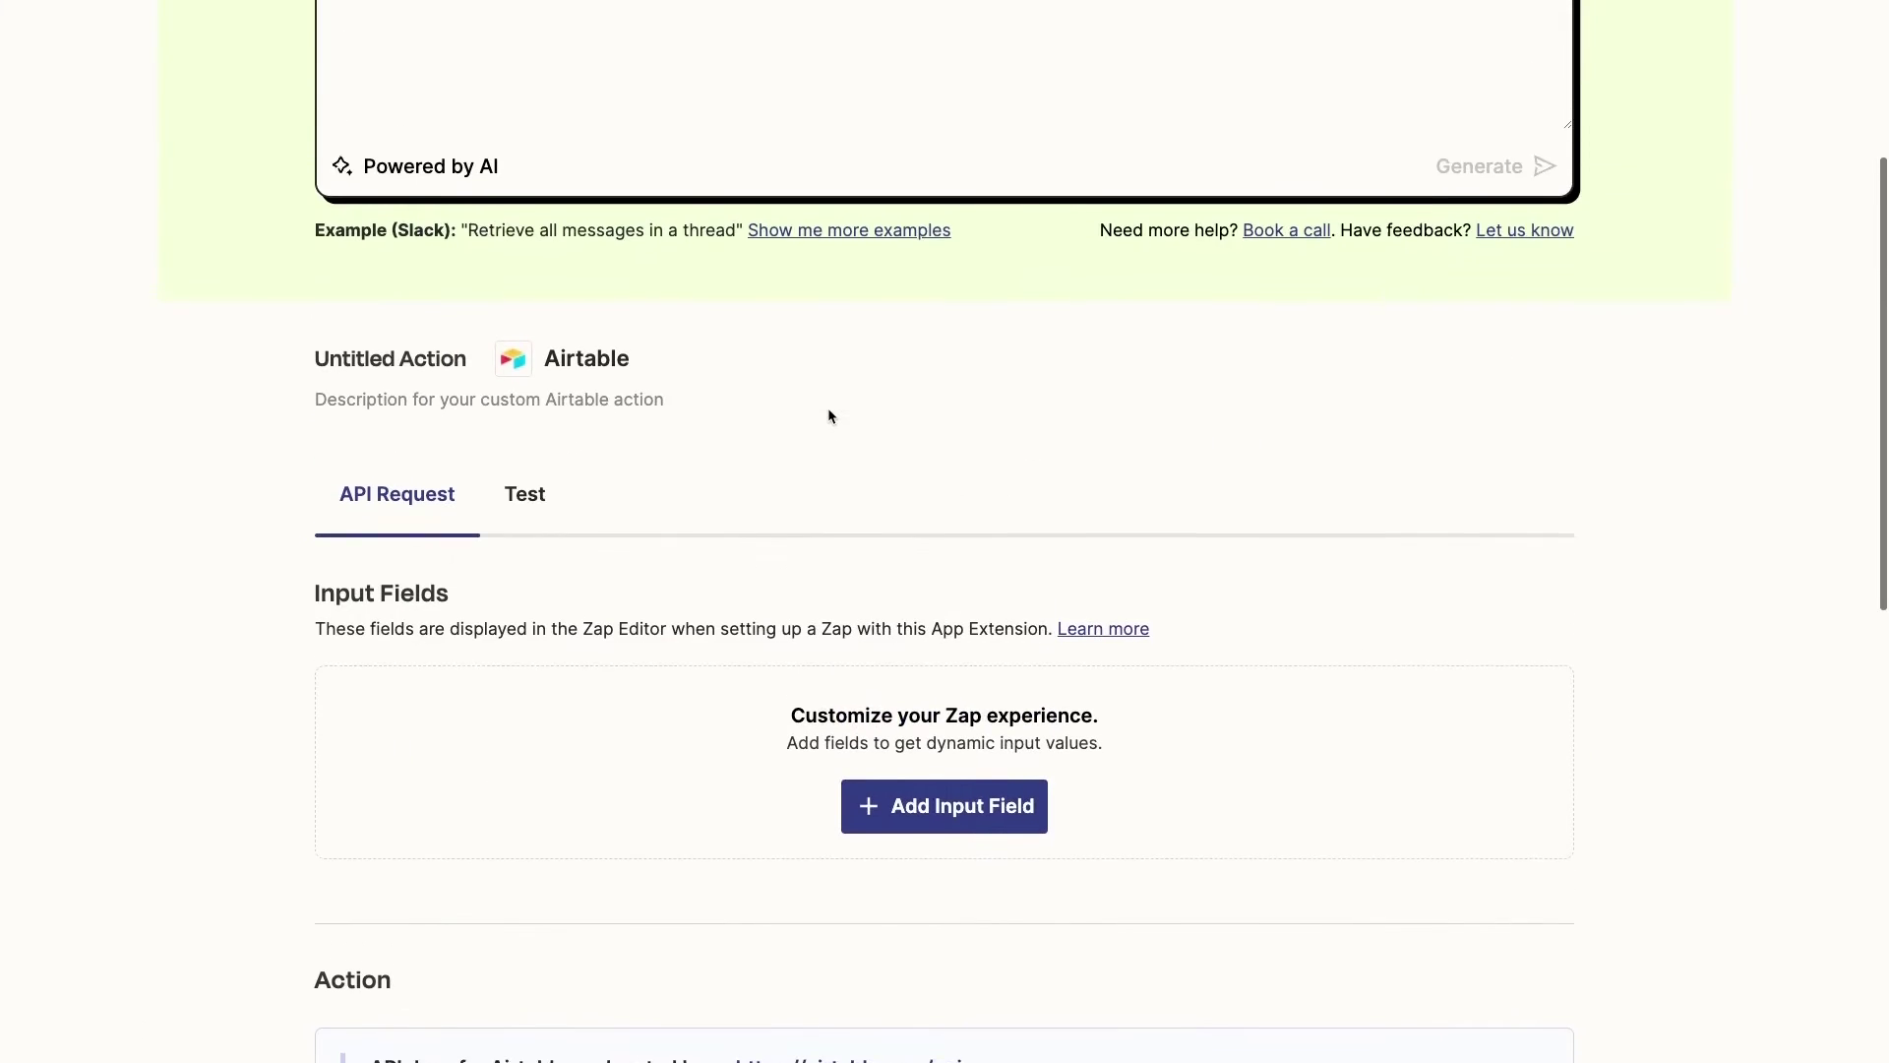
scroll(828, 407, "down", 5)
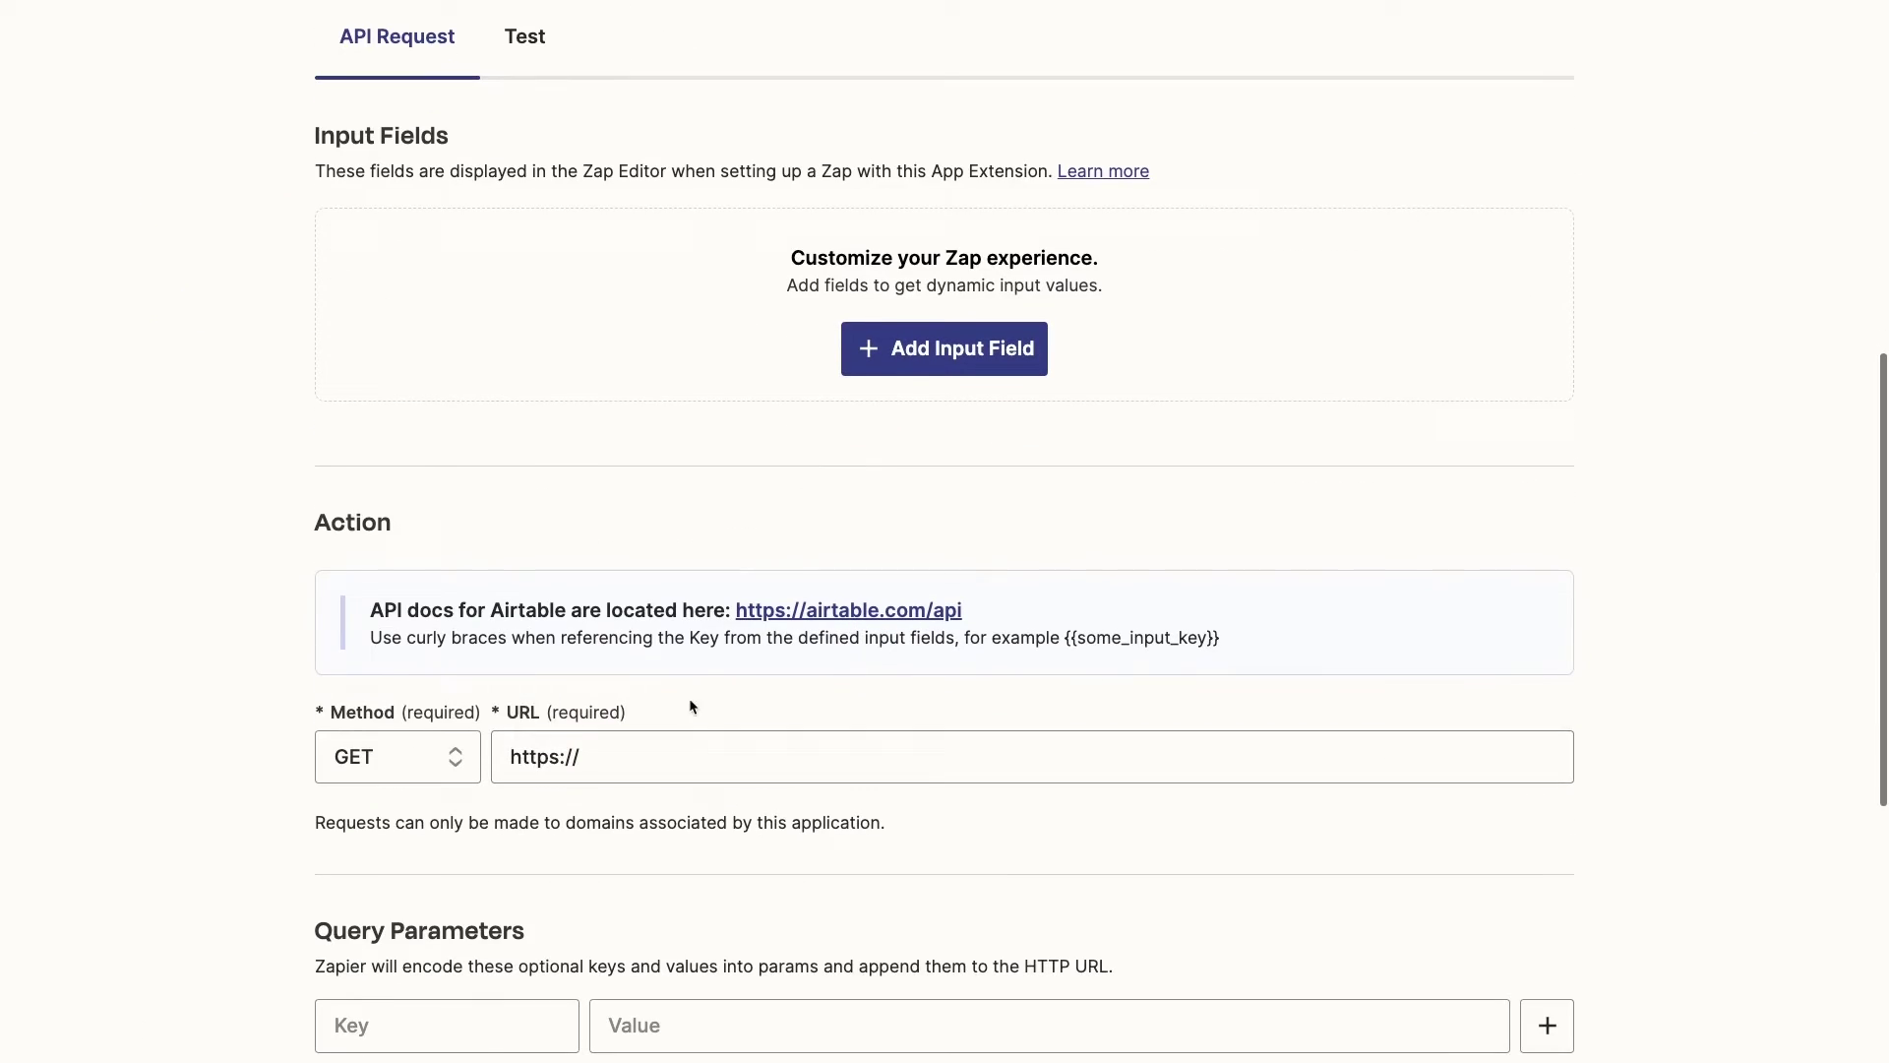
scroll(730, 477, "up", 9)
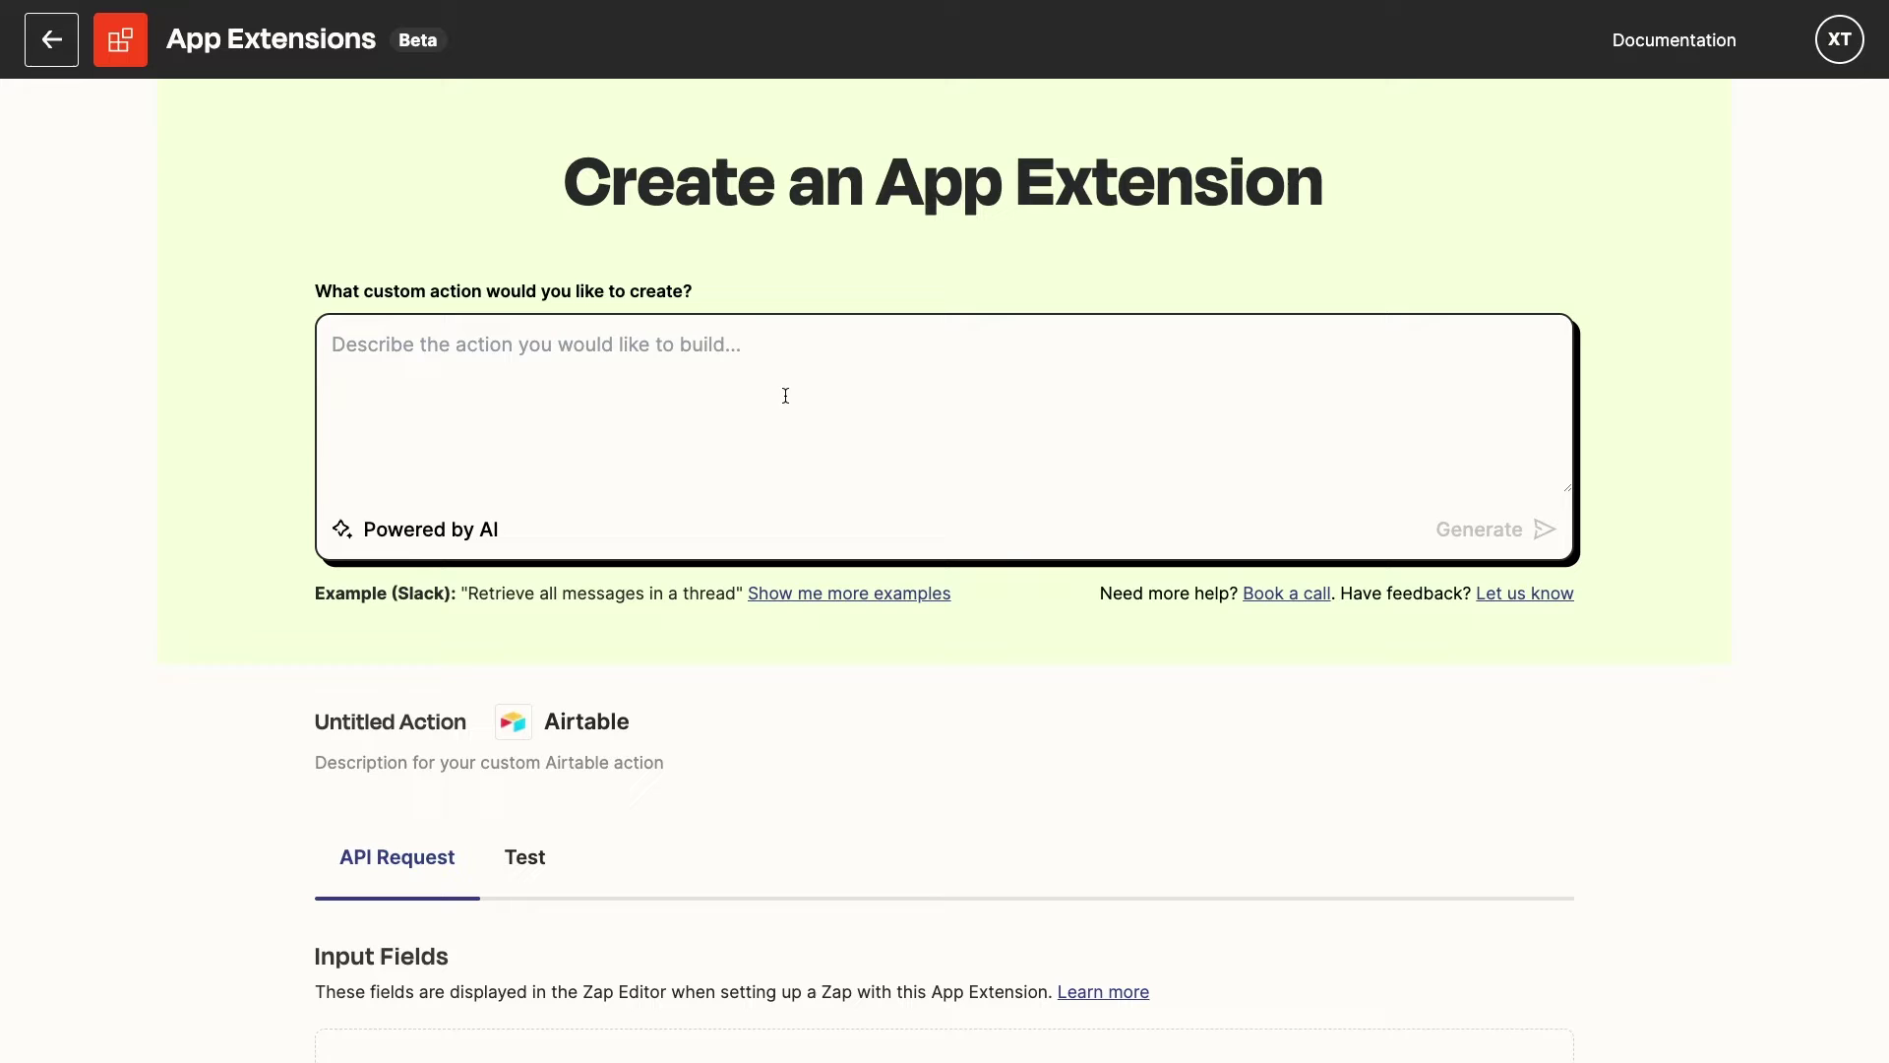
Generate AI action ideas from 'Delete a record in Airtable', accepting the AI terms
type("Delete ")
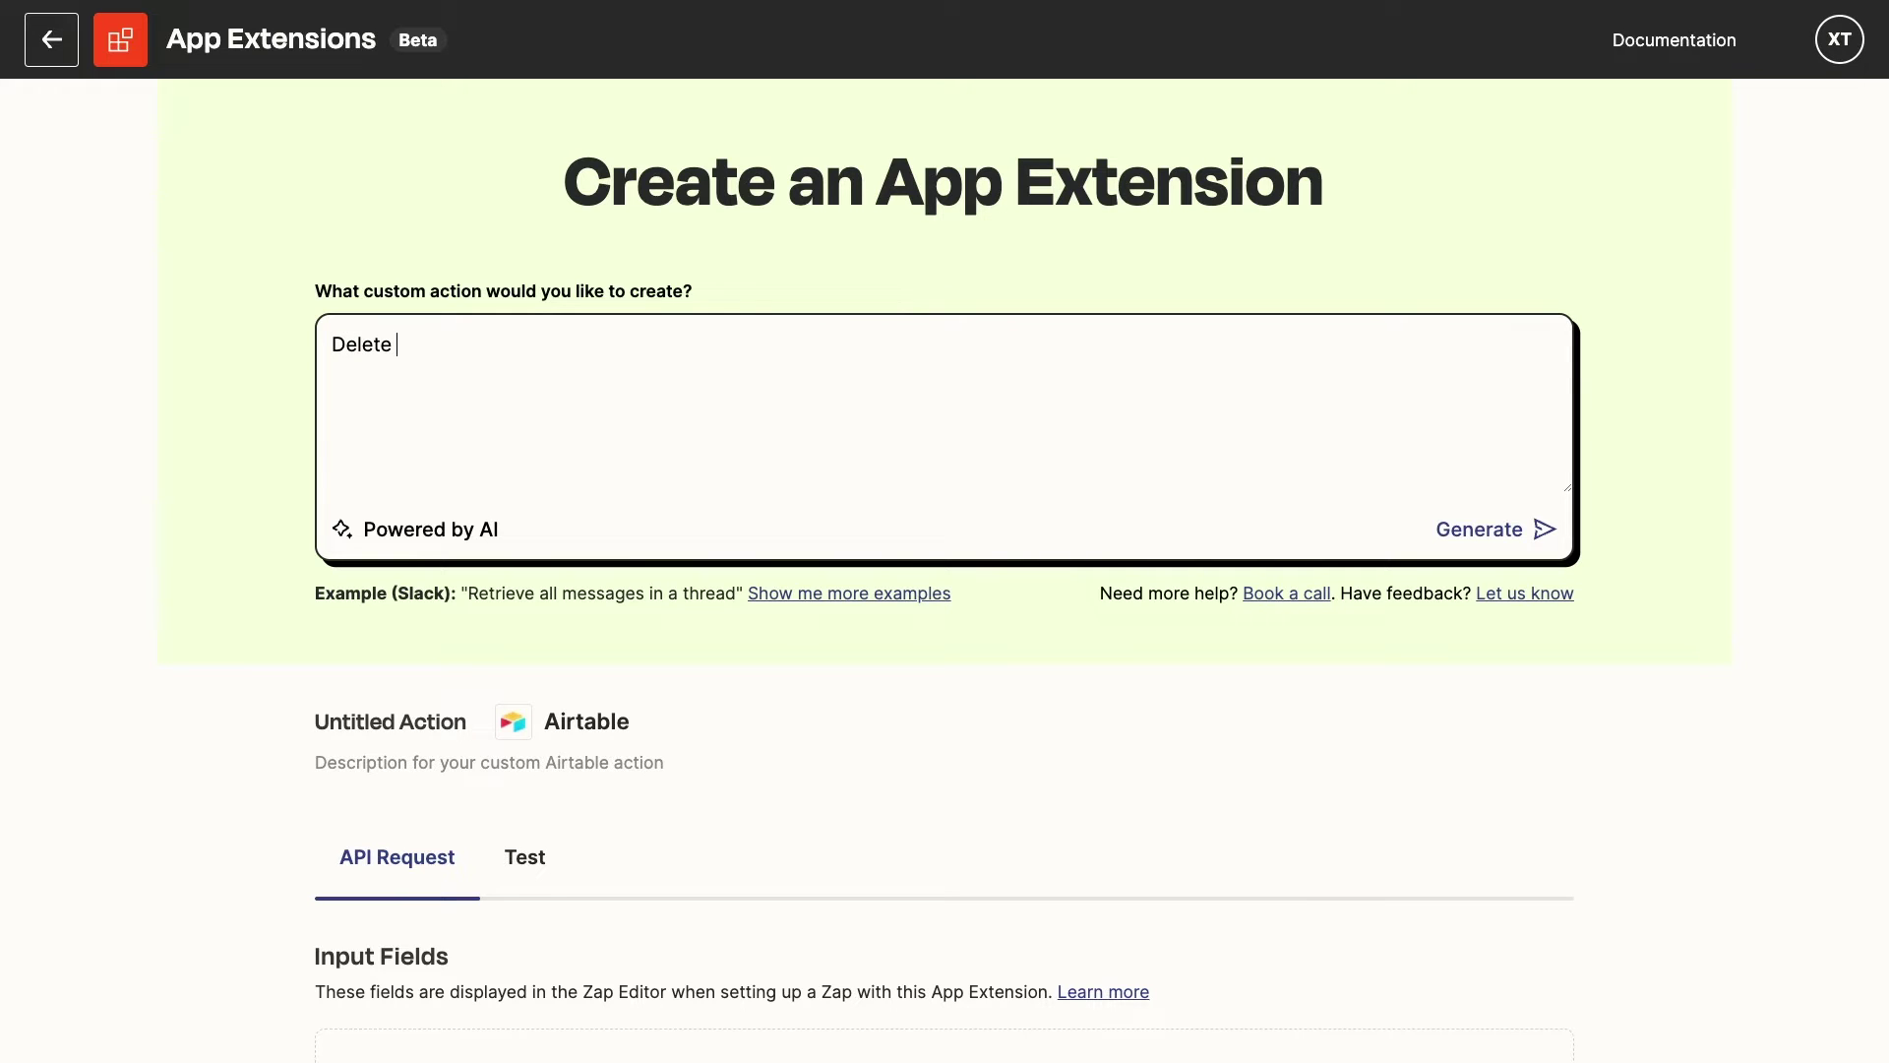
type("a record in Airtable")
left_click(1496, 542)
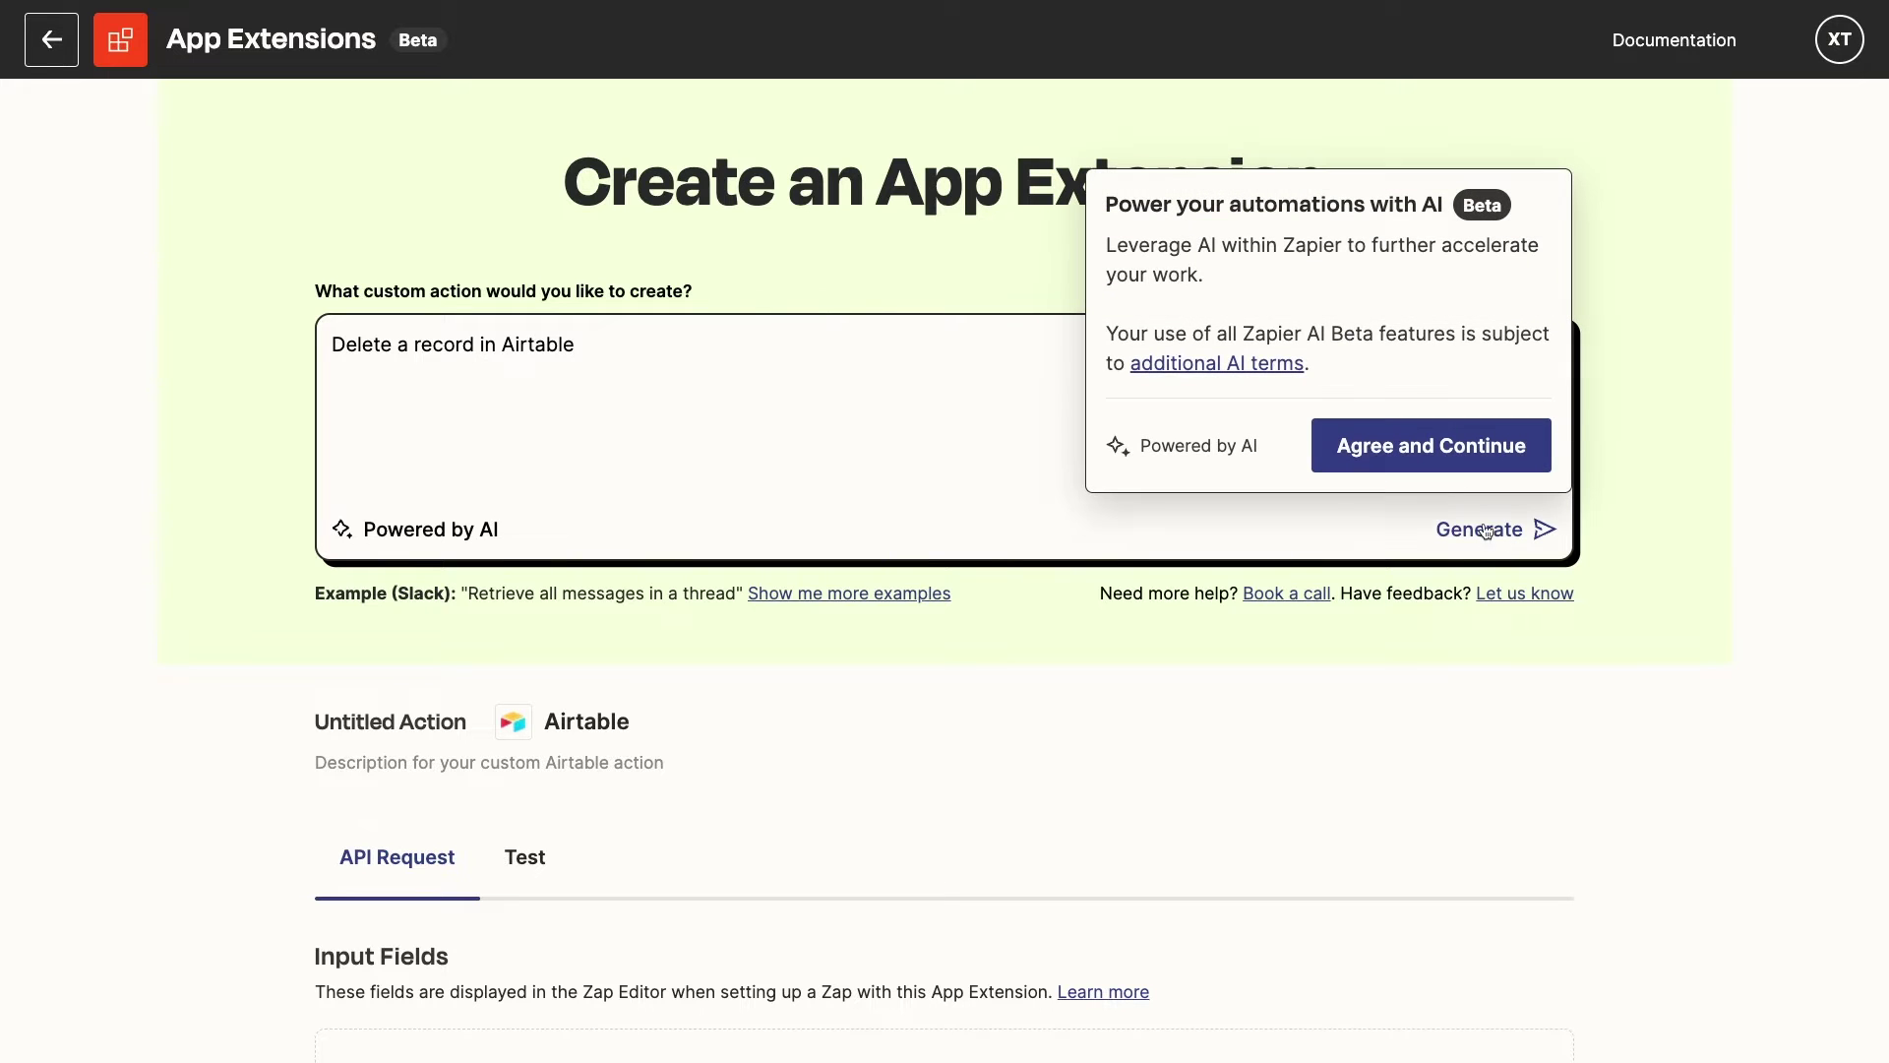
left_click(1449, 464)
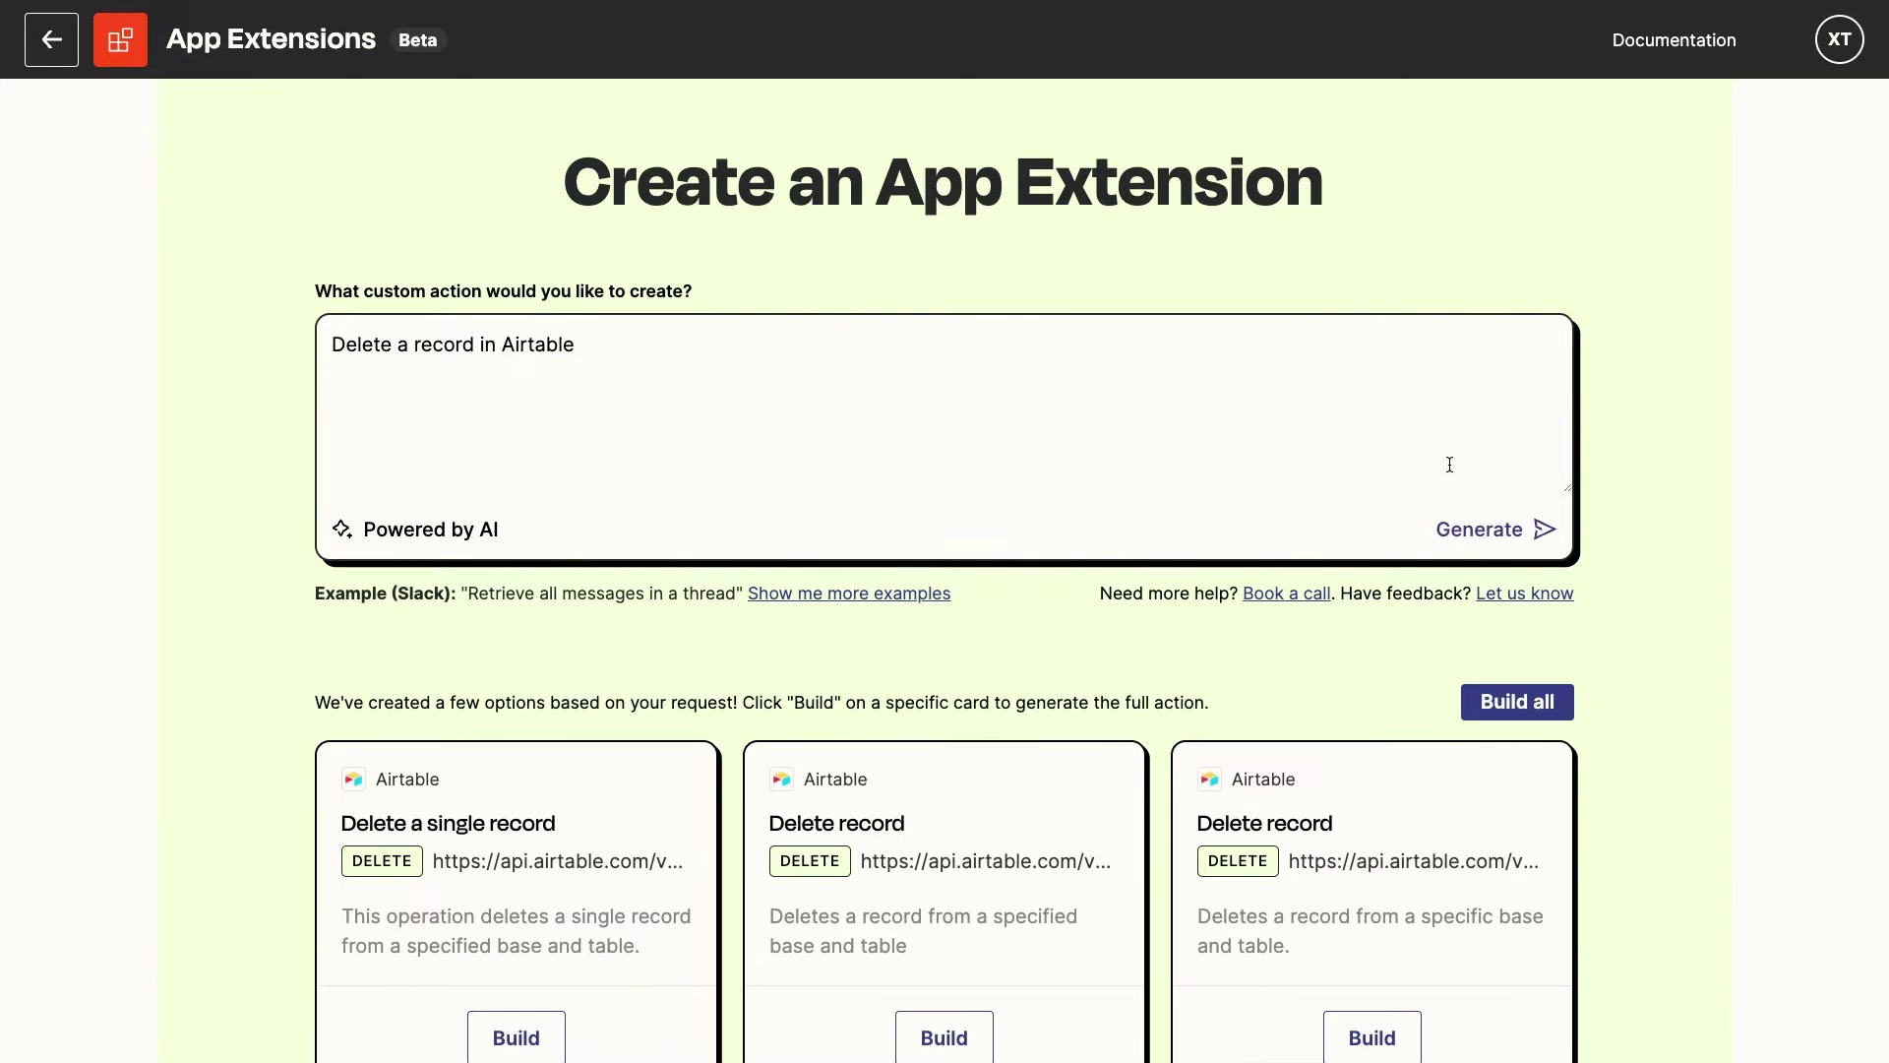
scroll(1449, 464, "down", 2)
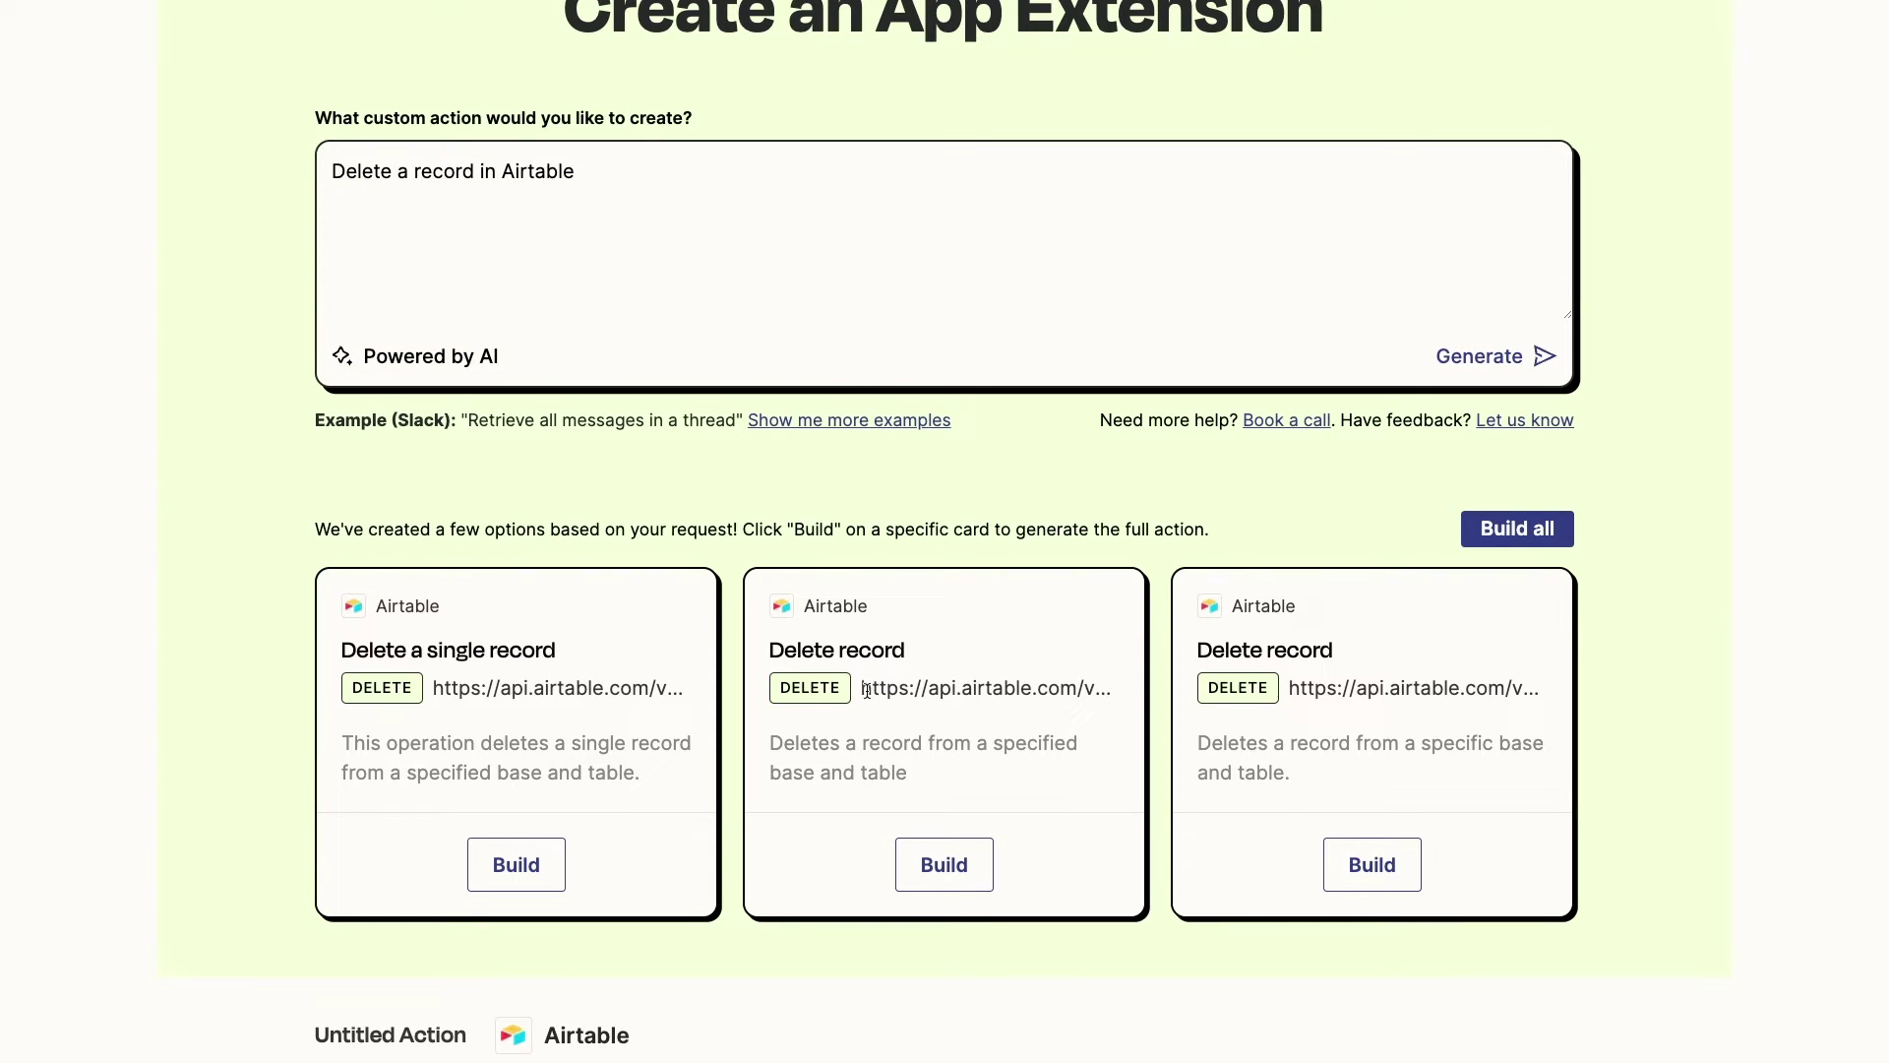
Build the second 'Delete record' suggestion and preview its DELETE request to the Airtable API
left_click_drag(862, 689, 1089, 687)
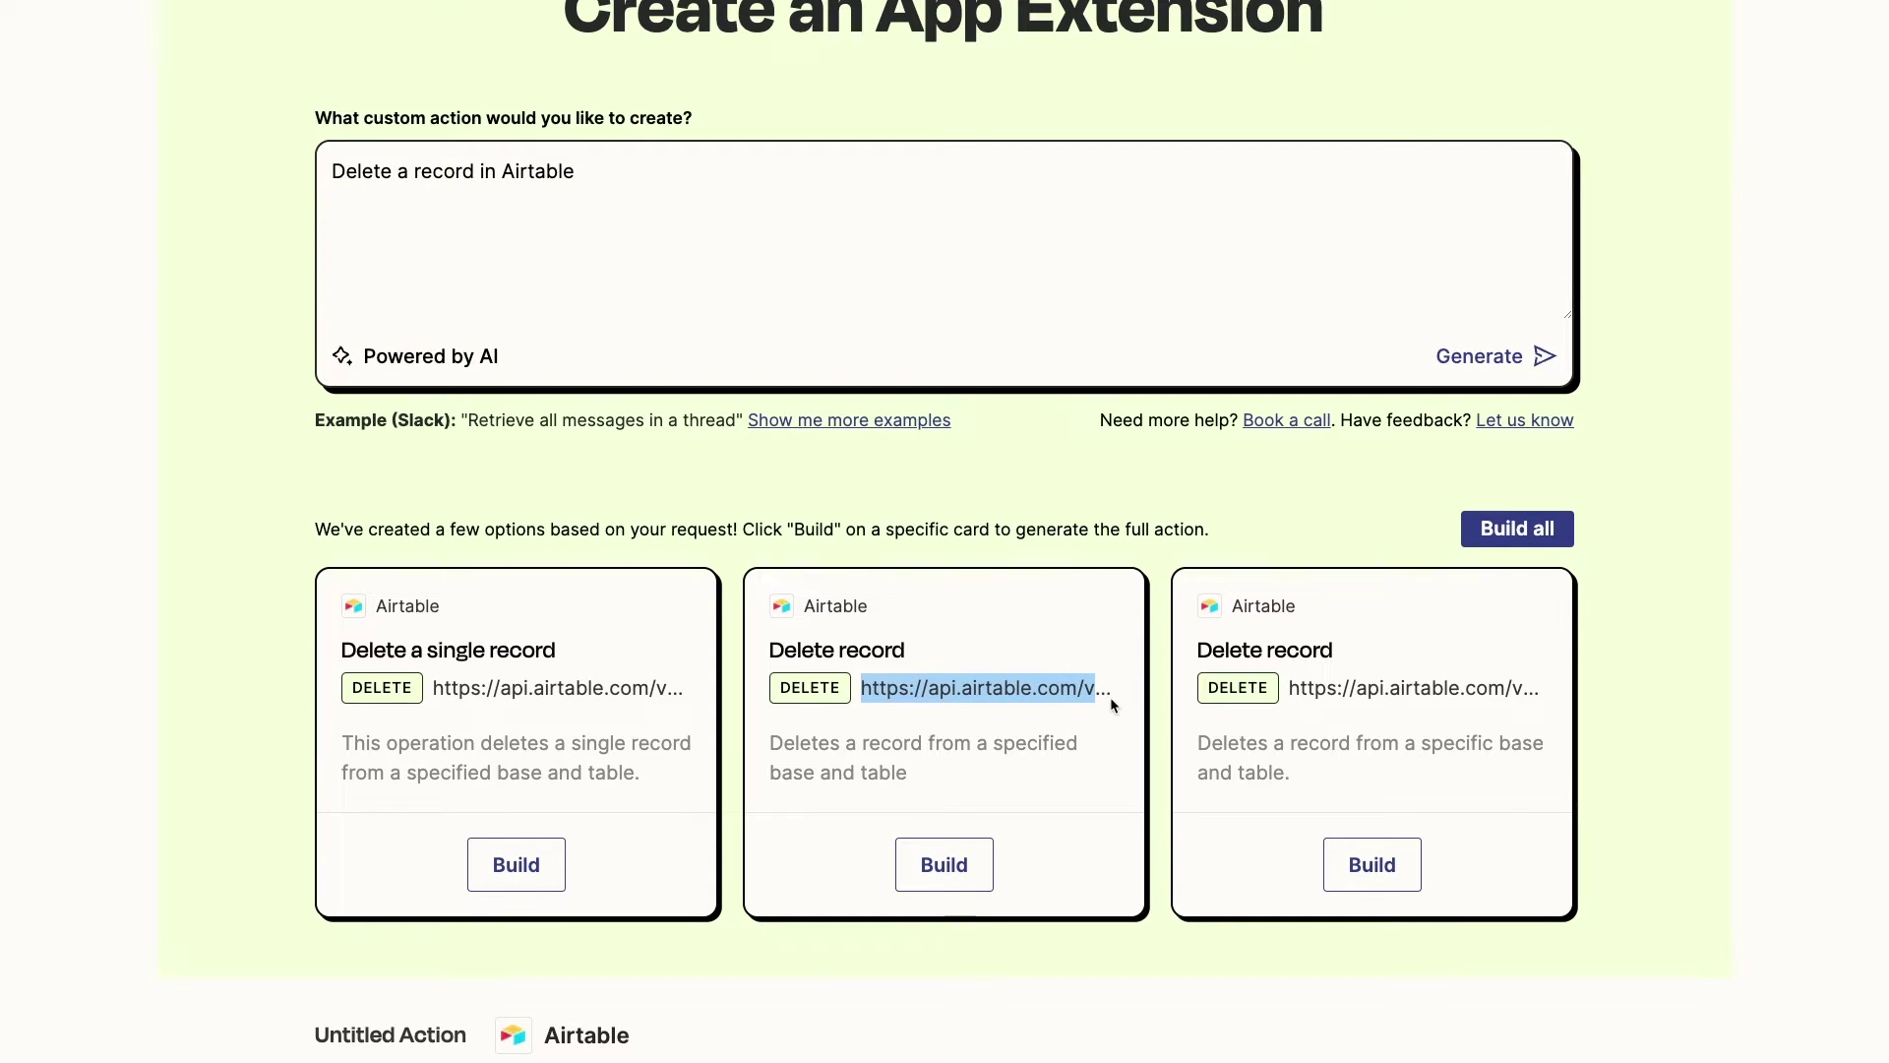
left_click(1111, 757)
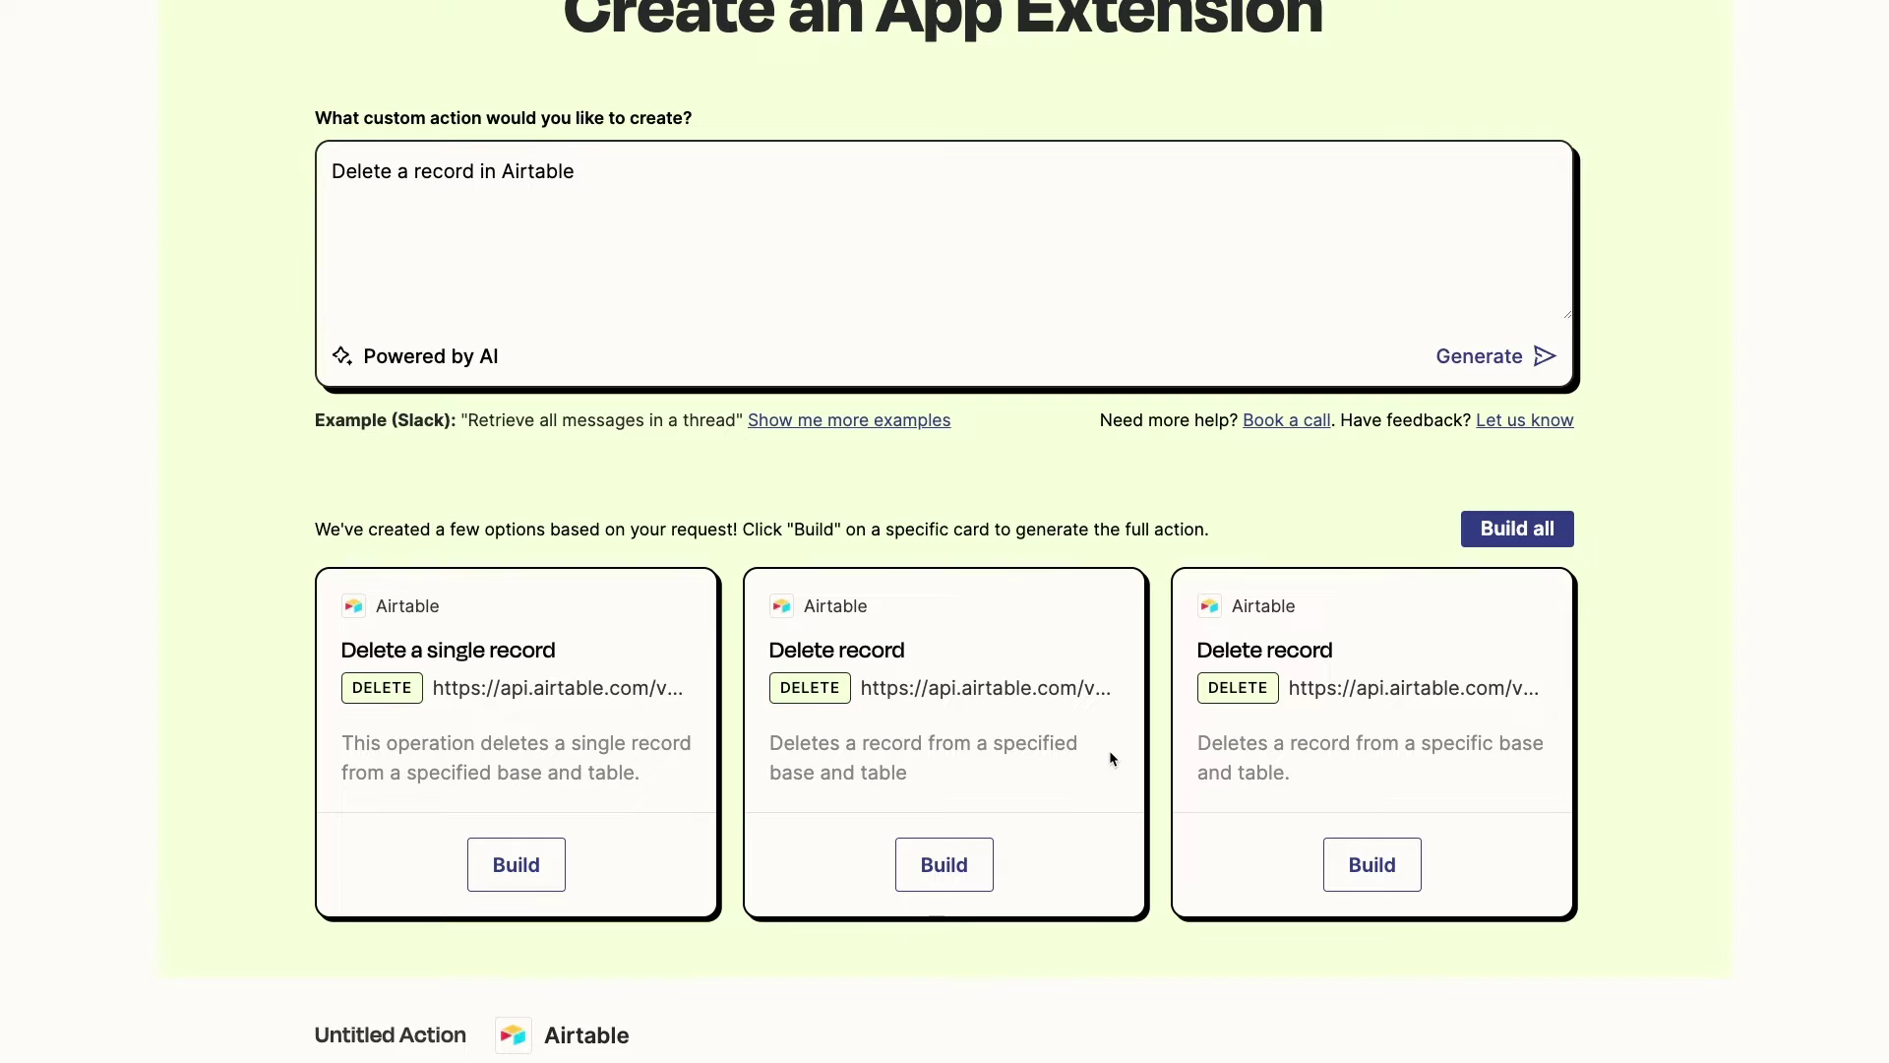
left_click(965, 874)
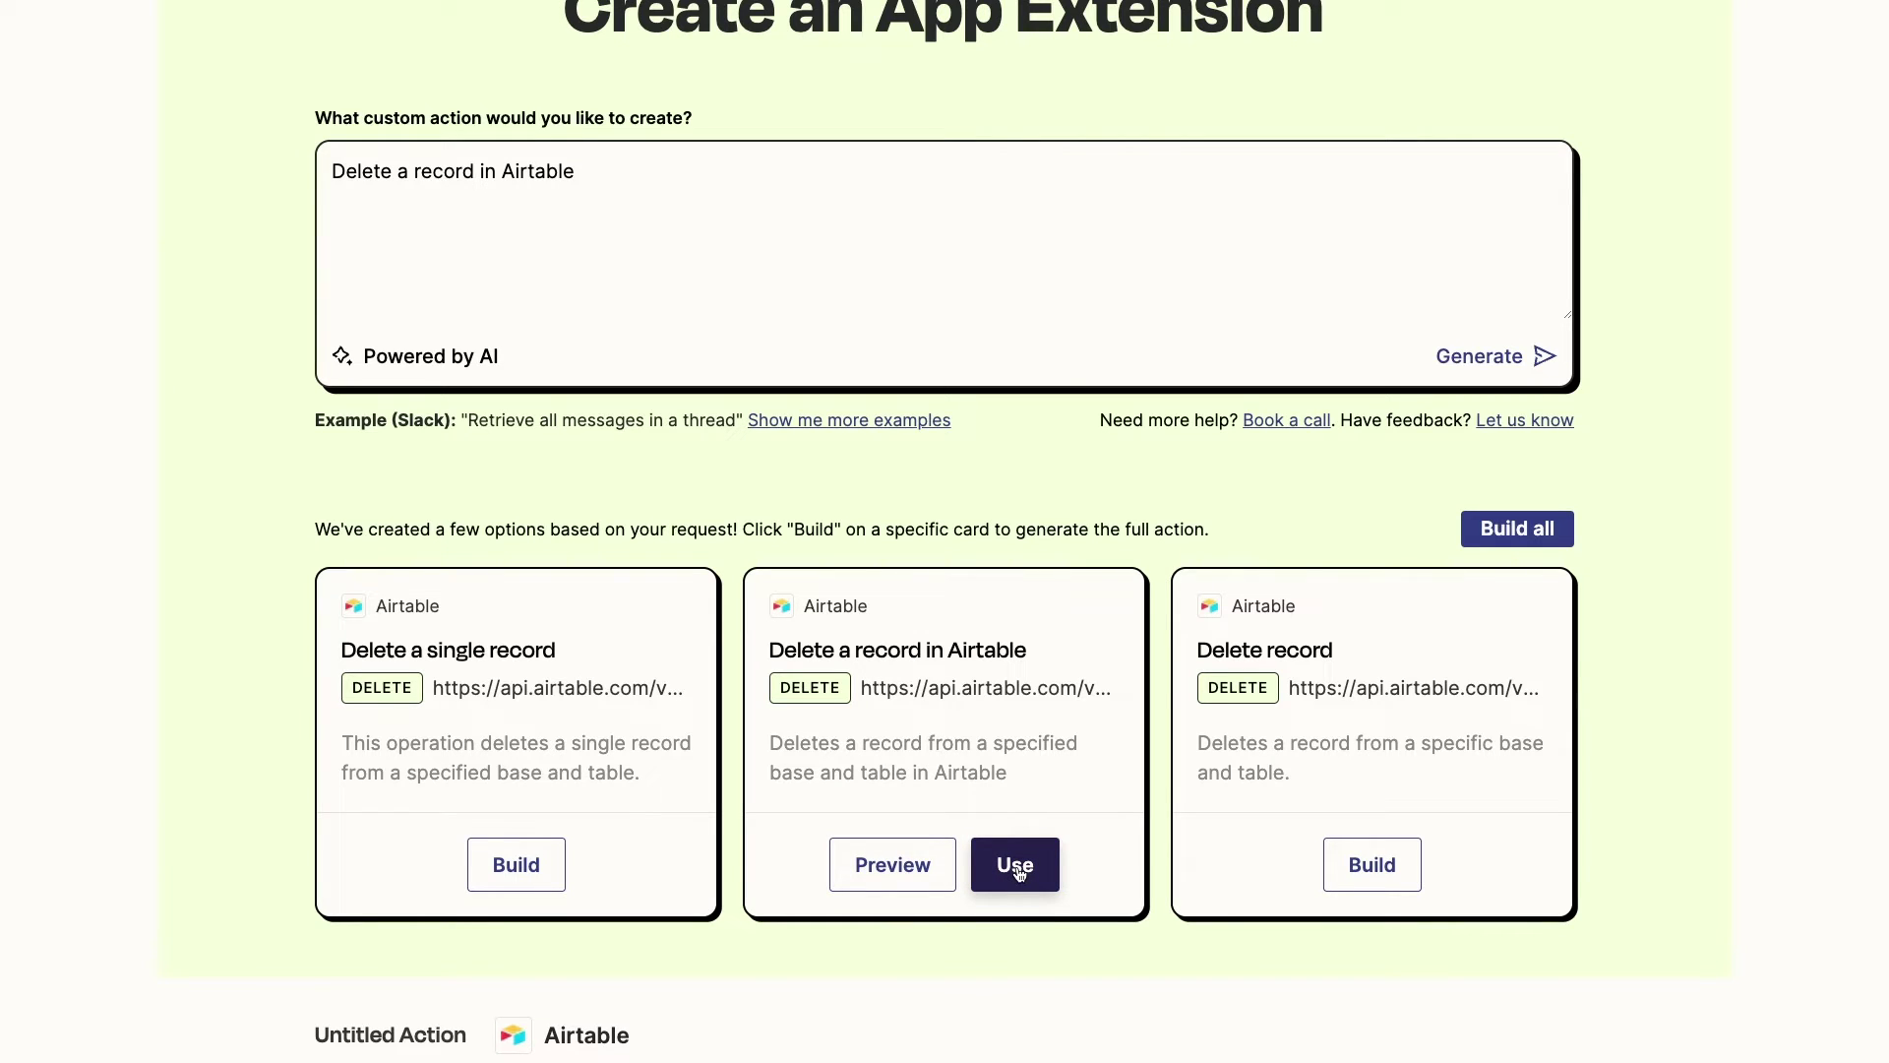
left_click(882, 888)
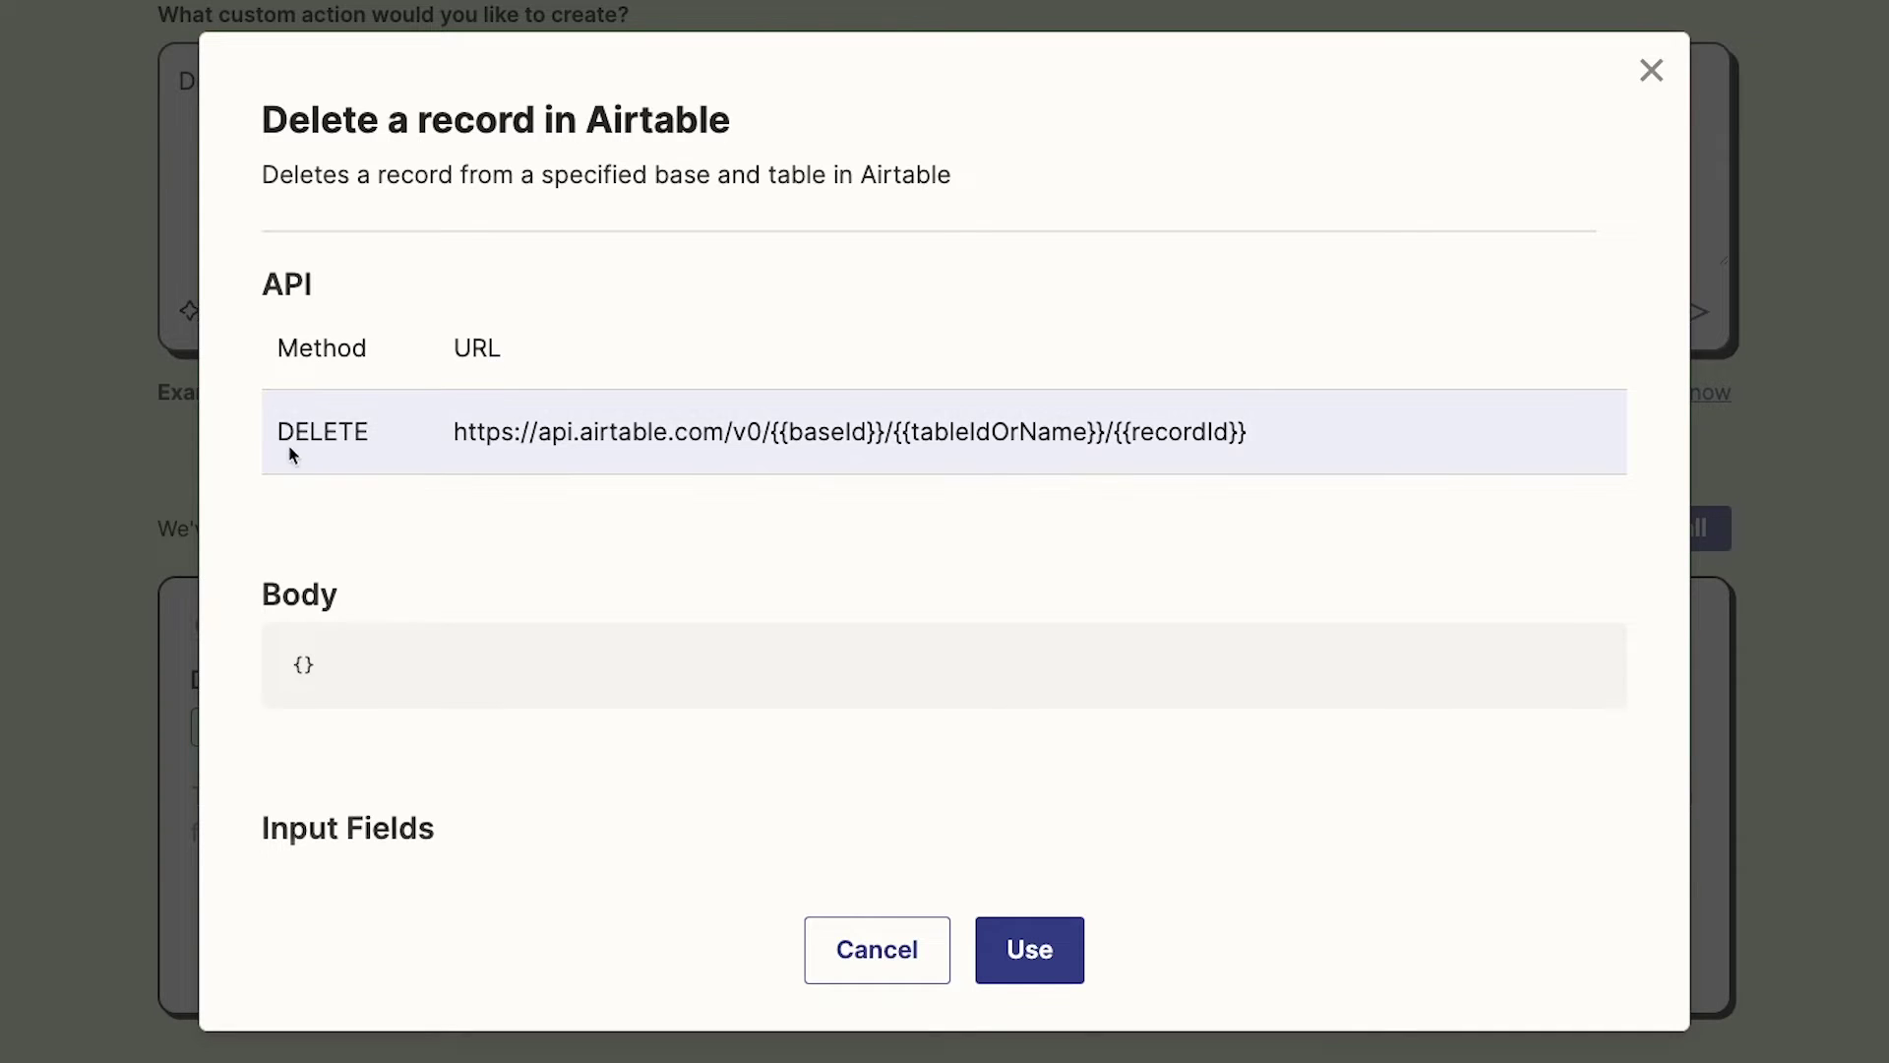
left_click_drag(276, 431, 381, 447)
left_click(409, 494)
left_click_drag(772, 437, 883, 437)
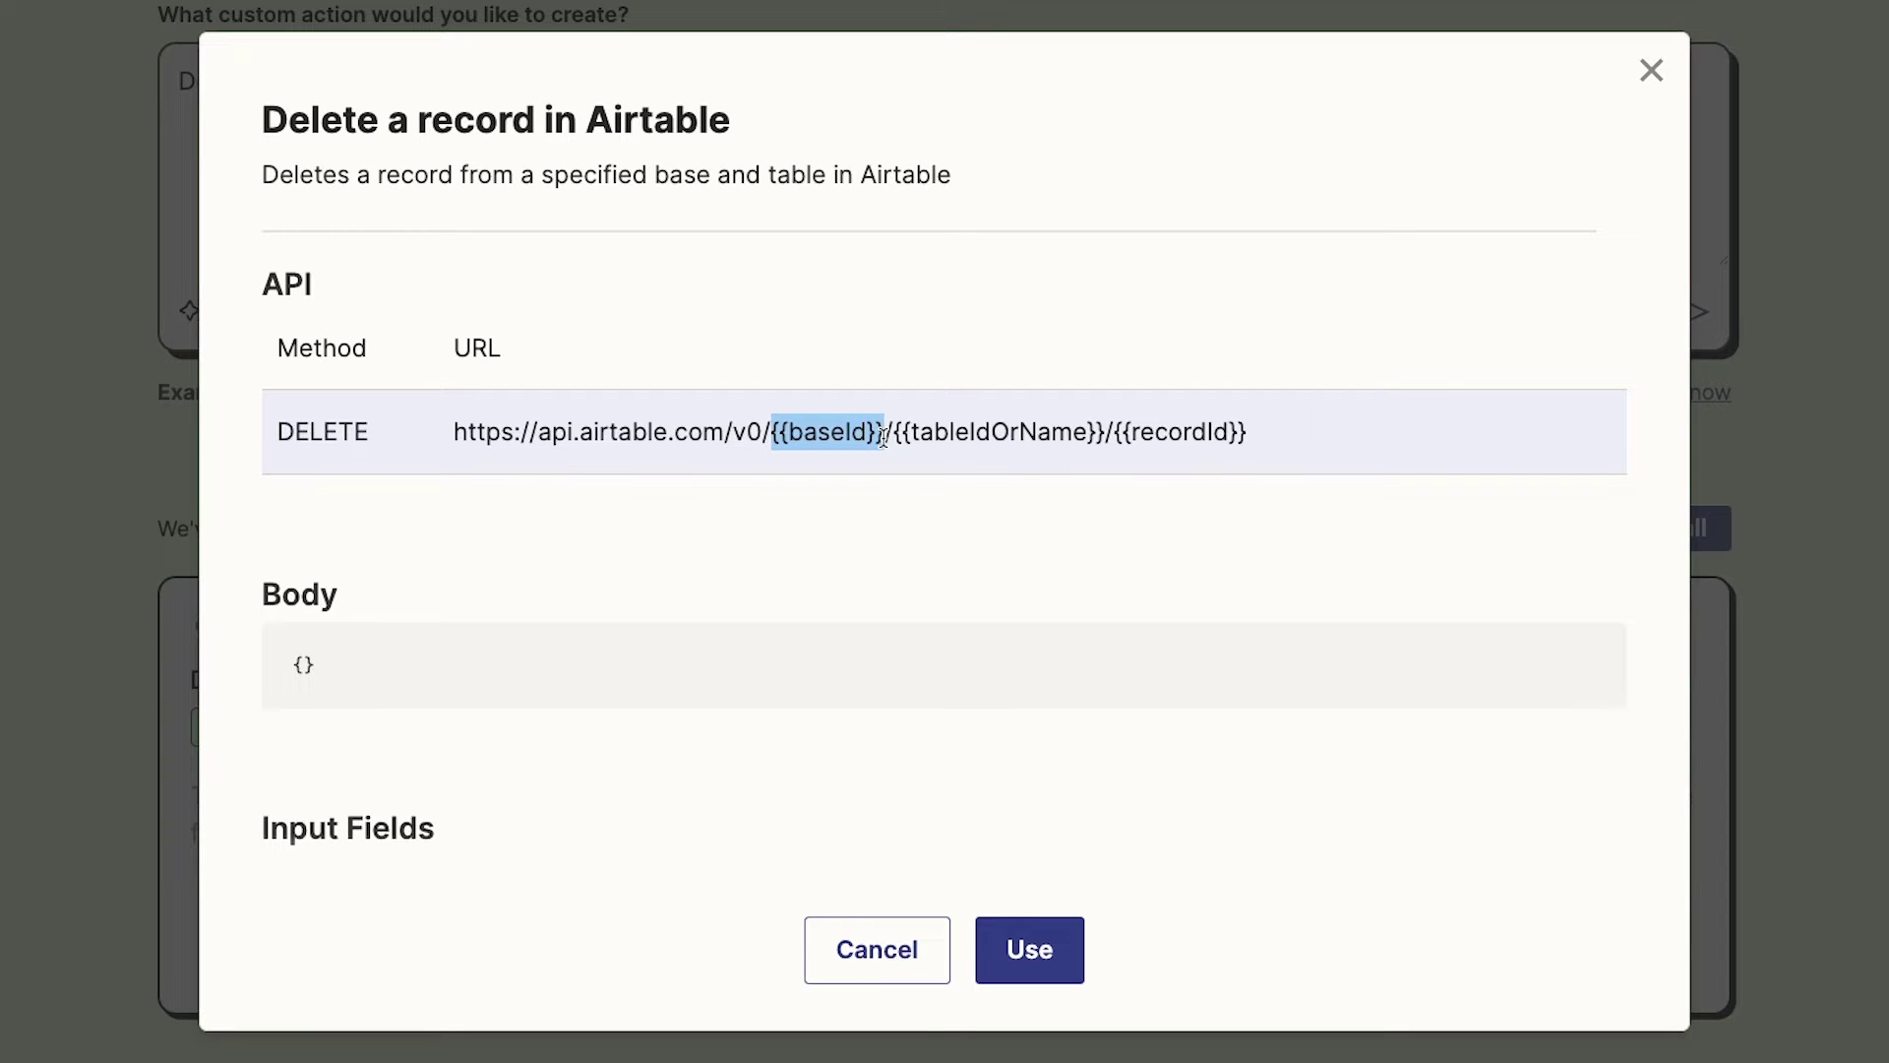
left_click_drag(1112, 438, 1277, 442)
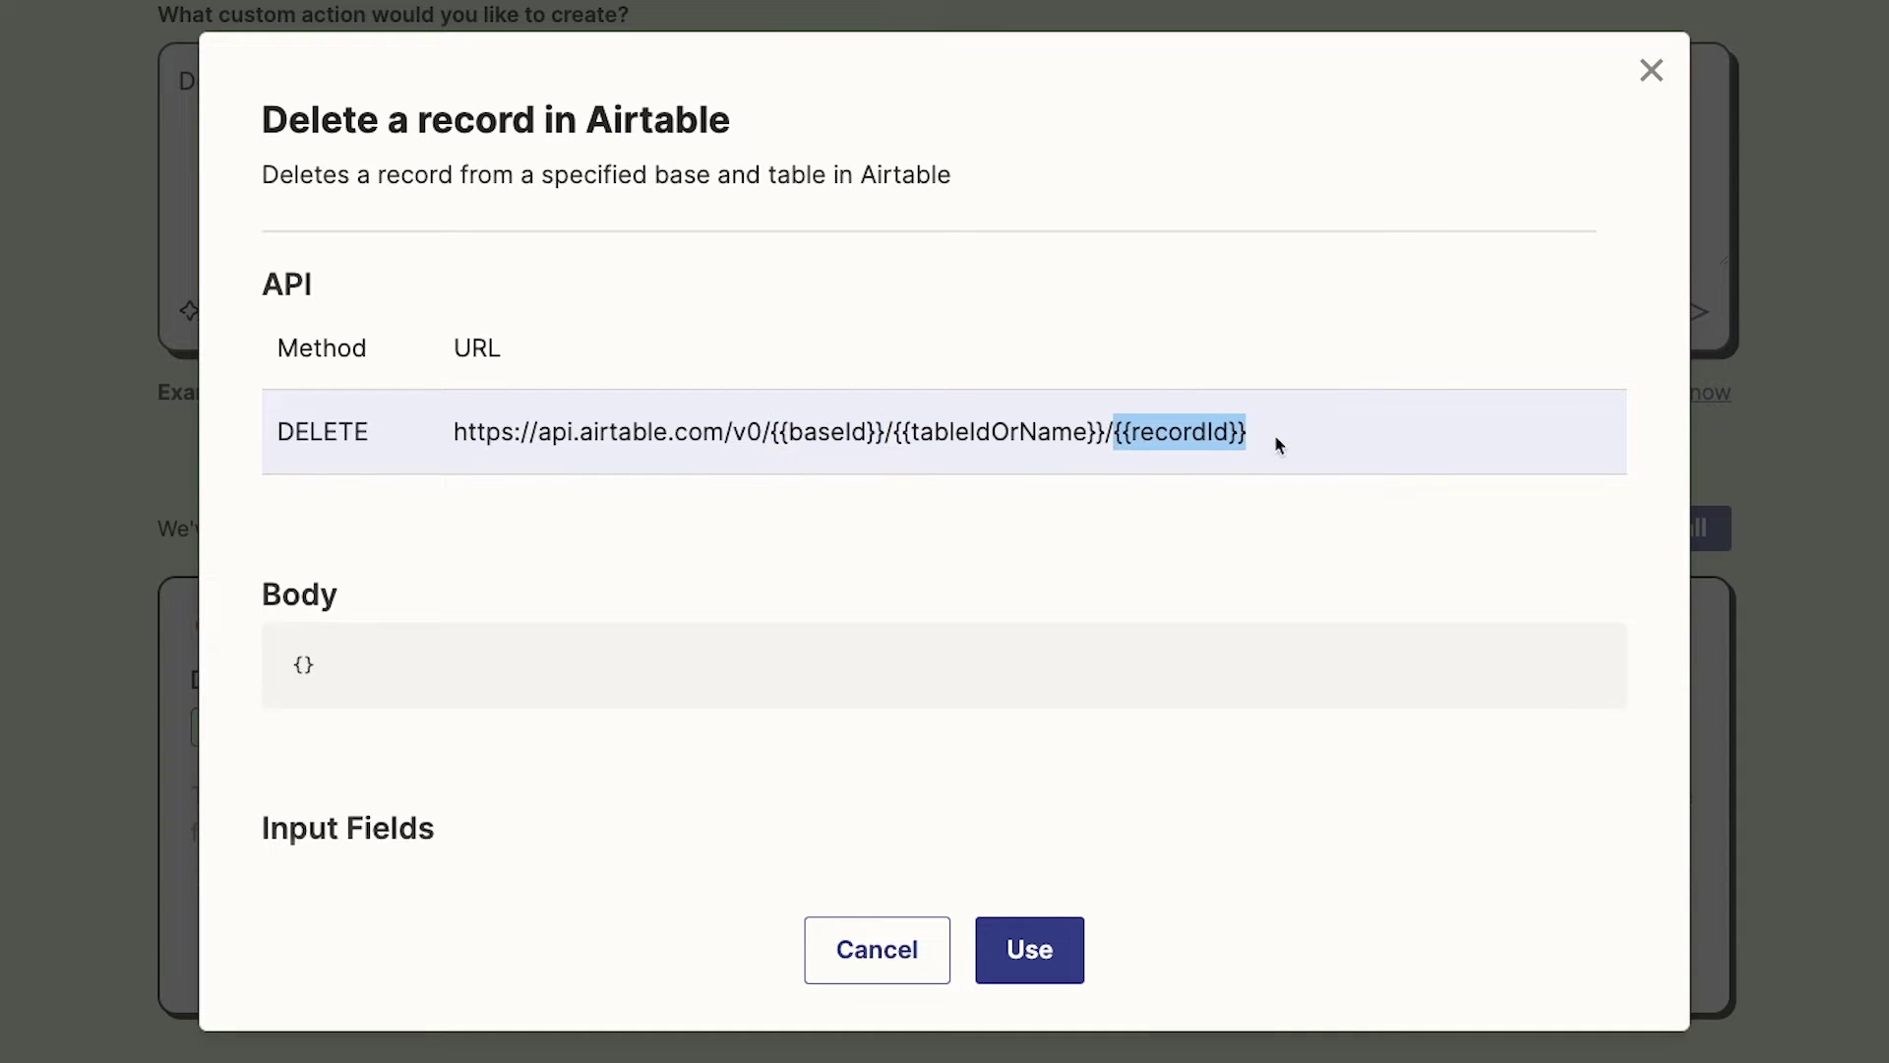
left_click(1255, 506)
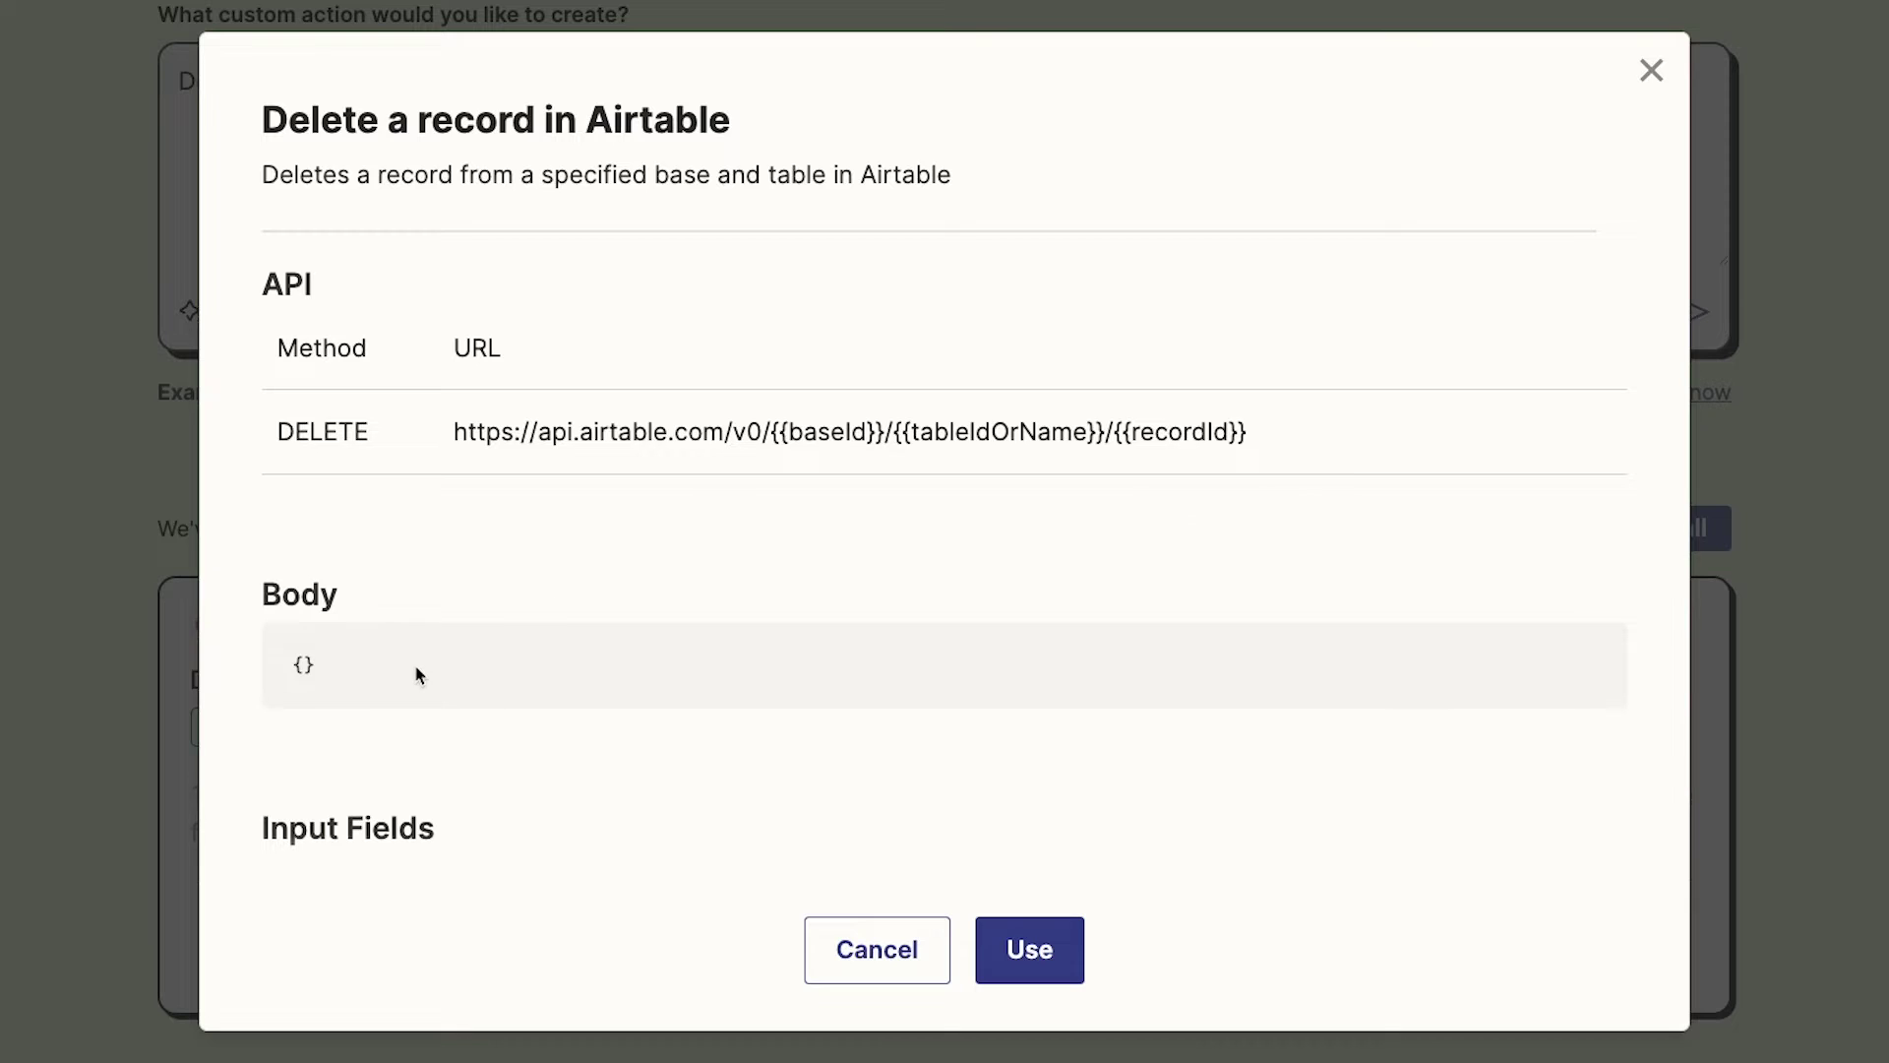
scroll(415, 673, "down", 1)
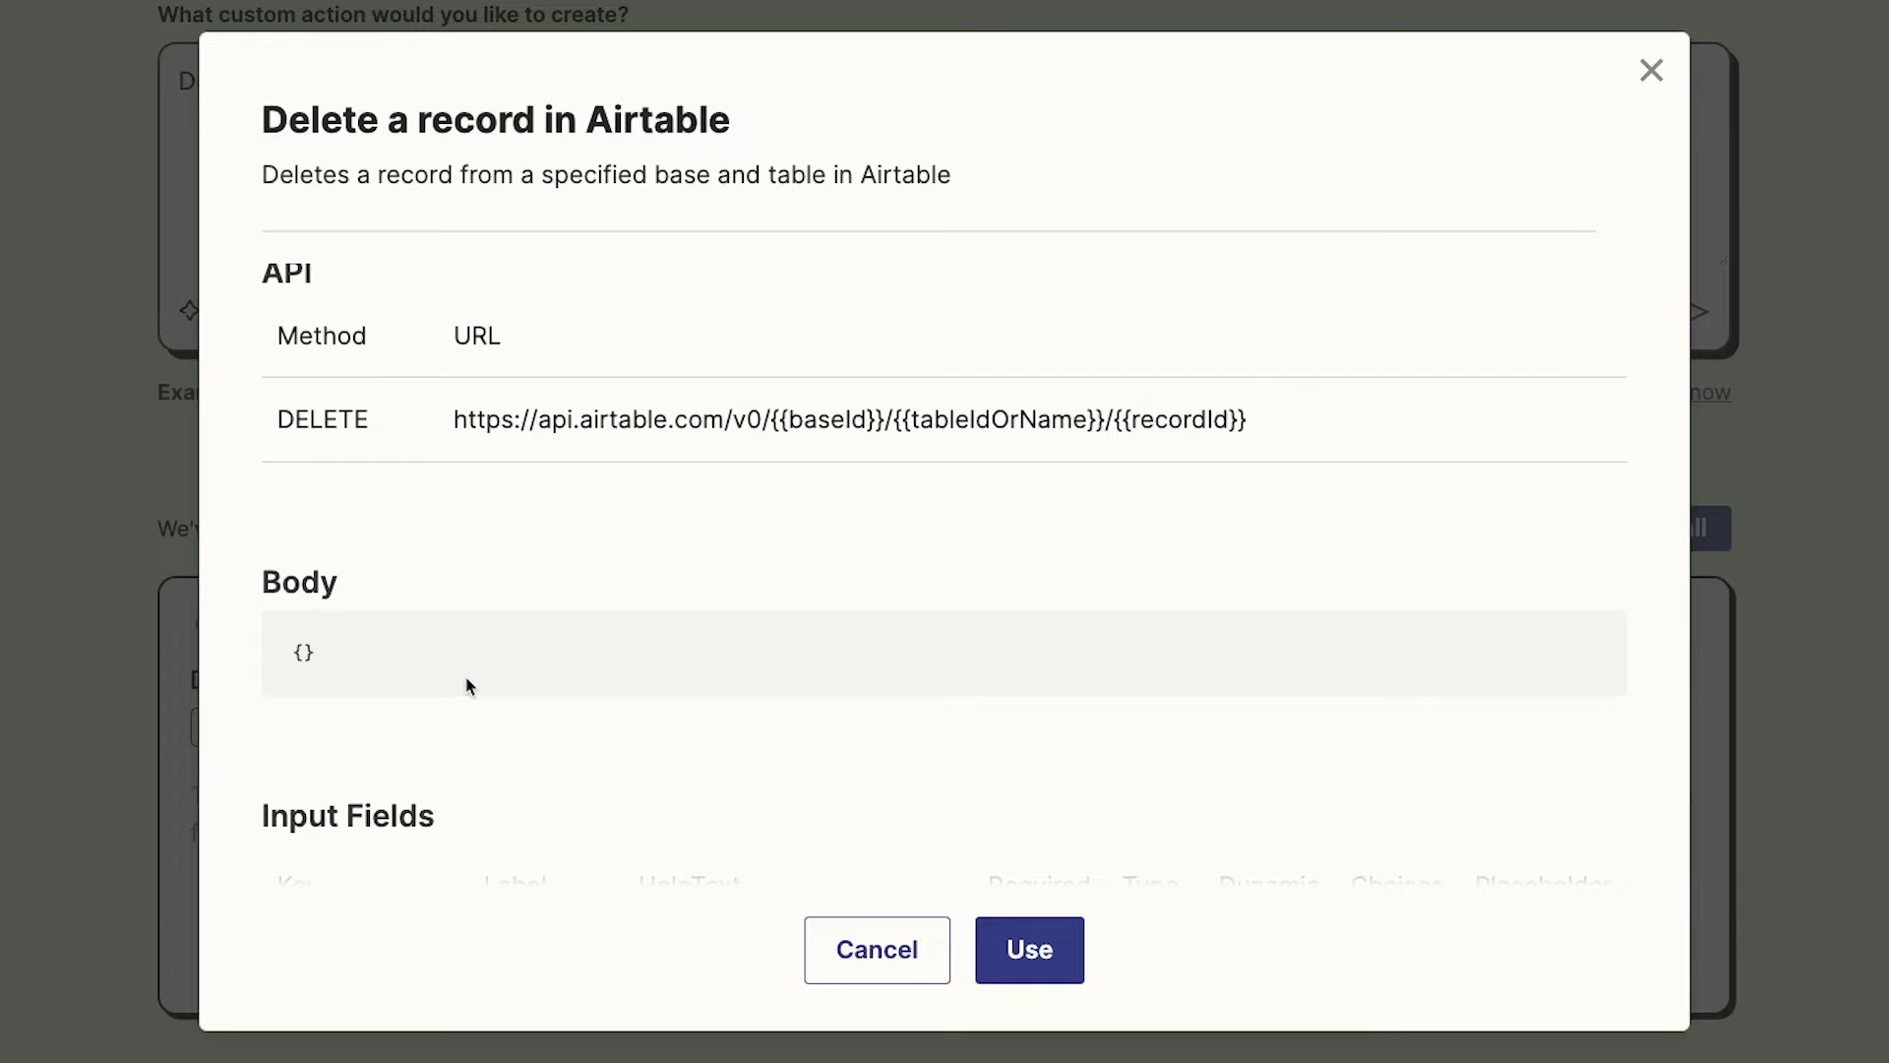
scroll(468, 684, "down", 1)
scroll(468, 683, "up", 1)
scroll(384, 686, "down", 5)
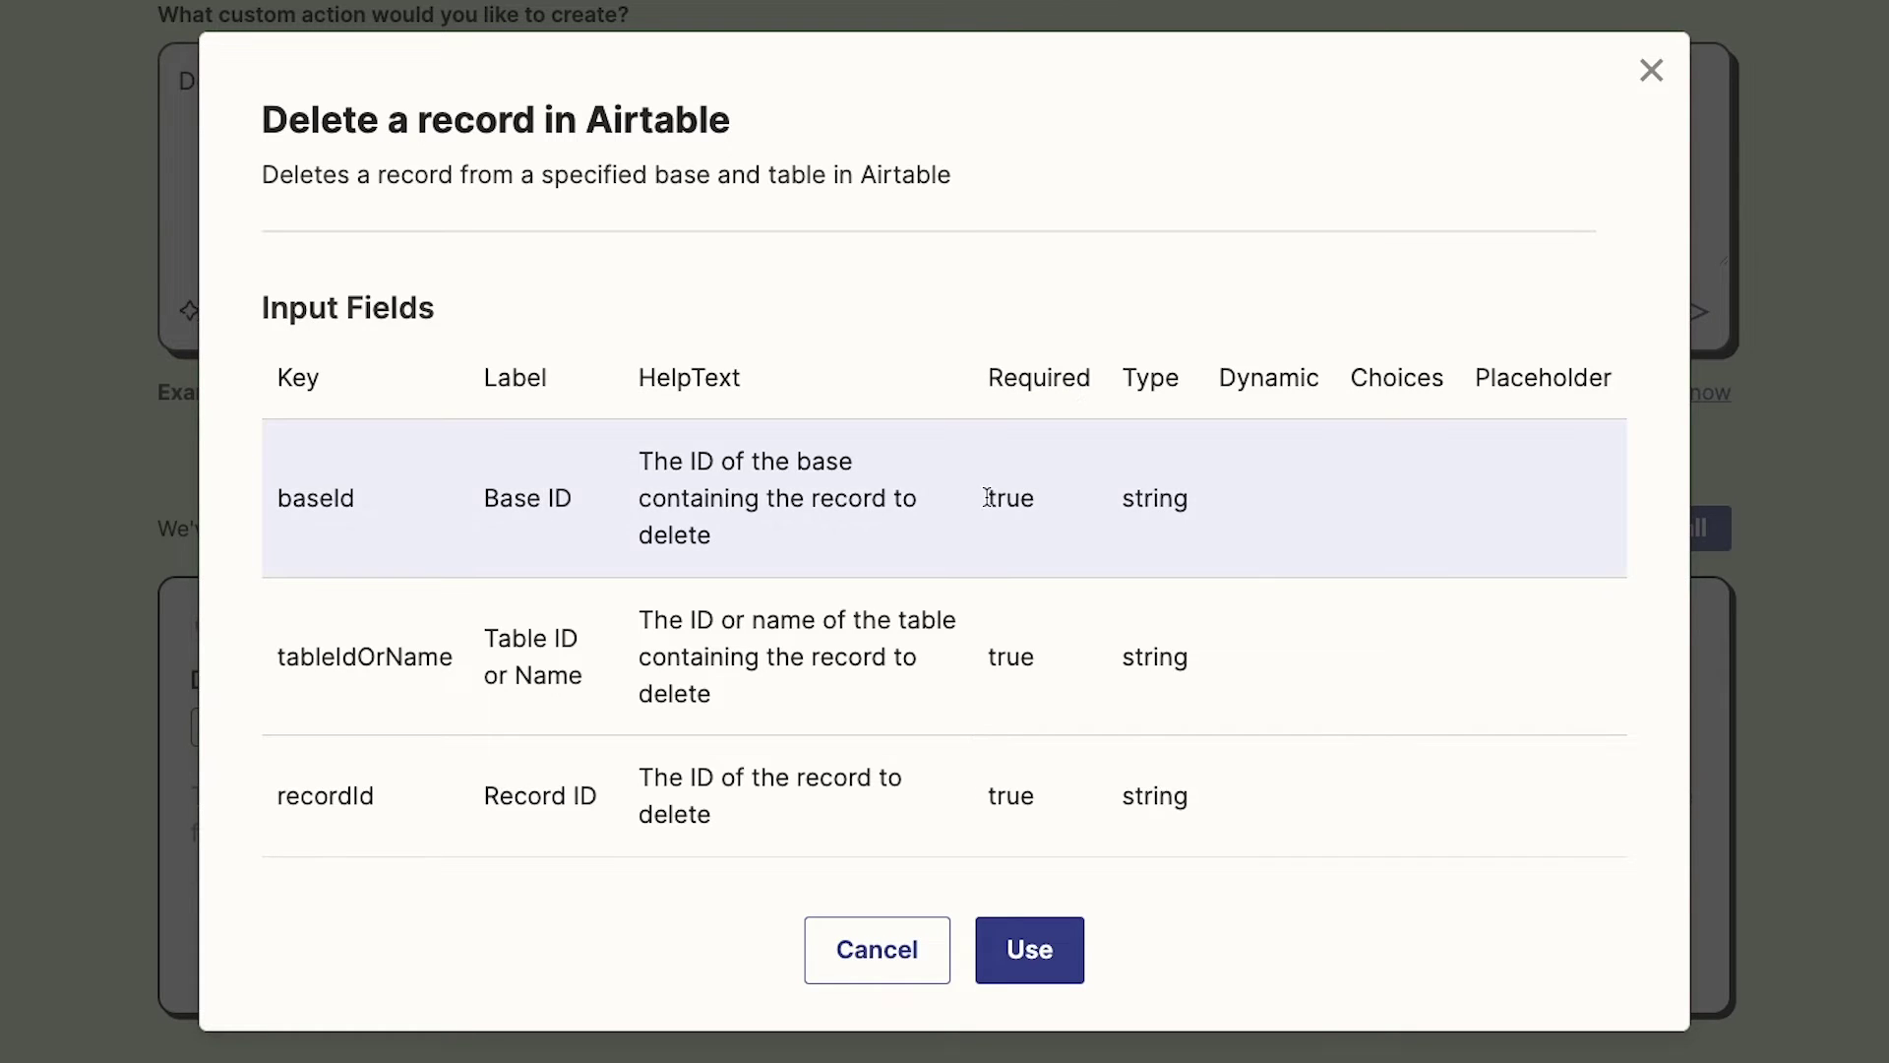
Review the preview's Input Fields: Base ID, Table ID or Name, and Record ID, all required strings
left_click_drag(987, 497, 1048, 505)
left_click(1056, 531)
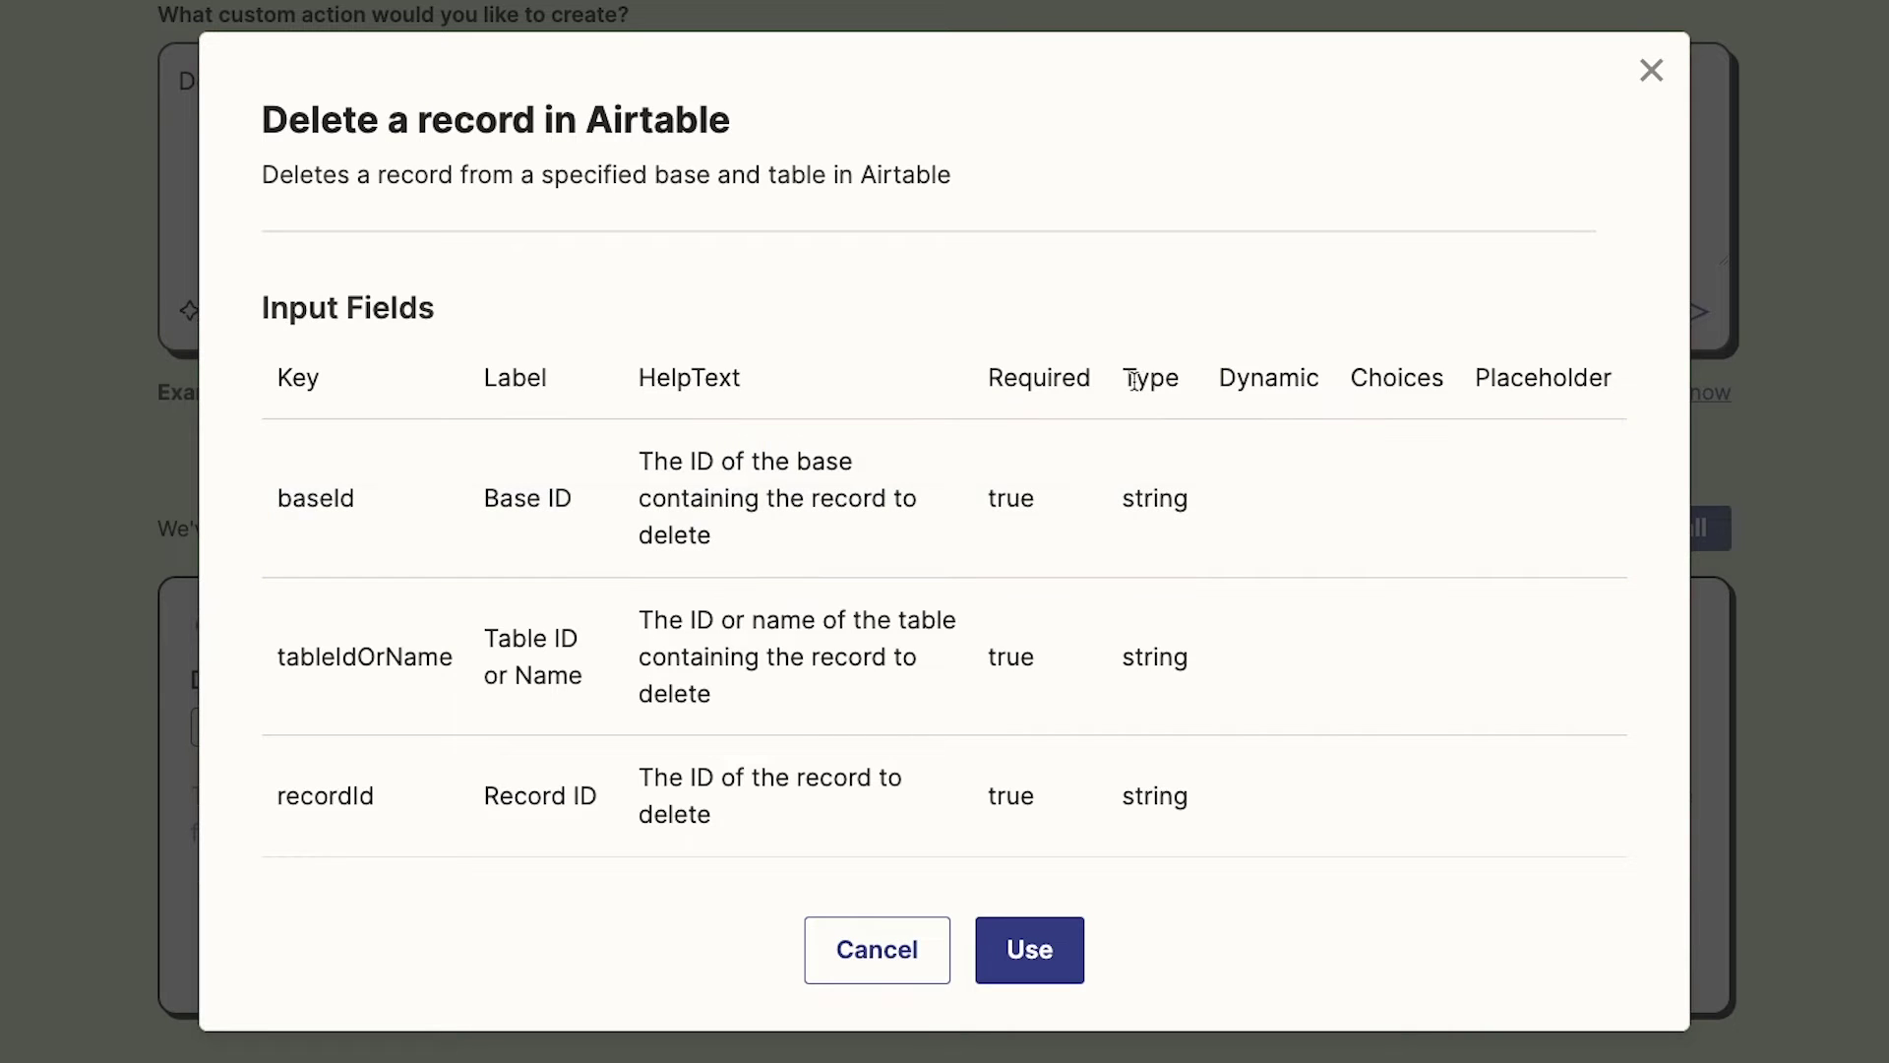
left_click_drag(1122, 378, 1190, 379)
left_click(1201, 423)
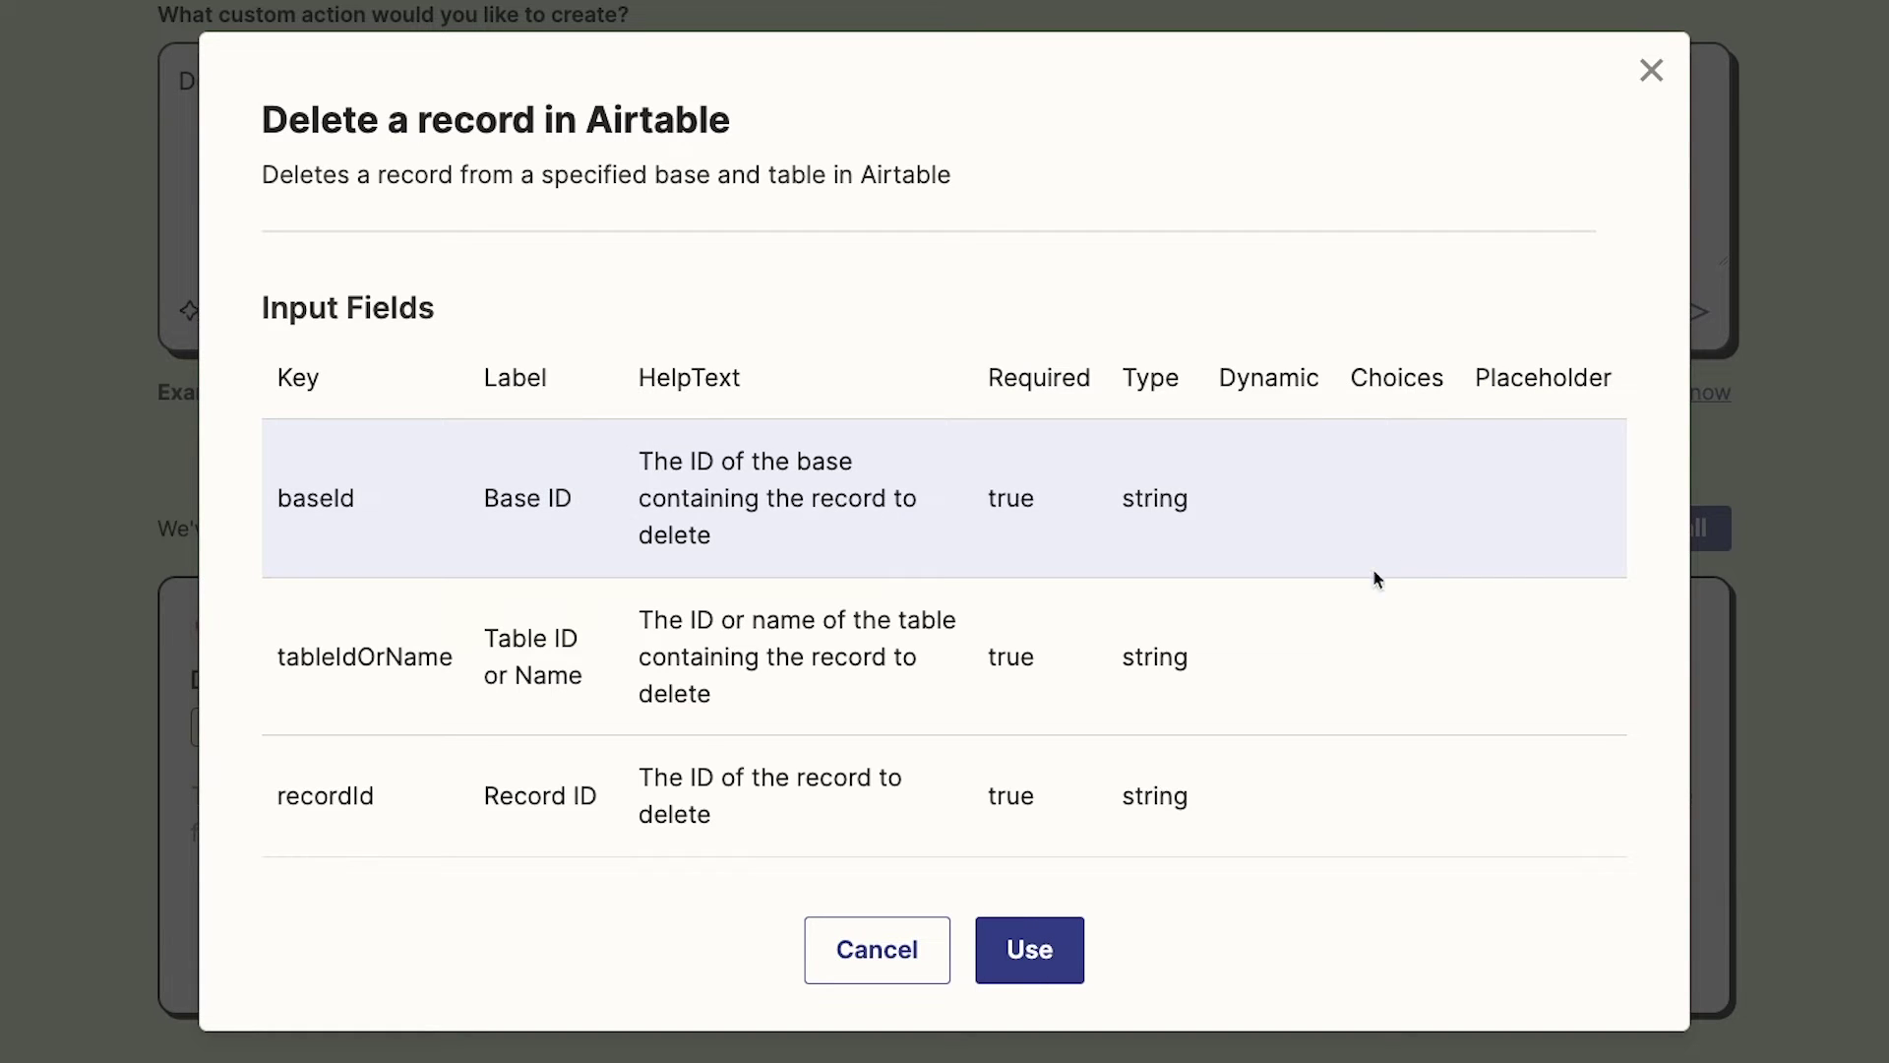
scroll(1061, 702, "up", 5)
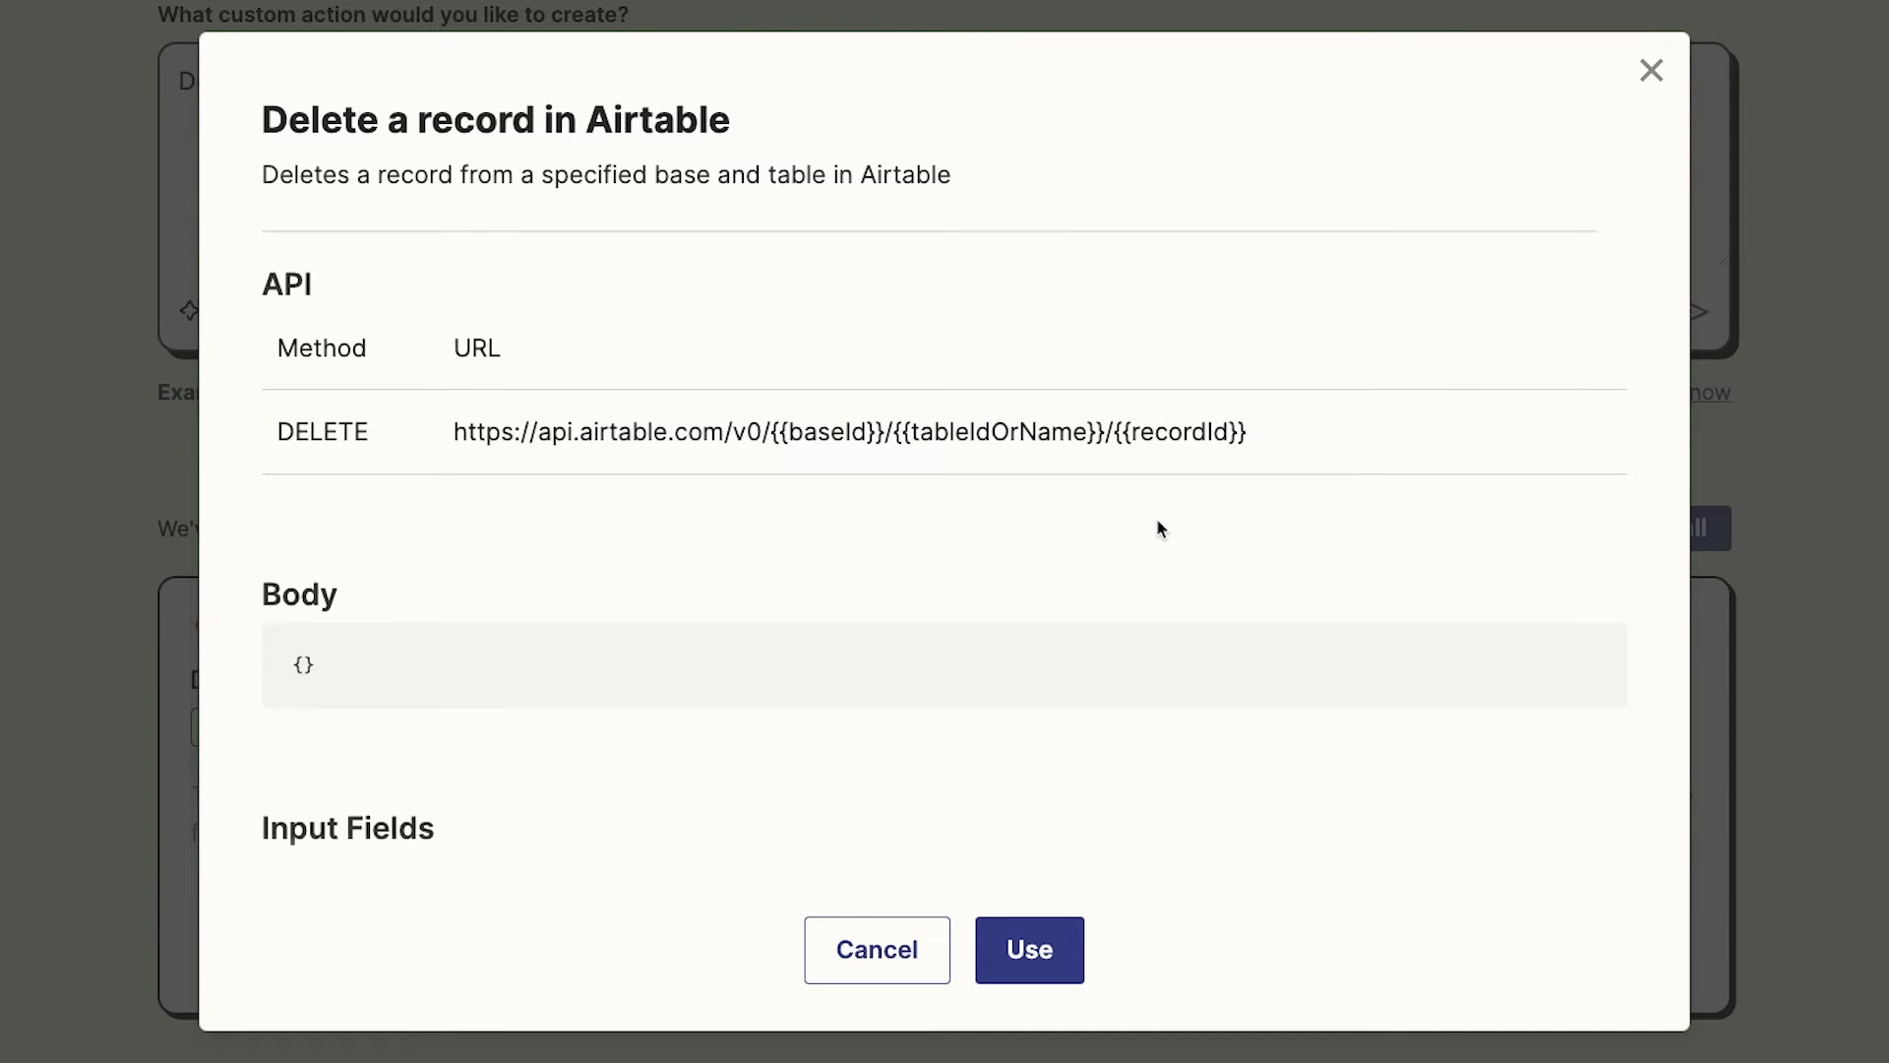
scroll(1158, 529, "down", 5)
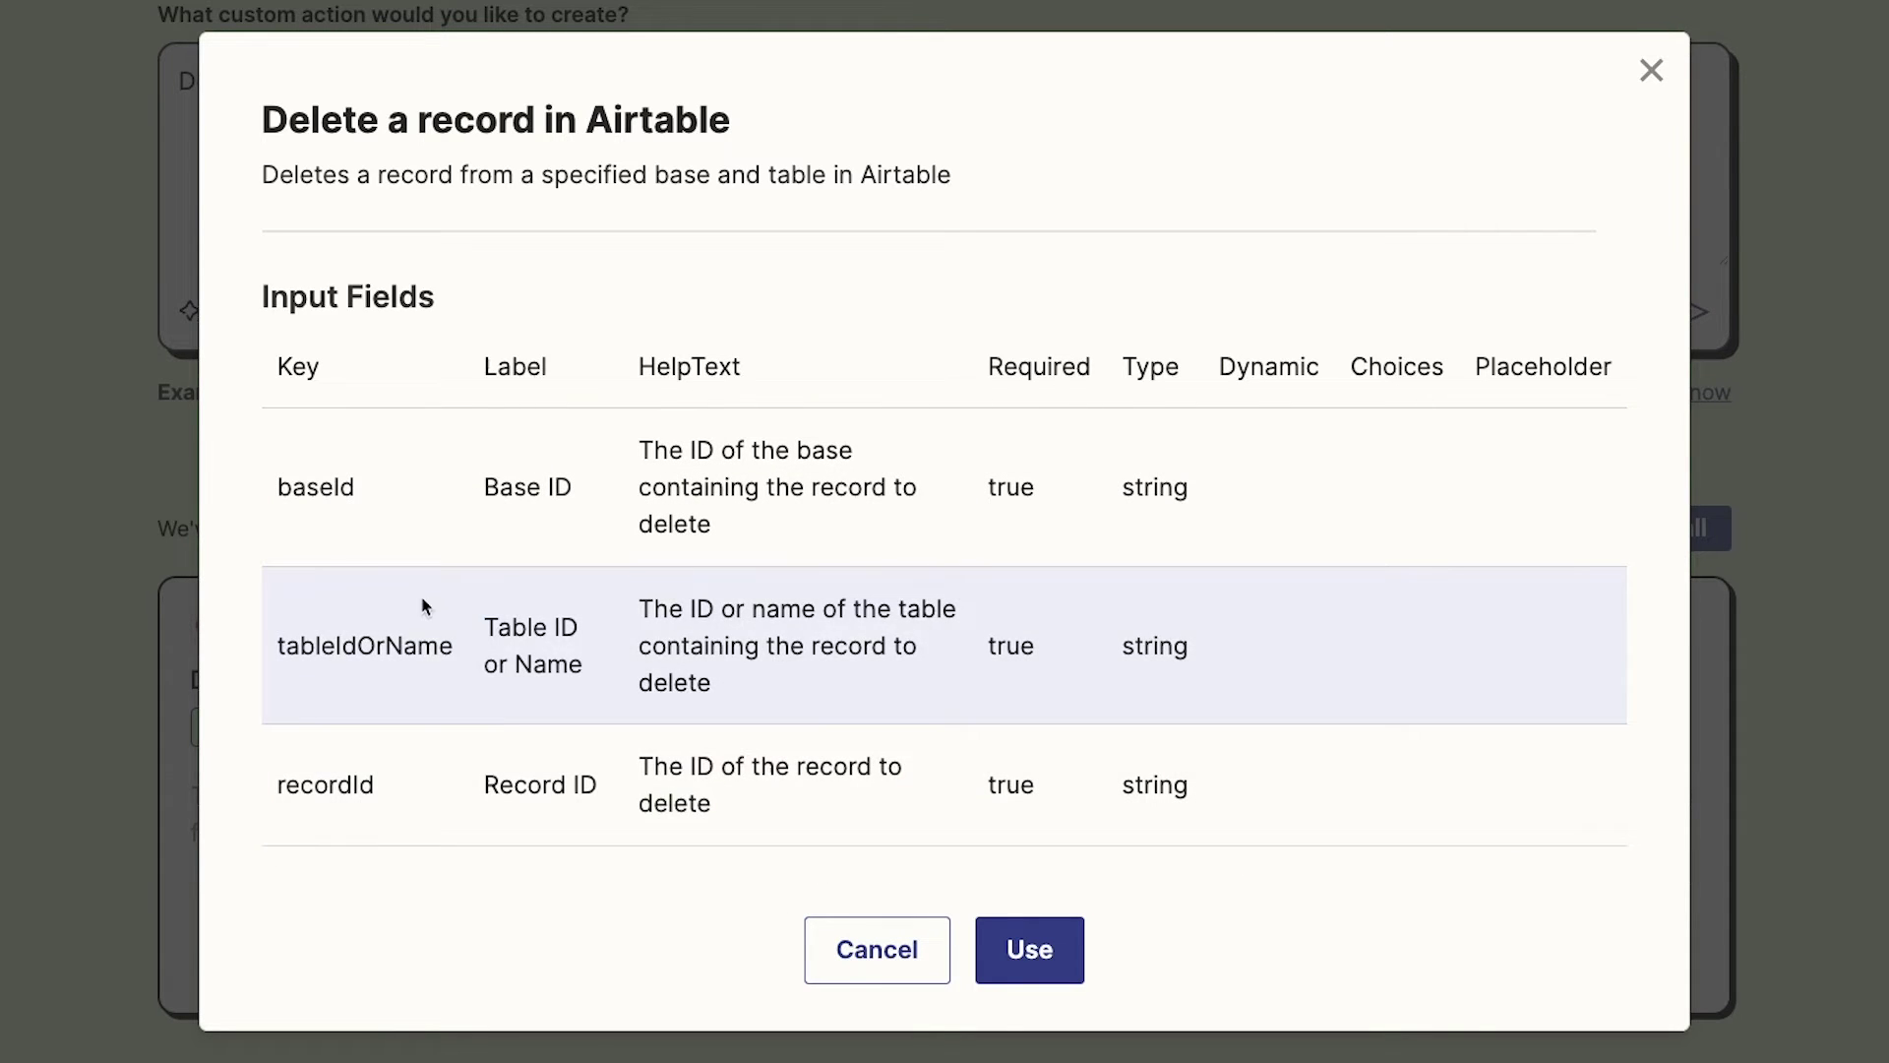
scroll(425, 600, "up", 3)
scroll(426, 606, "up", 3)
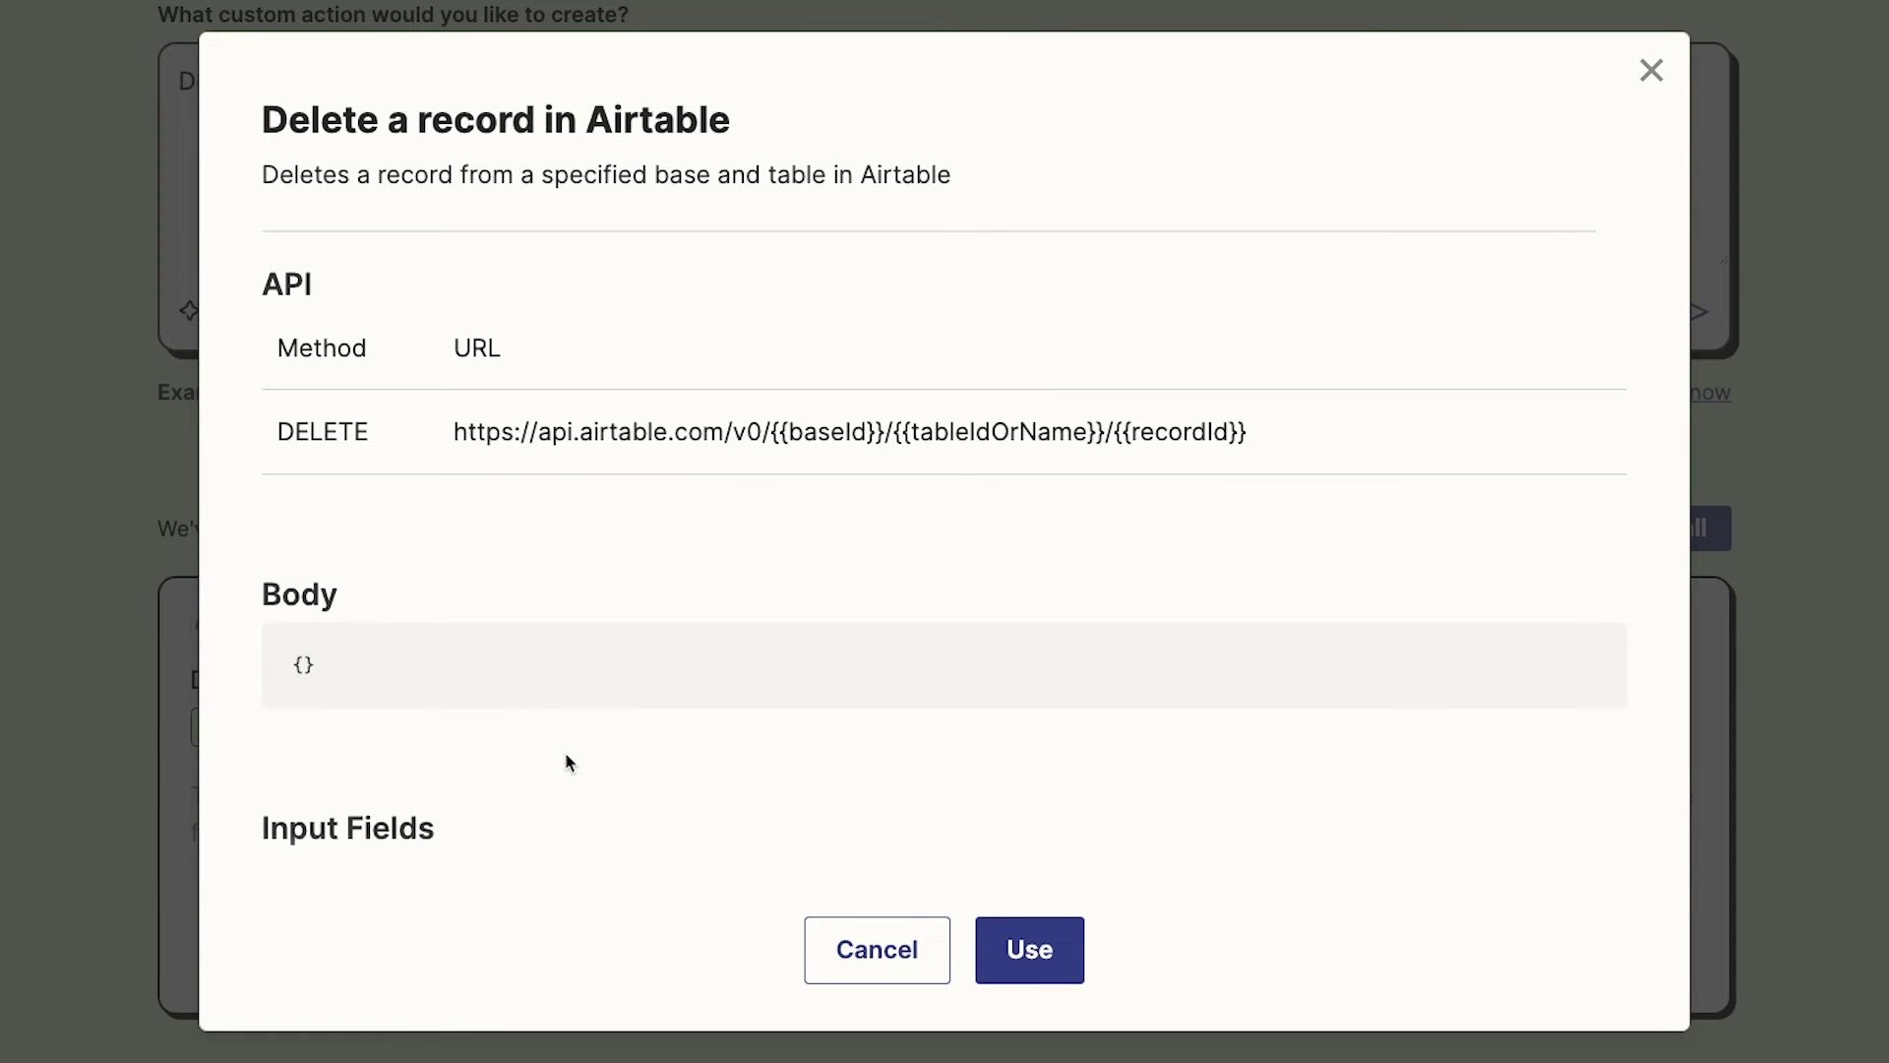
scroll(568, 762, "down", 5)
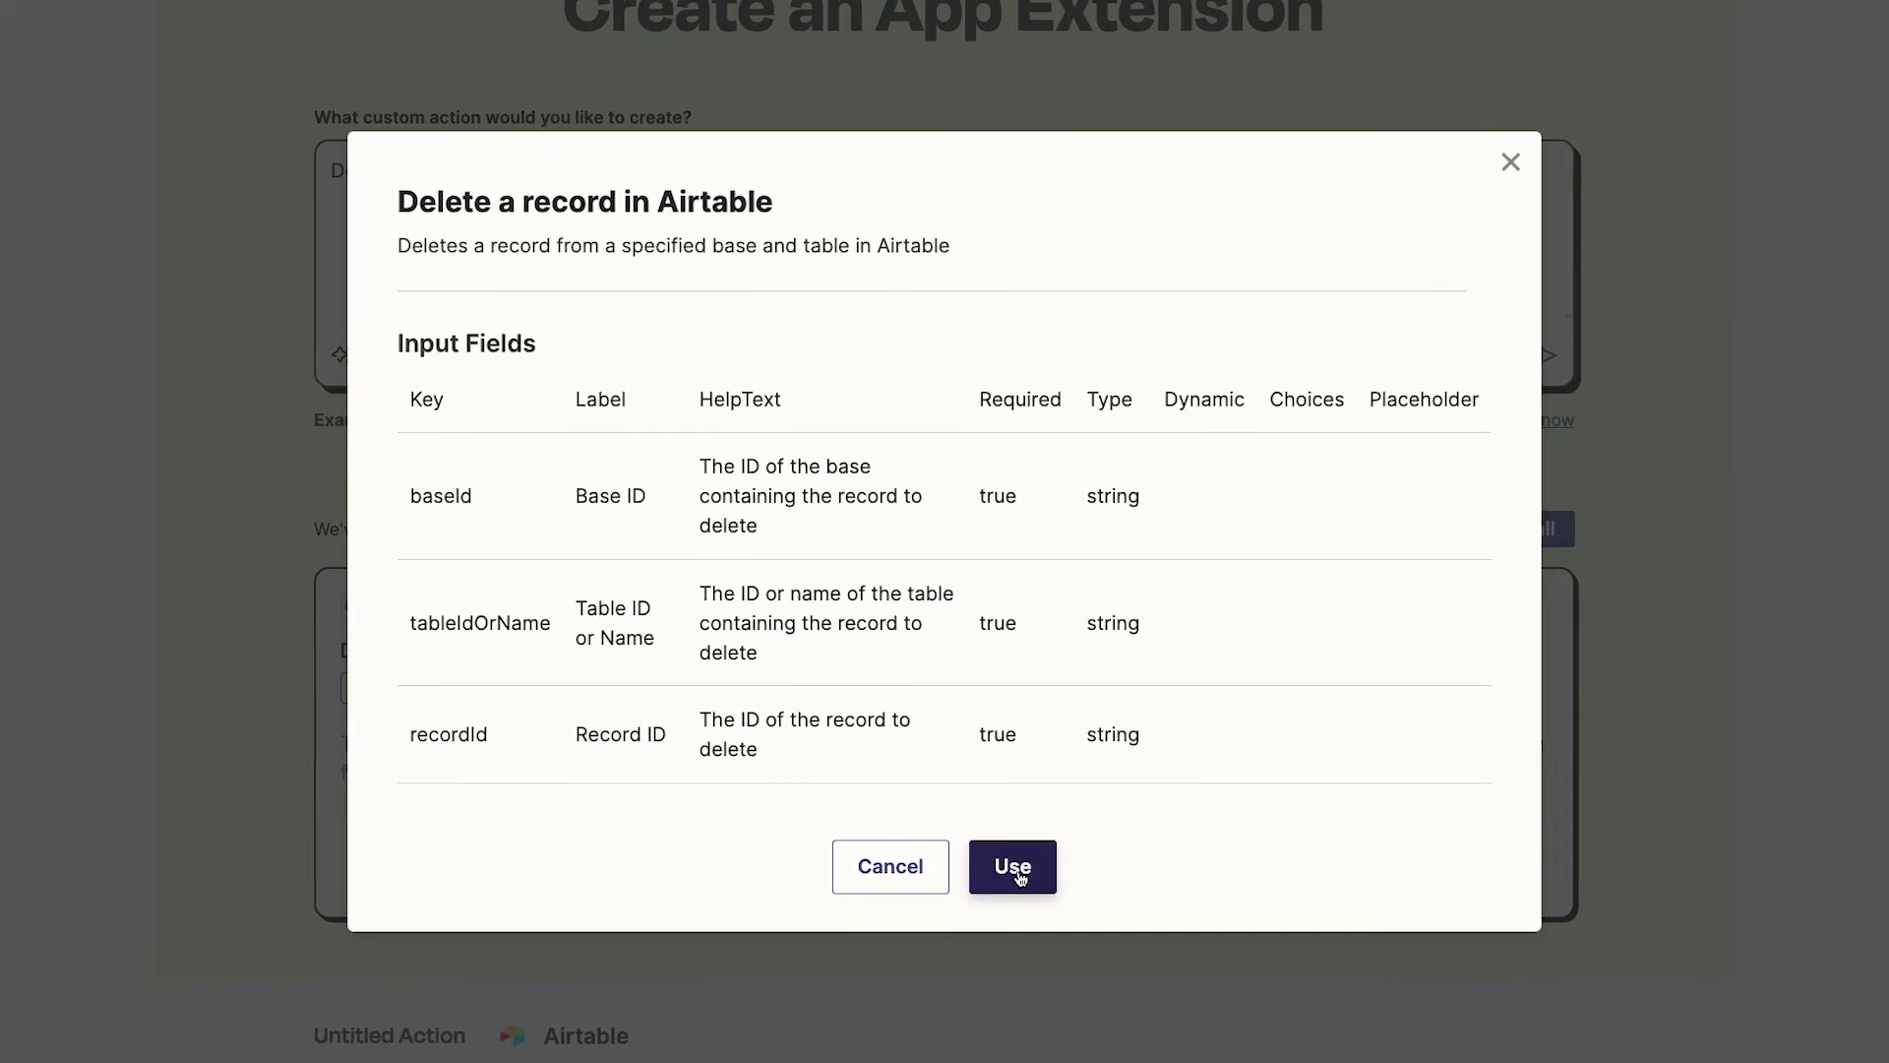
Apply the generated Delete a record in Airtable action and look over its API Request page
left_click(1024, 923)
scroll(1017, 870, "down", 1)
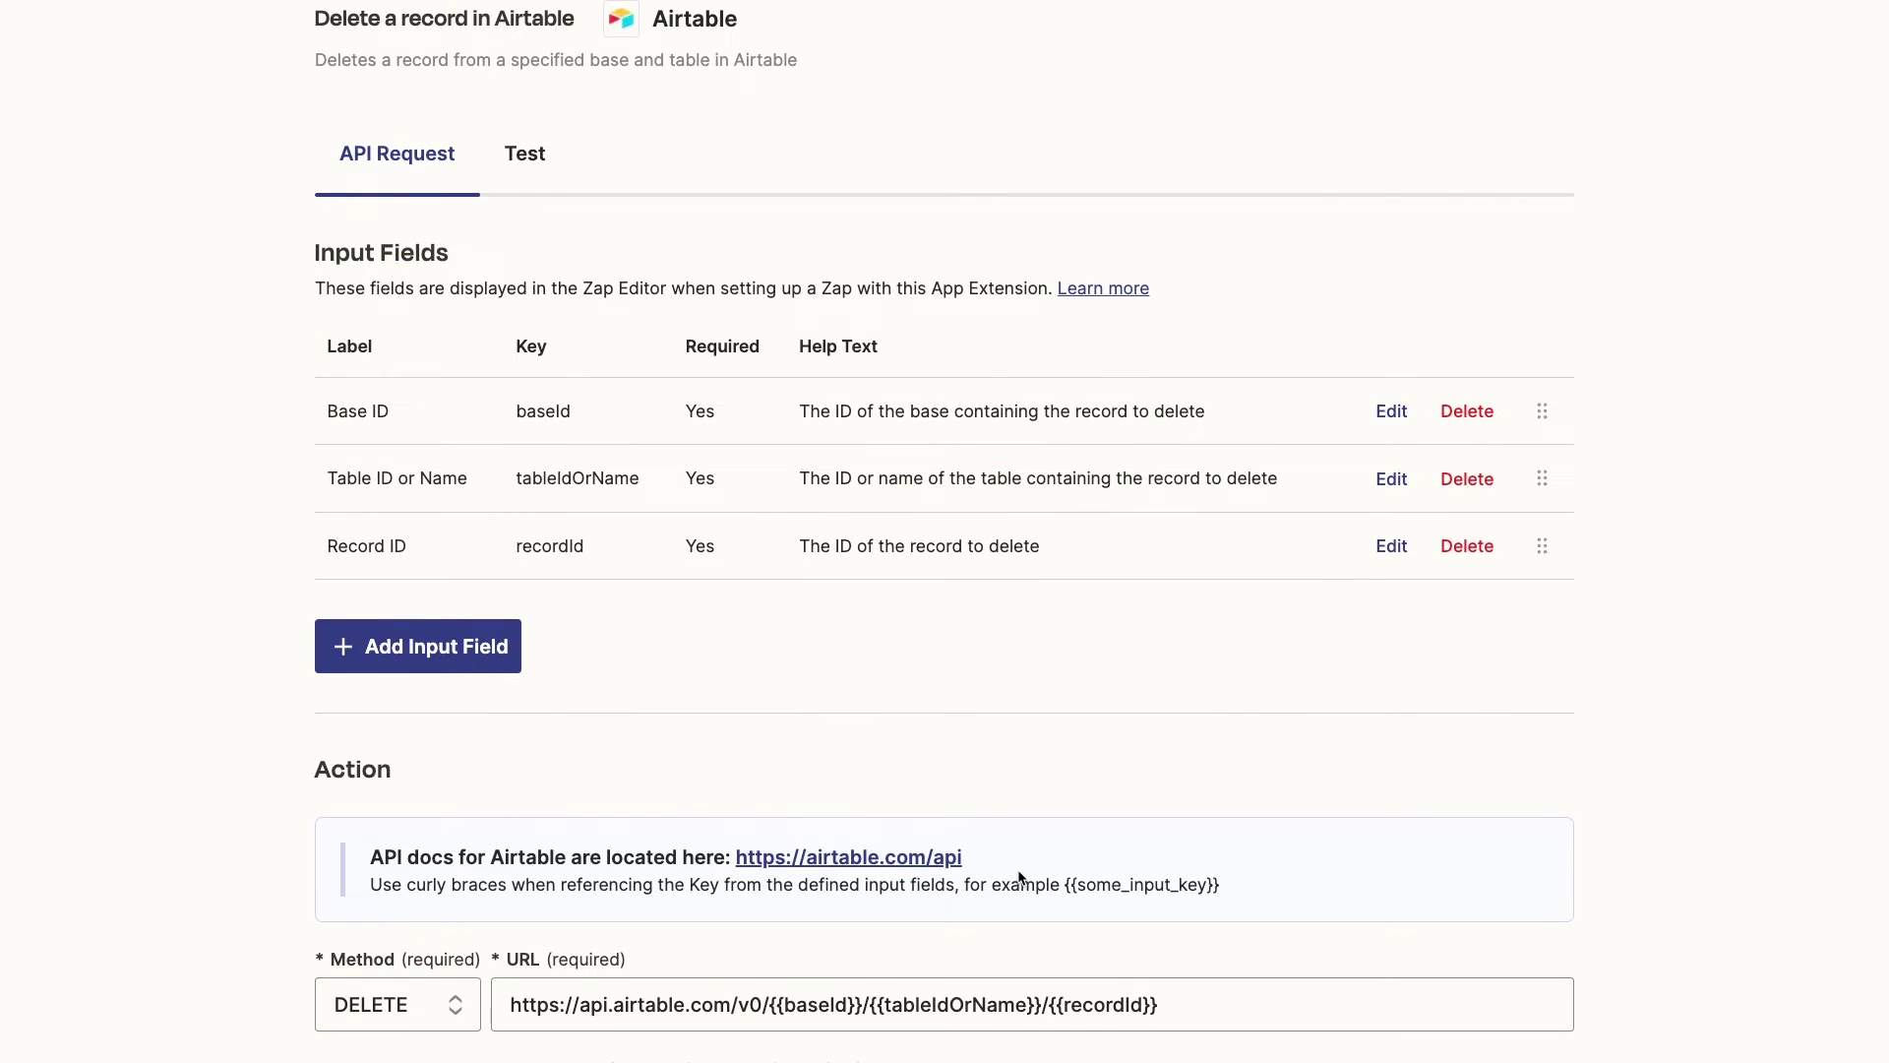
scroll(966, 752, "down", 8)
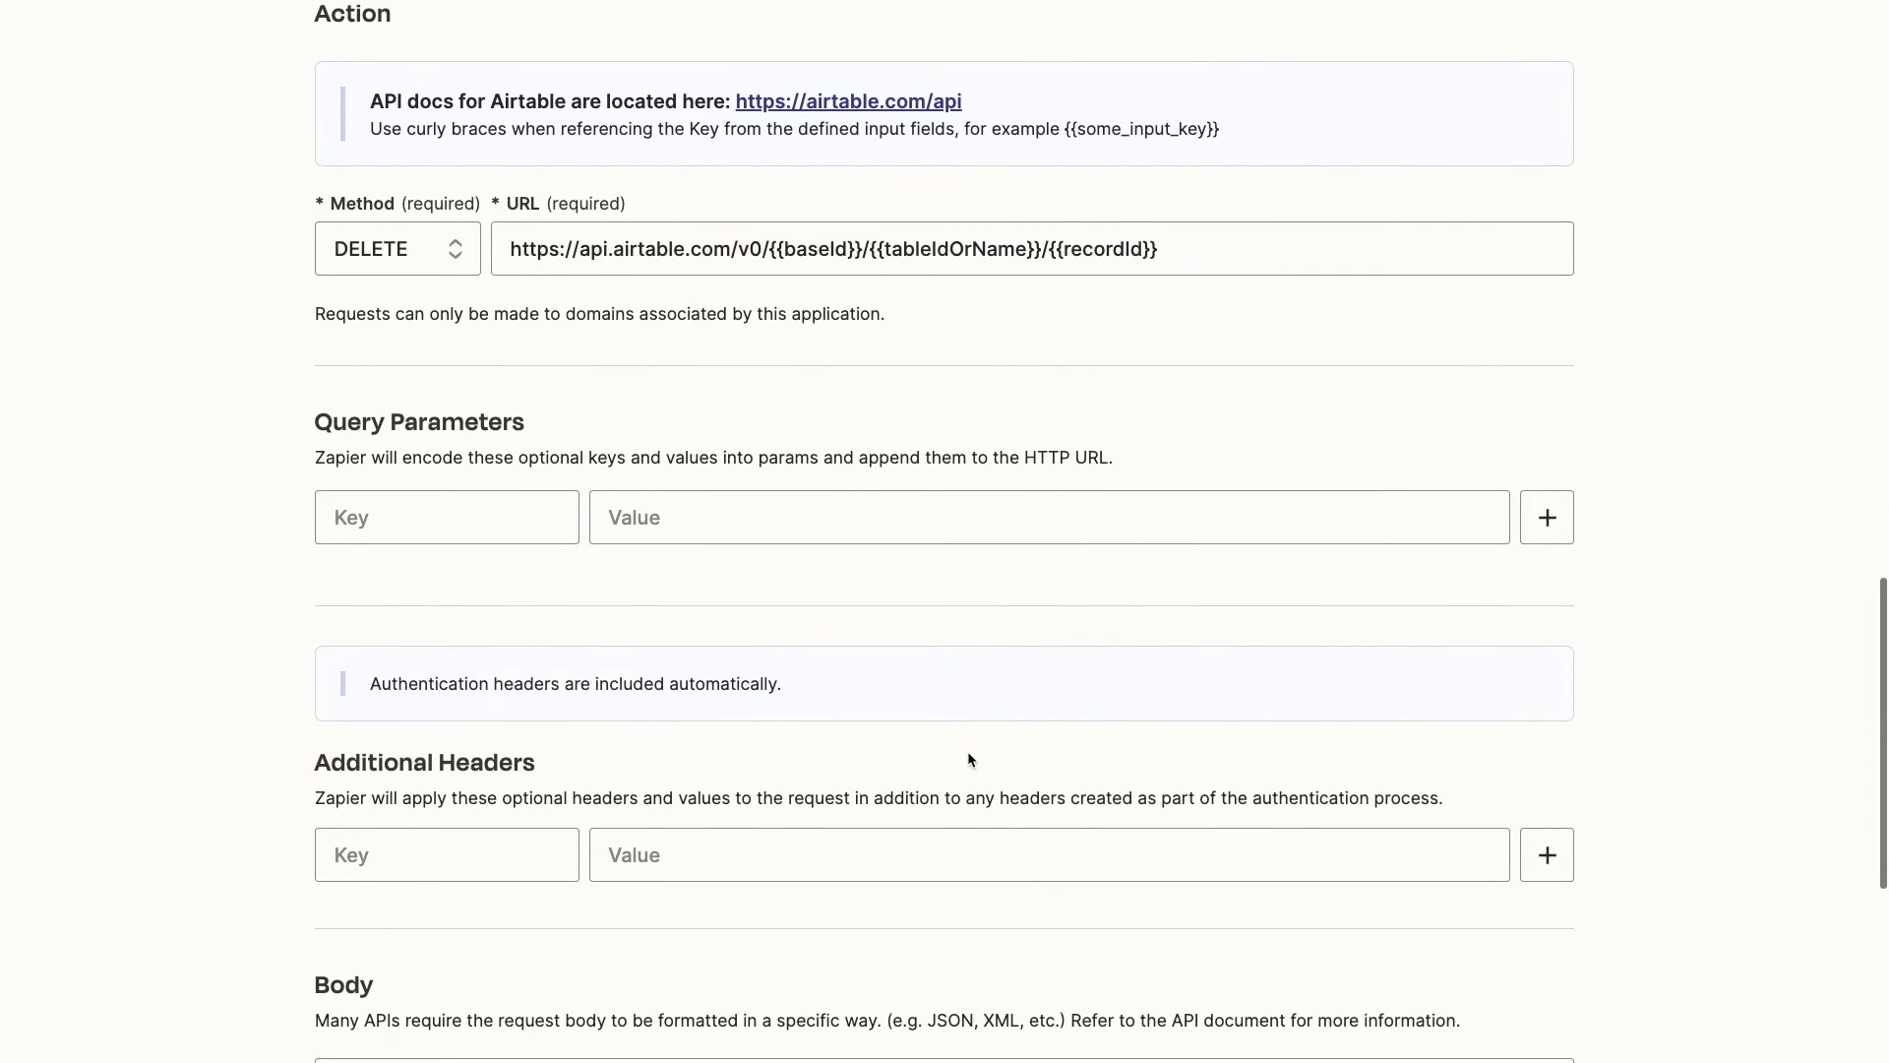
scroll(968, 754, "down", 6)
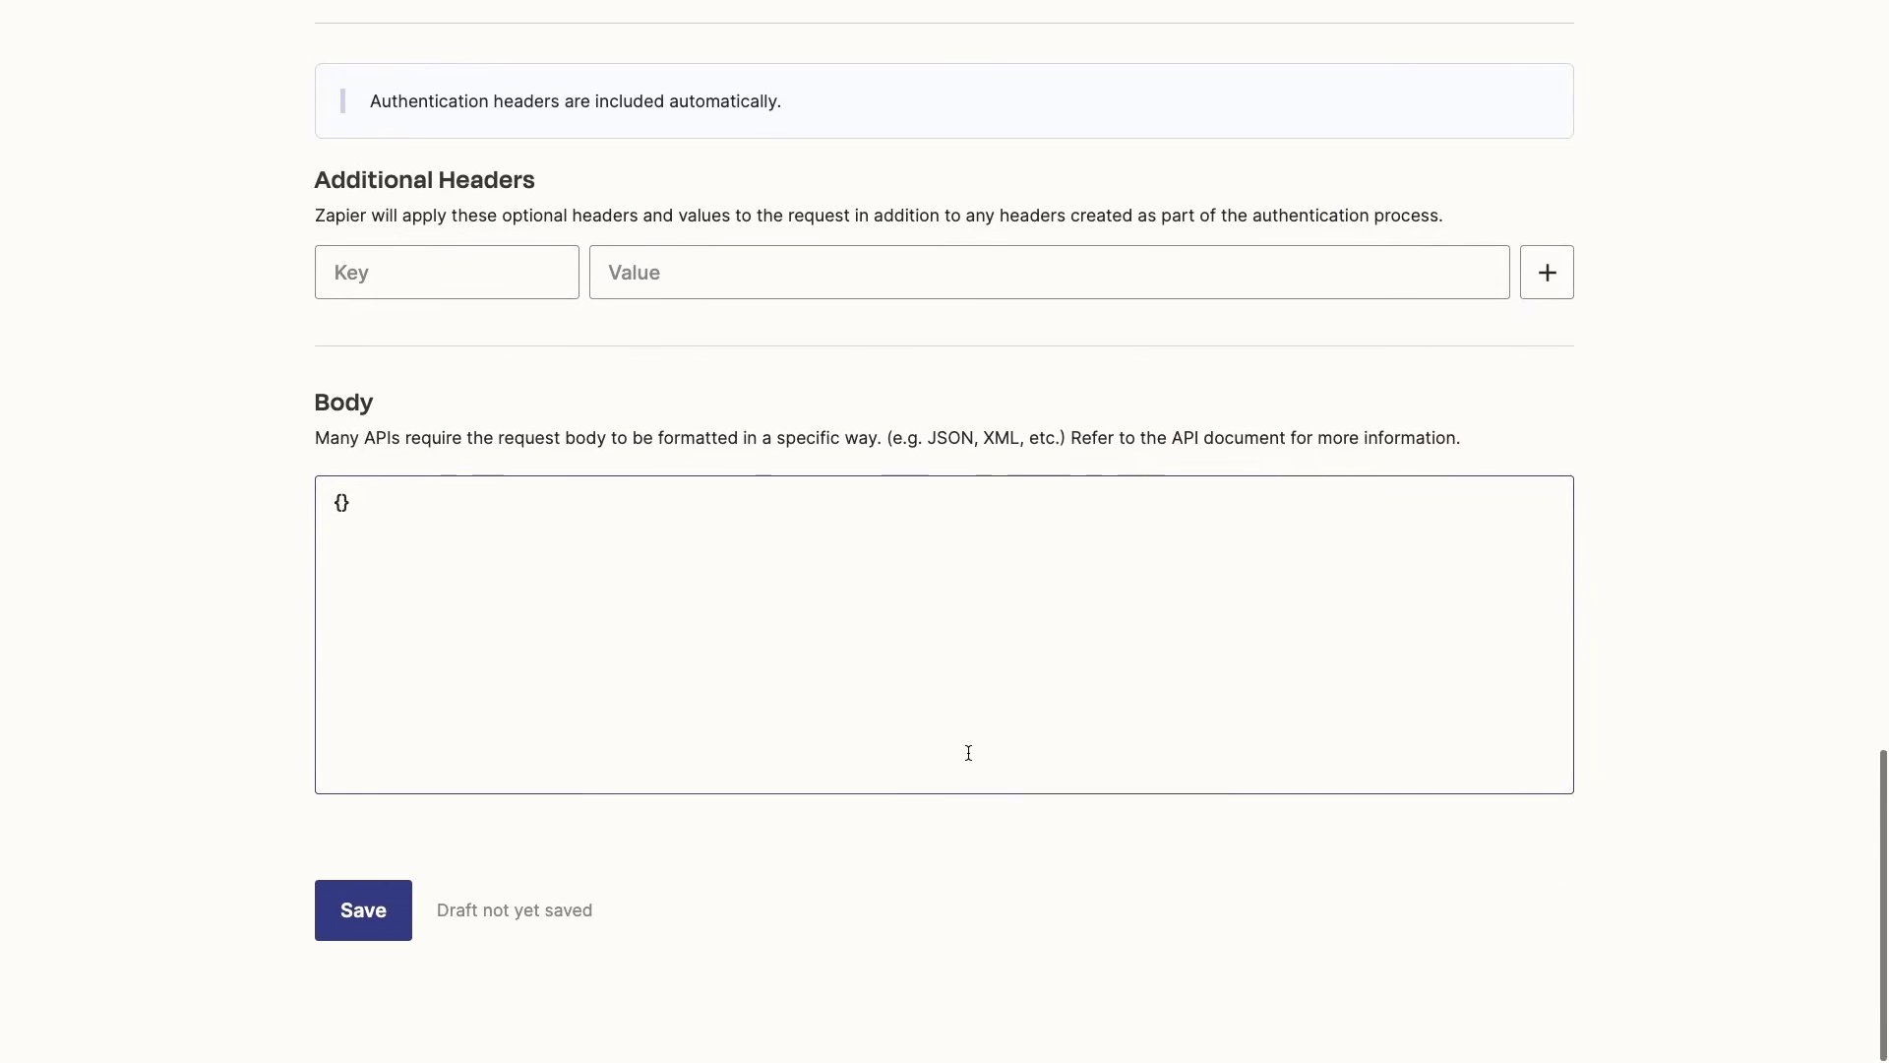
scroll(968, 753, "up", 12)
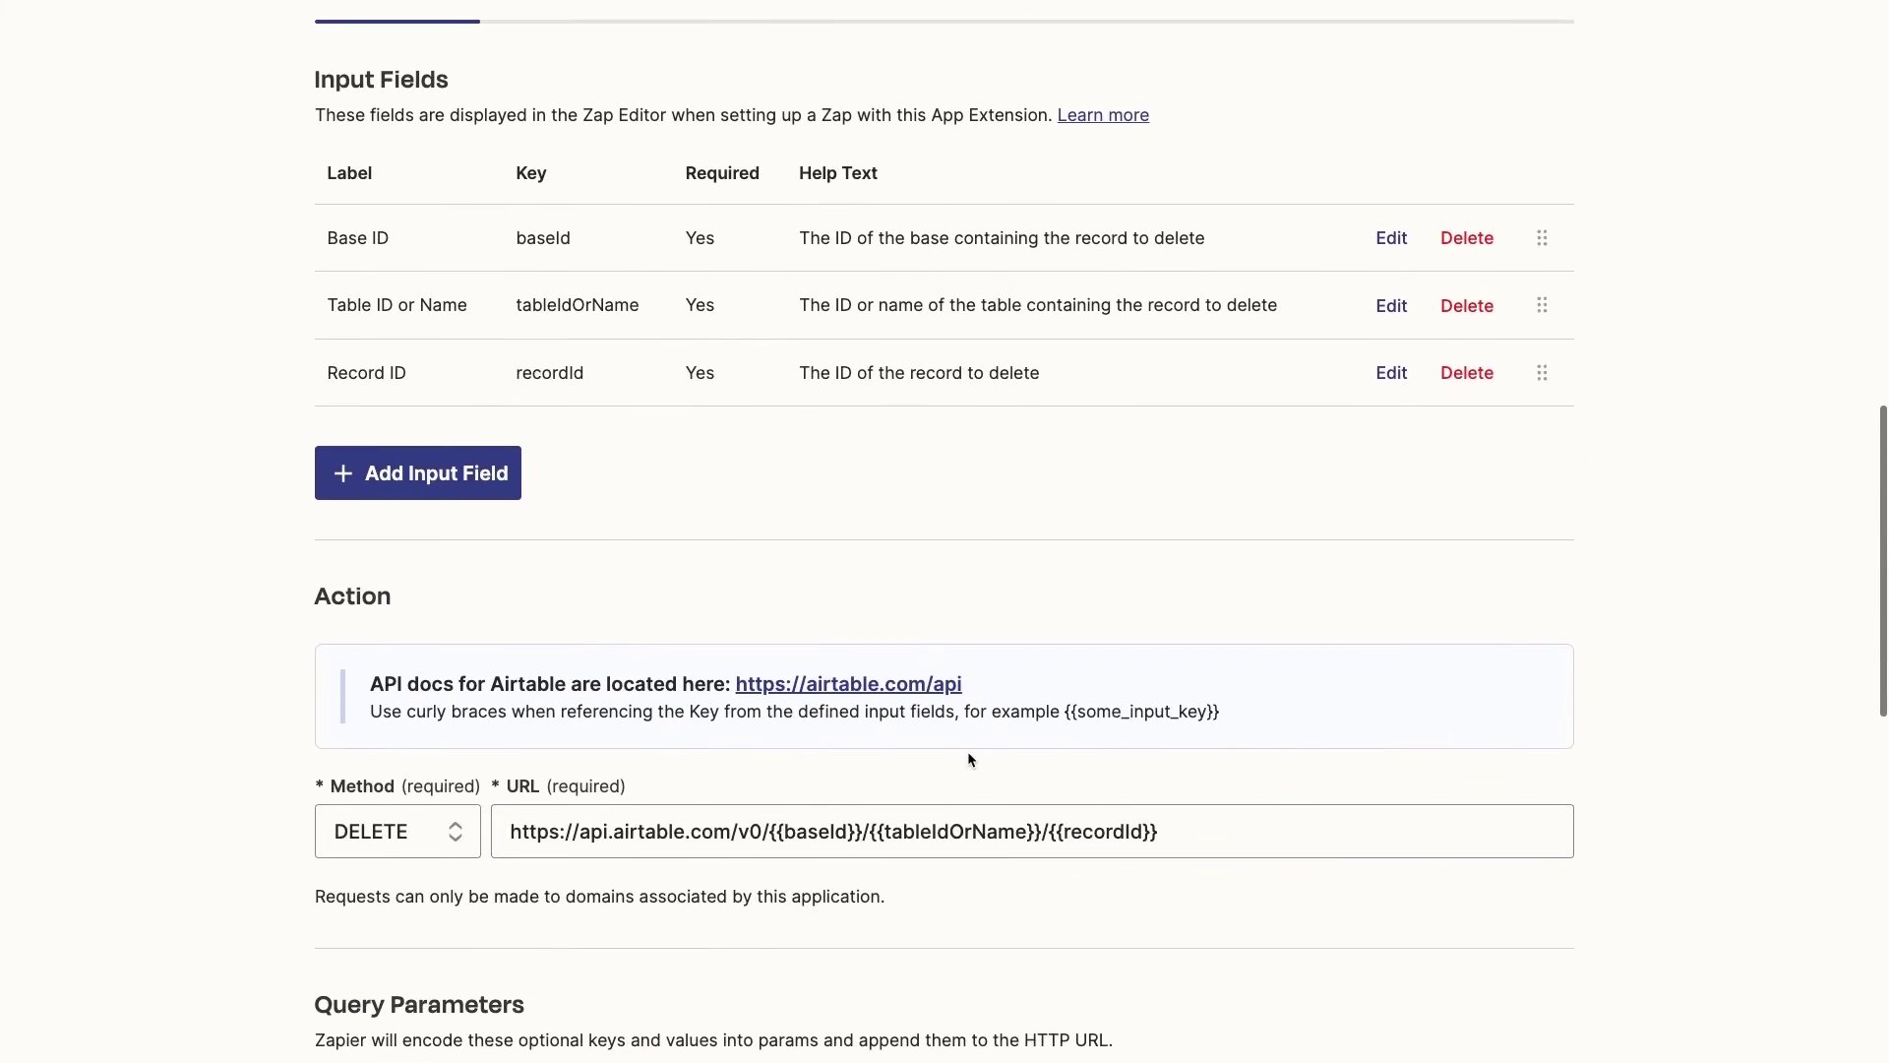
scroll(966, 752, "up", 1)
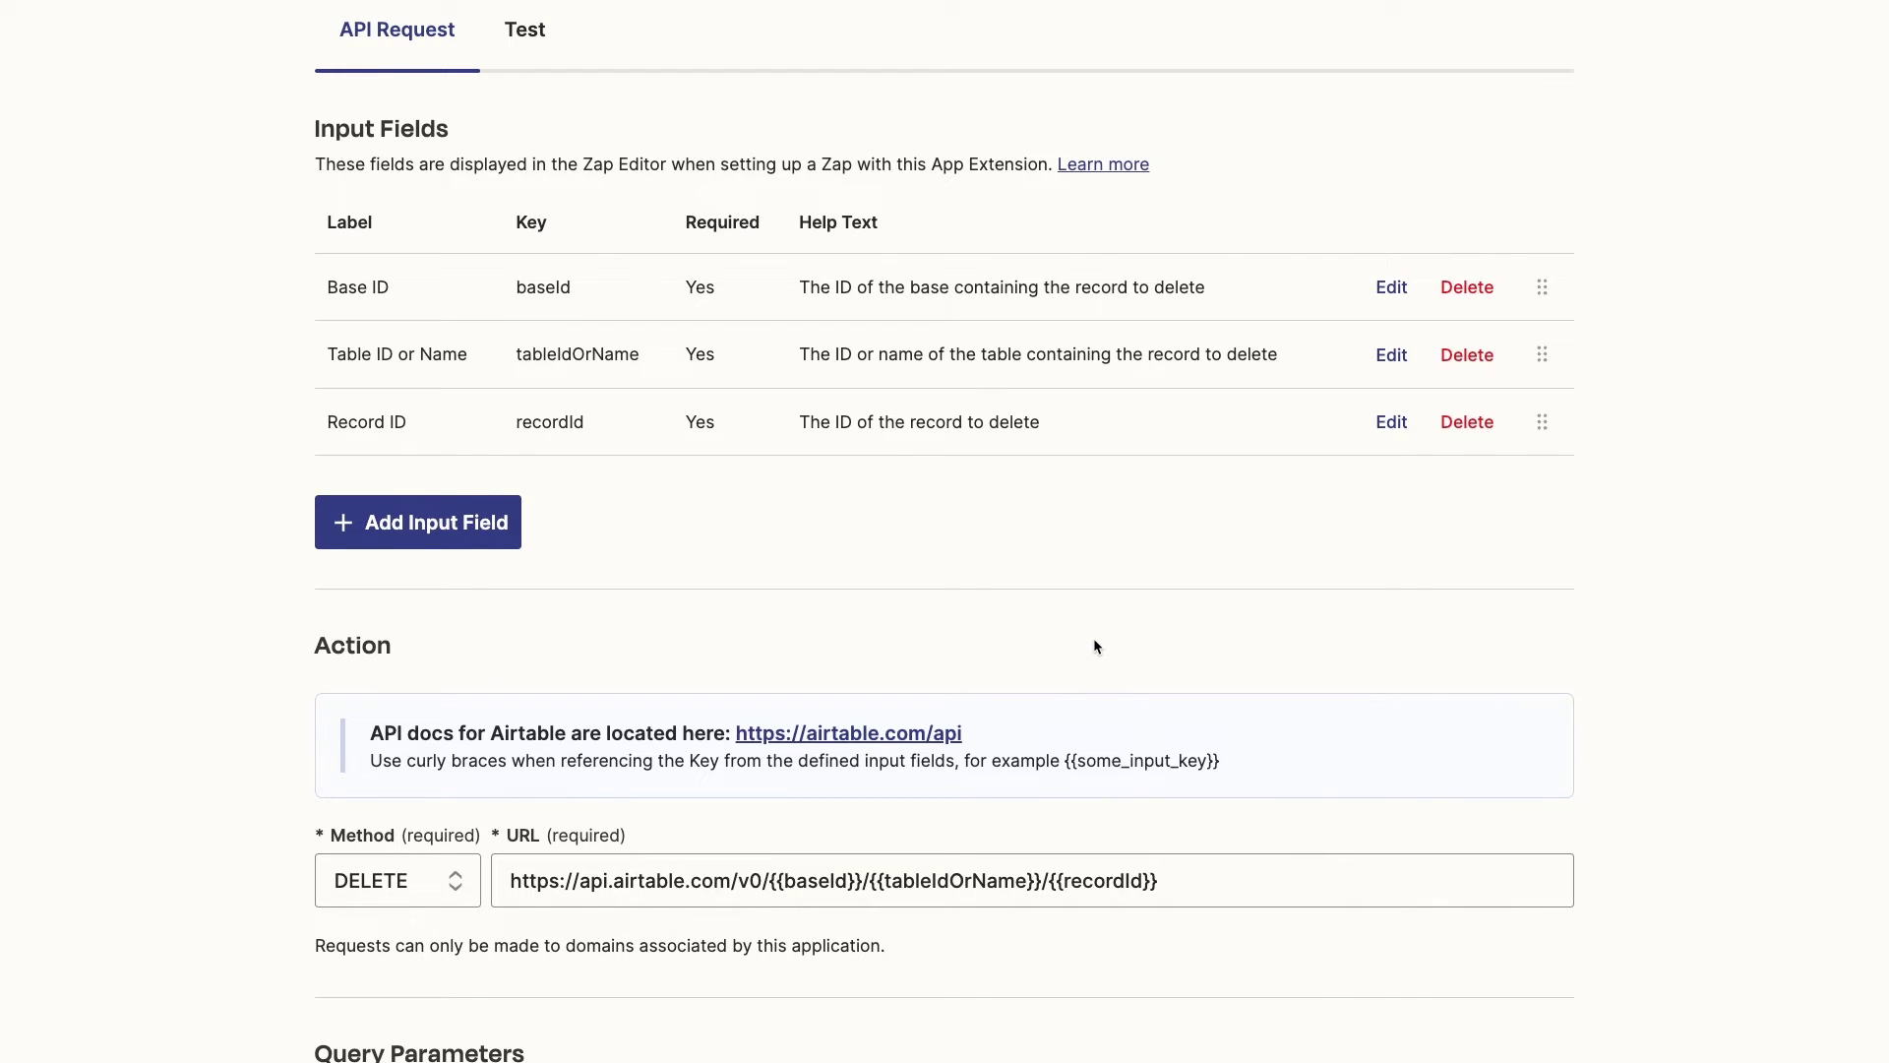
scroll(1096, 646, "down", 6)
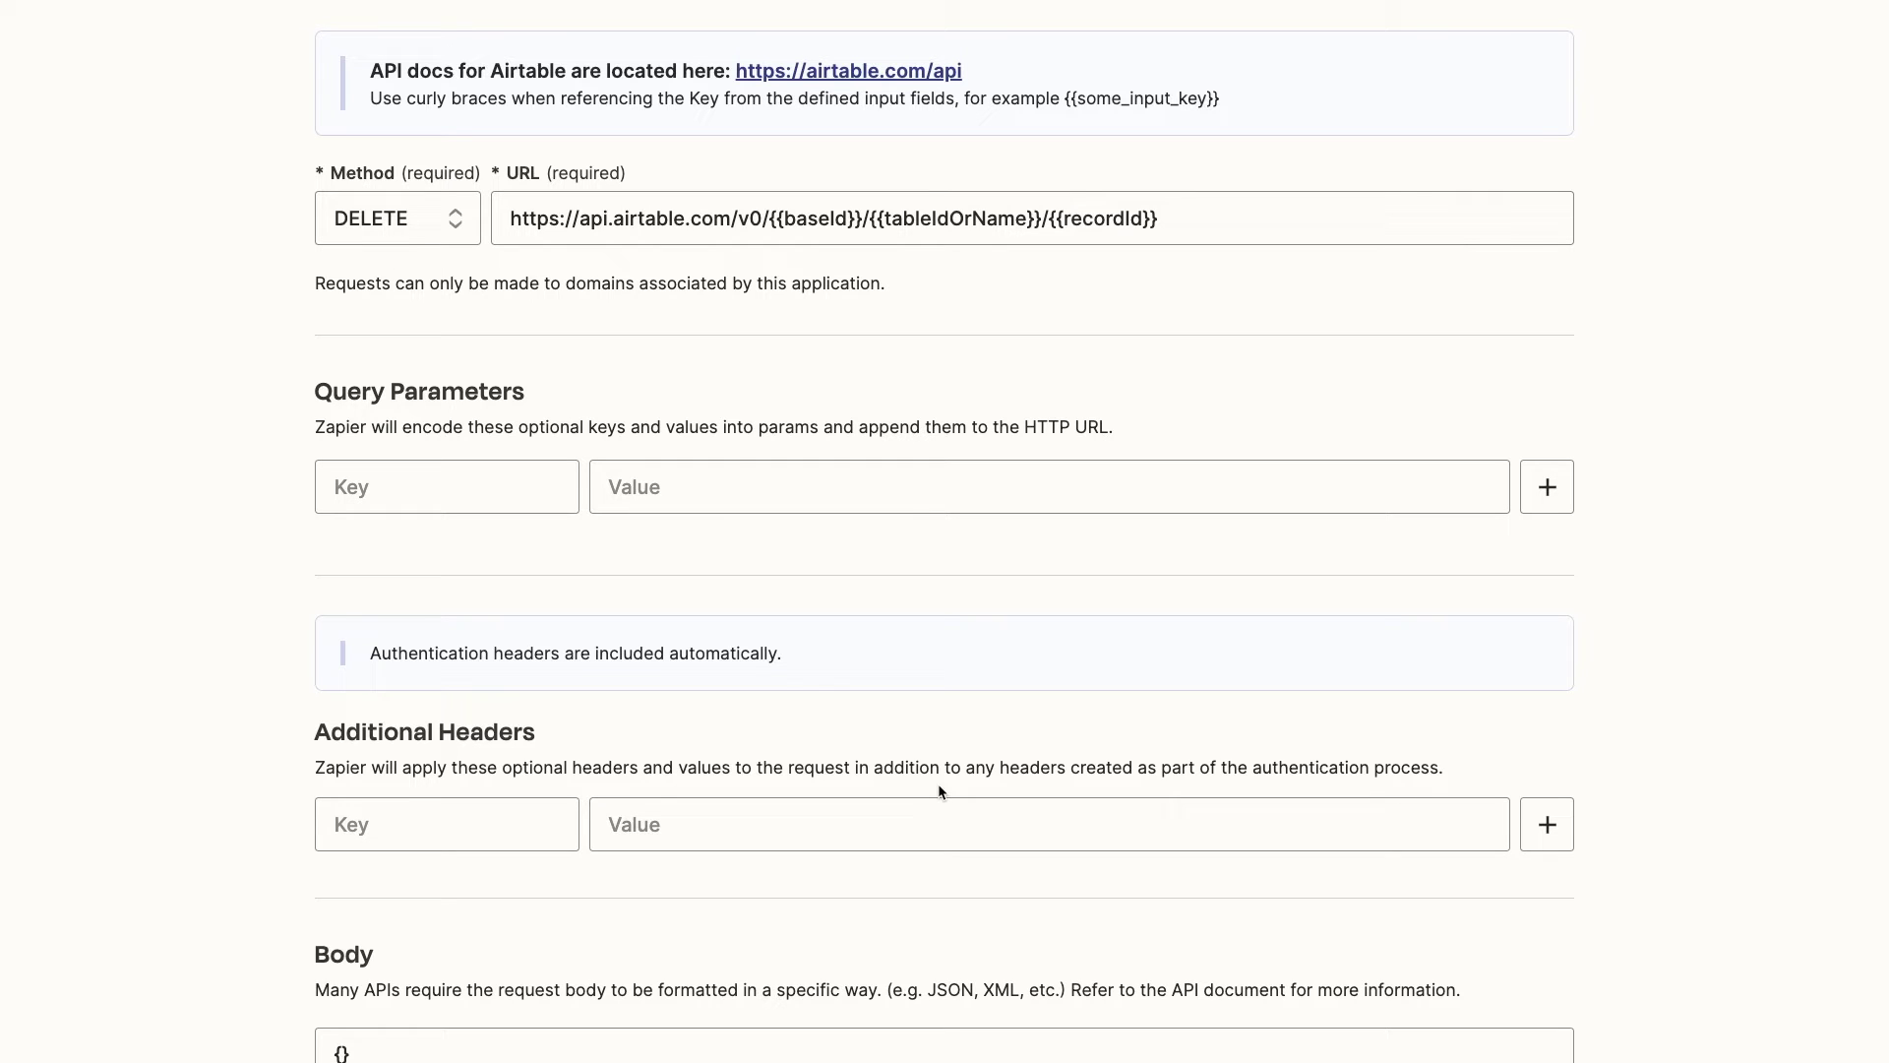
scroll(938, 790, "down", 5)
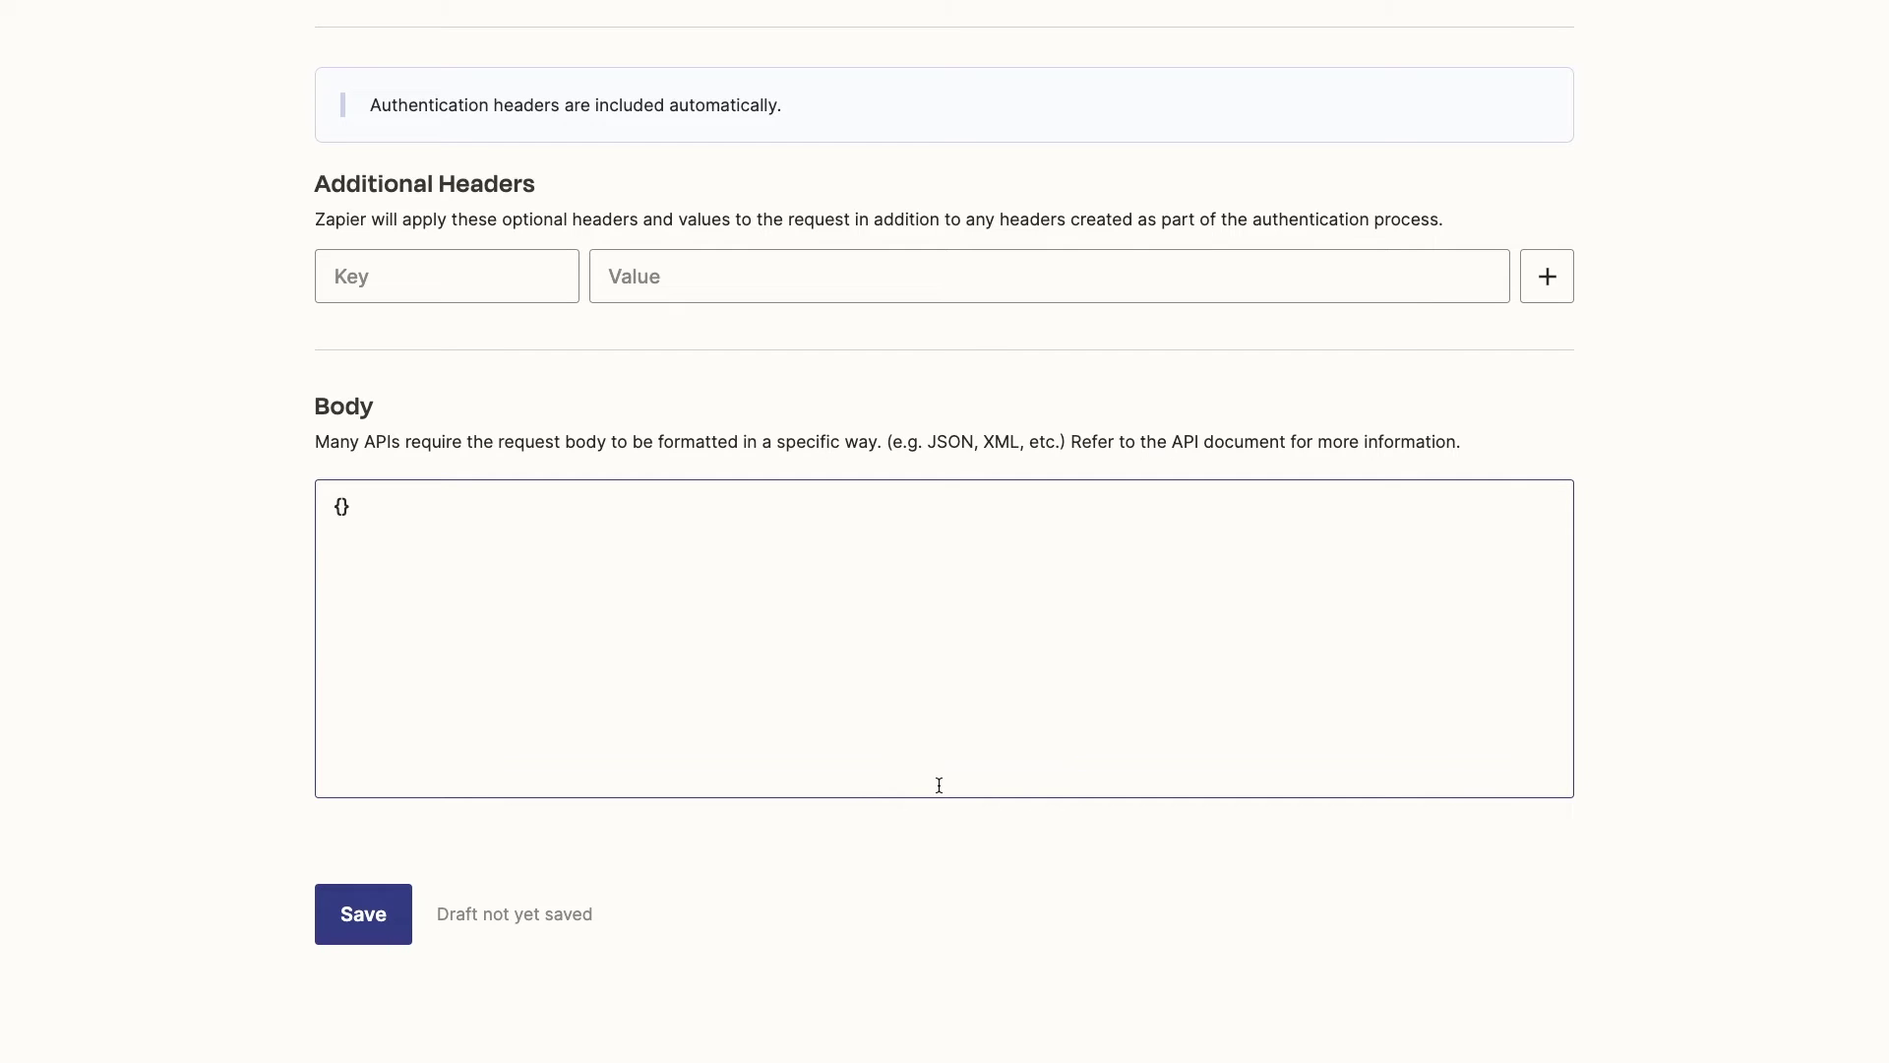
Save the app extension draft and publish it
left_click(382, 924)
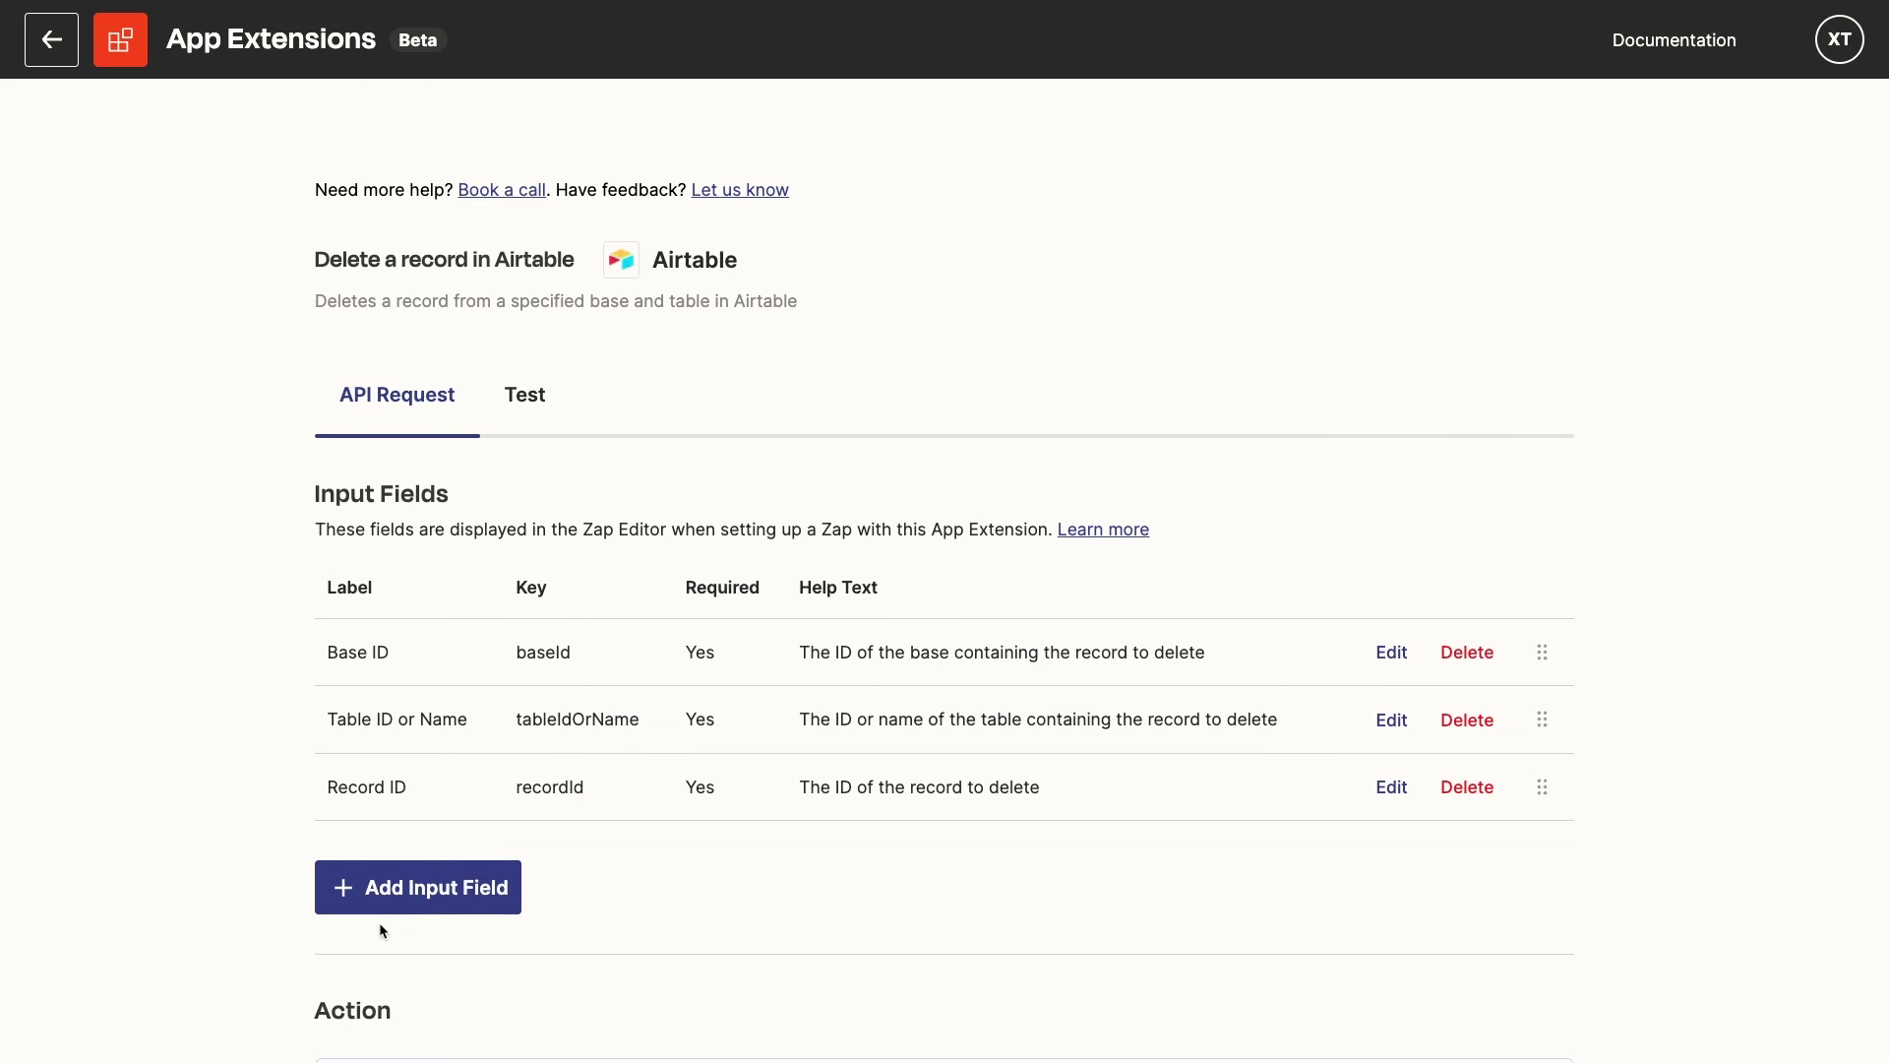
scroll(381, 925, "down", 15)
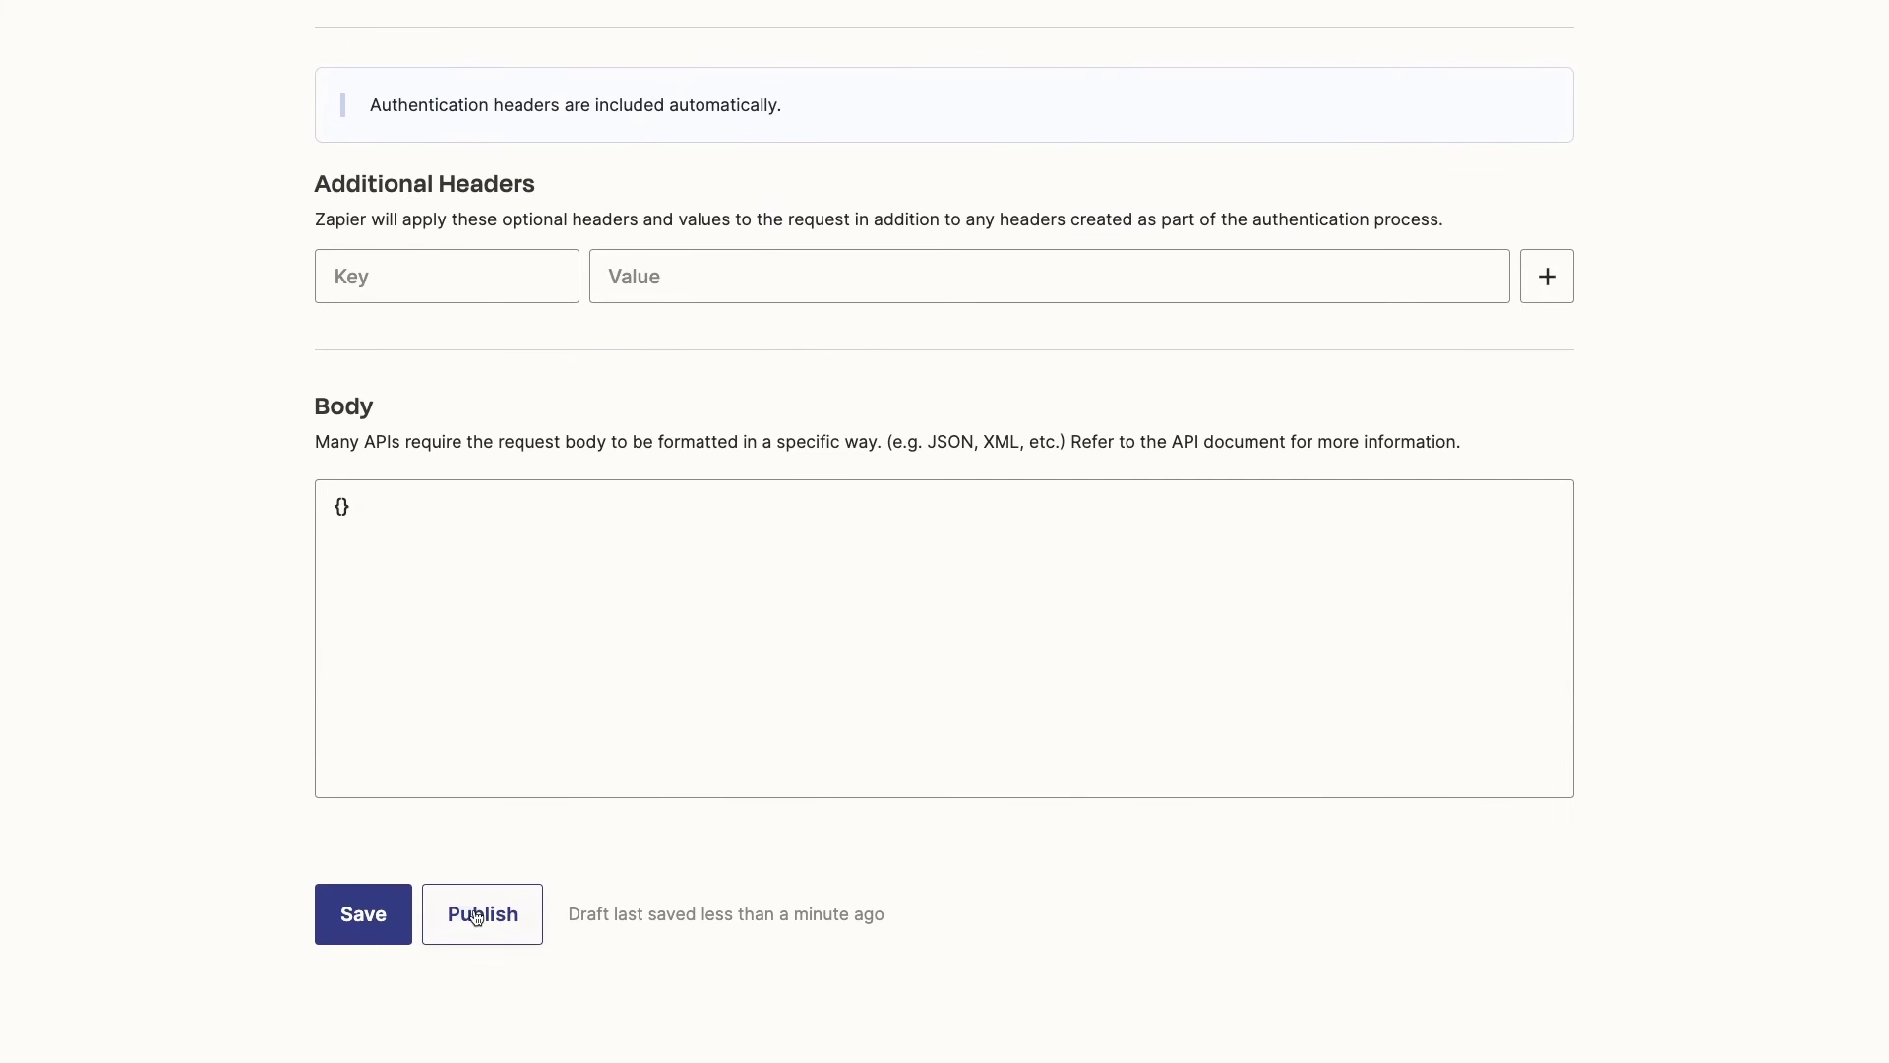
left_click(499, 916)
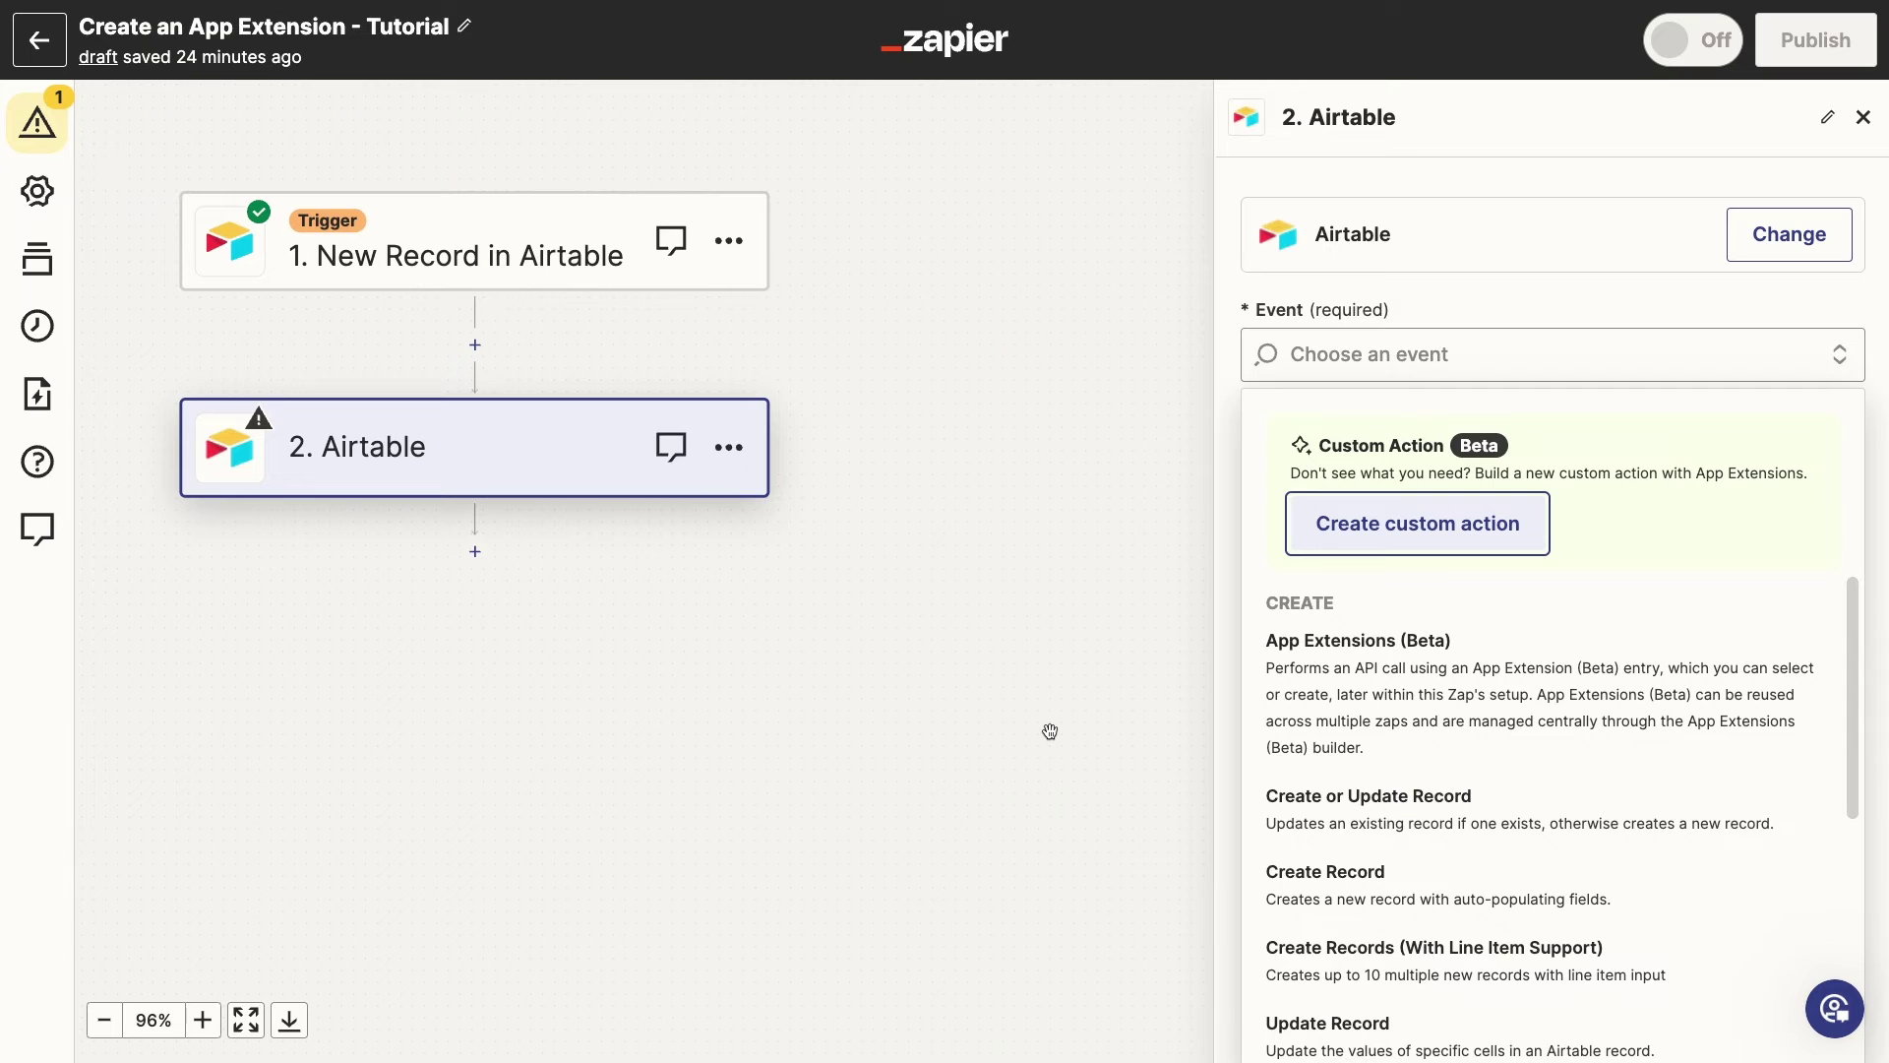
Set step 2's event to Delete a record in Airtable (App Extension) and confirm the connected account
key("ctrl+r")
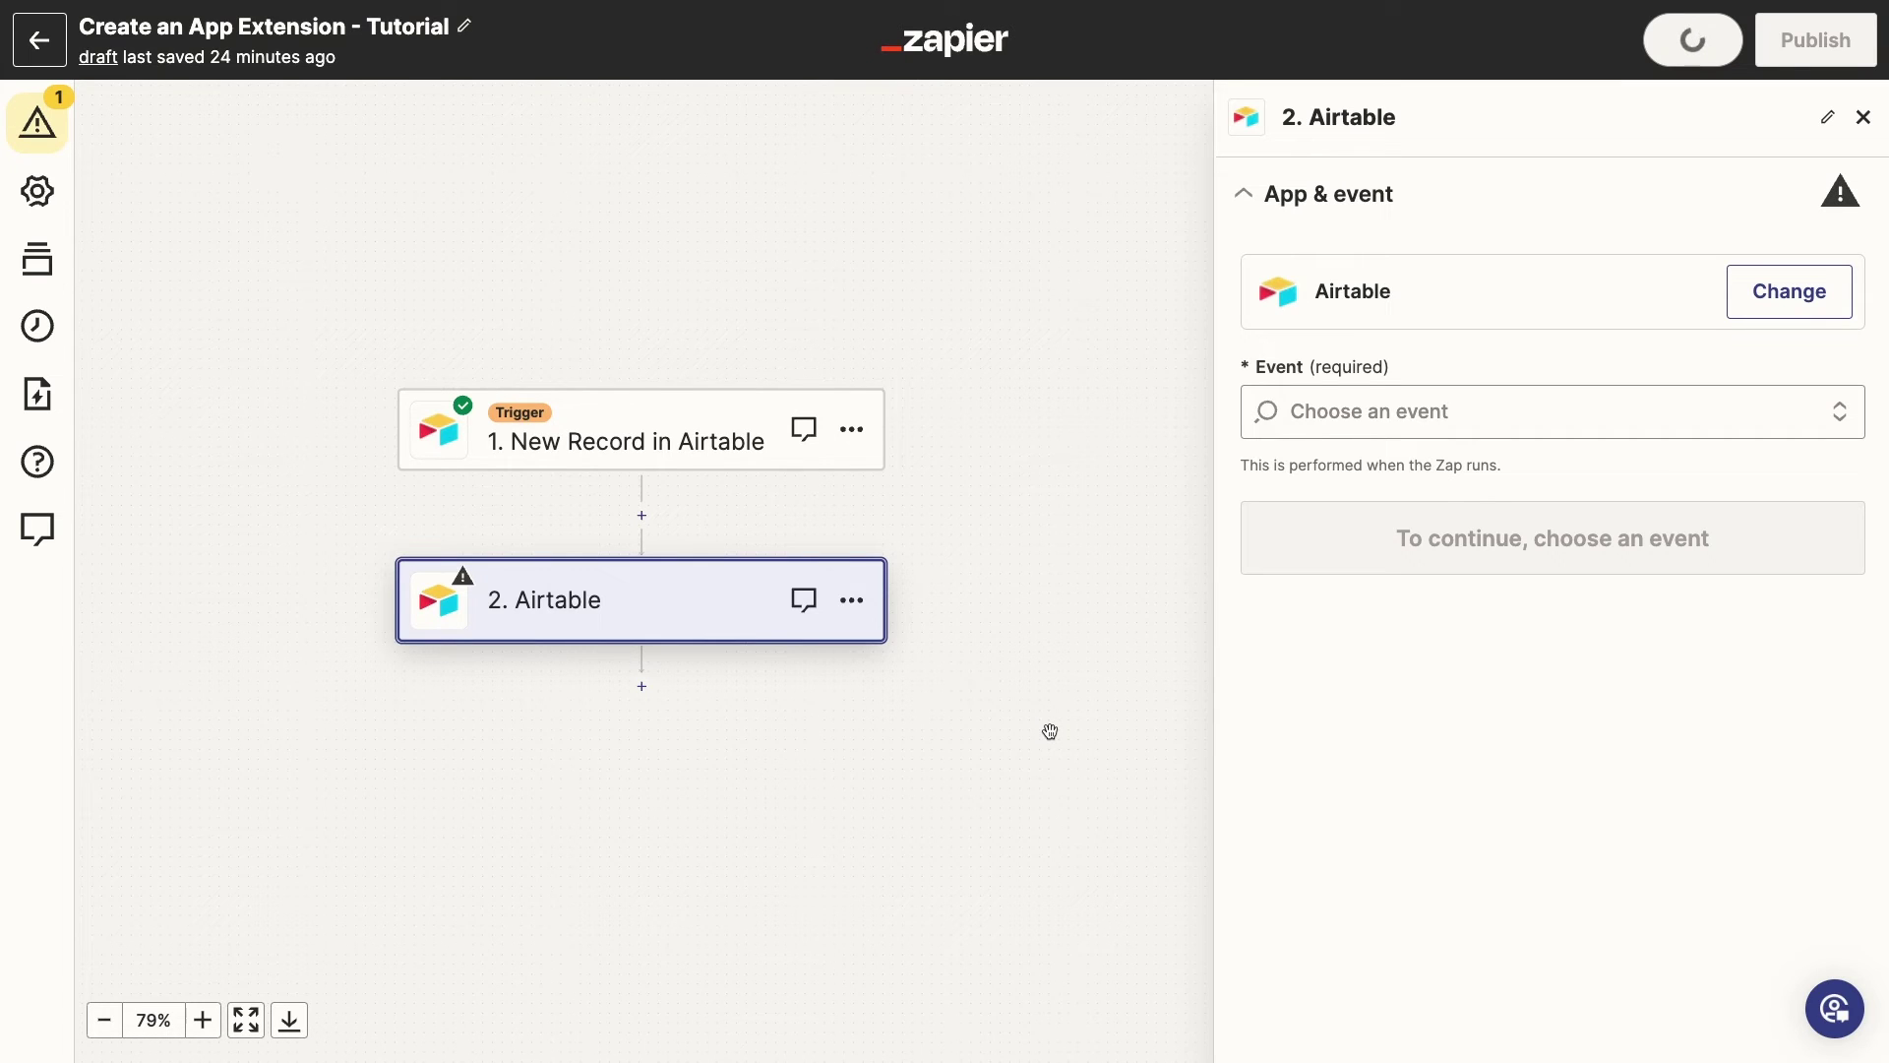
left_click(1486, 409)
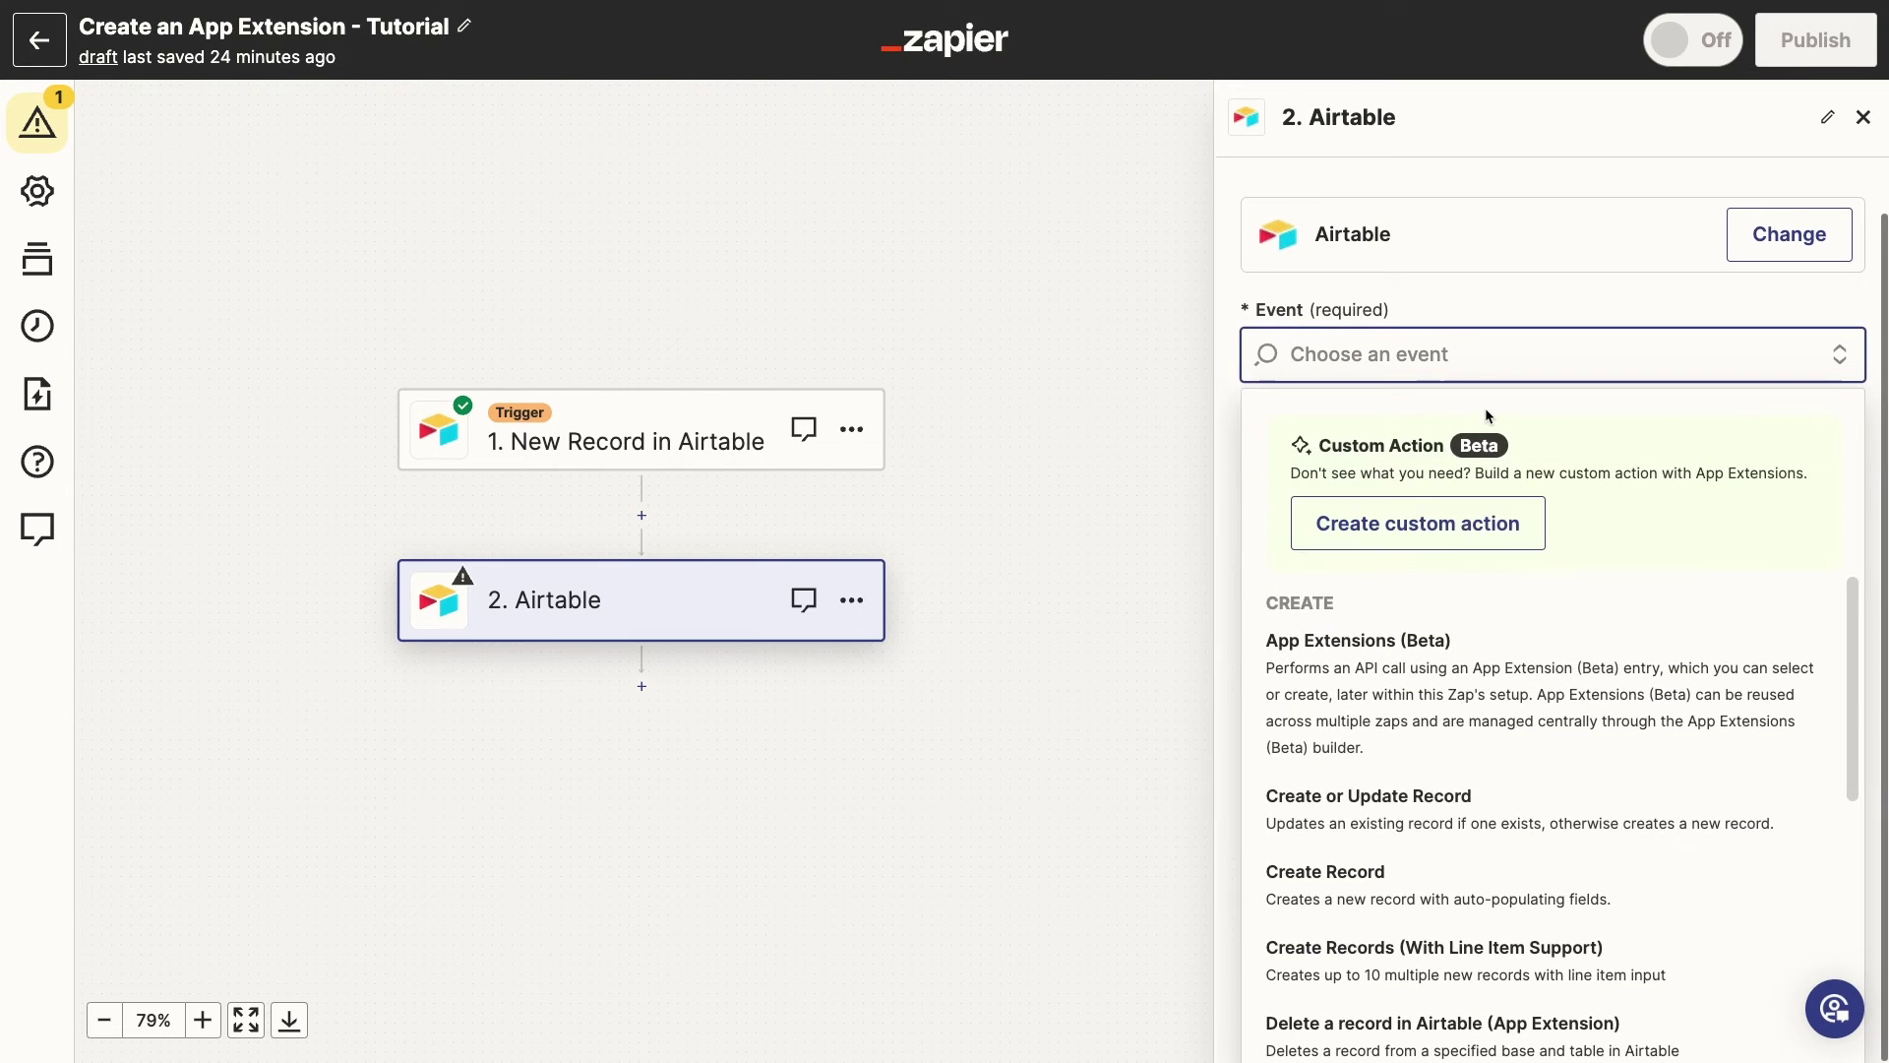
scroll(1639, 670, "down", 1)
scroll(1639, 670, "down", 2)
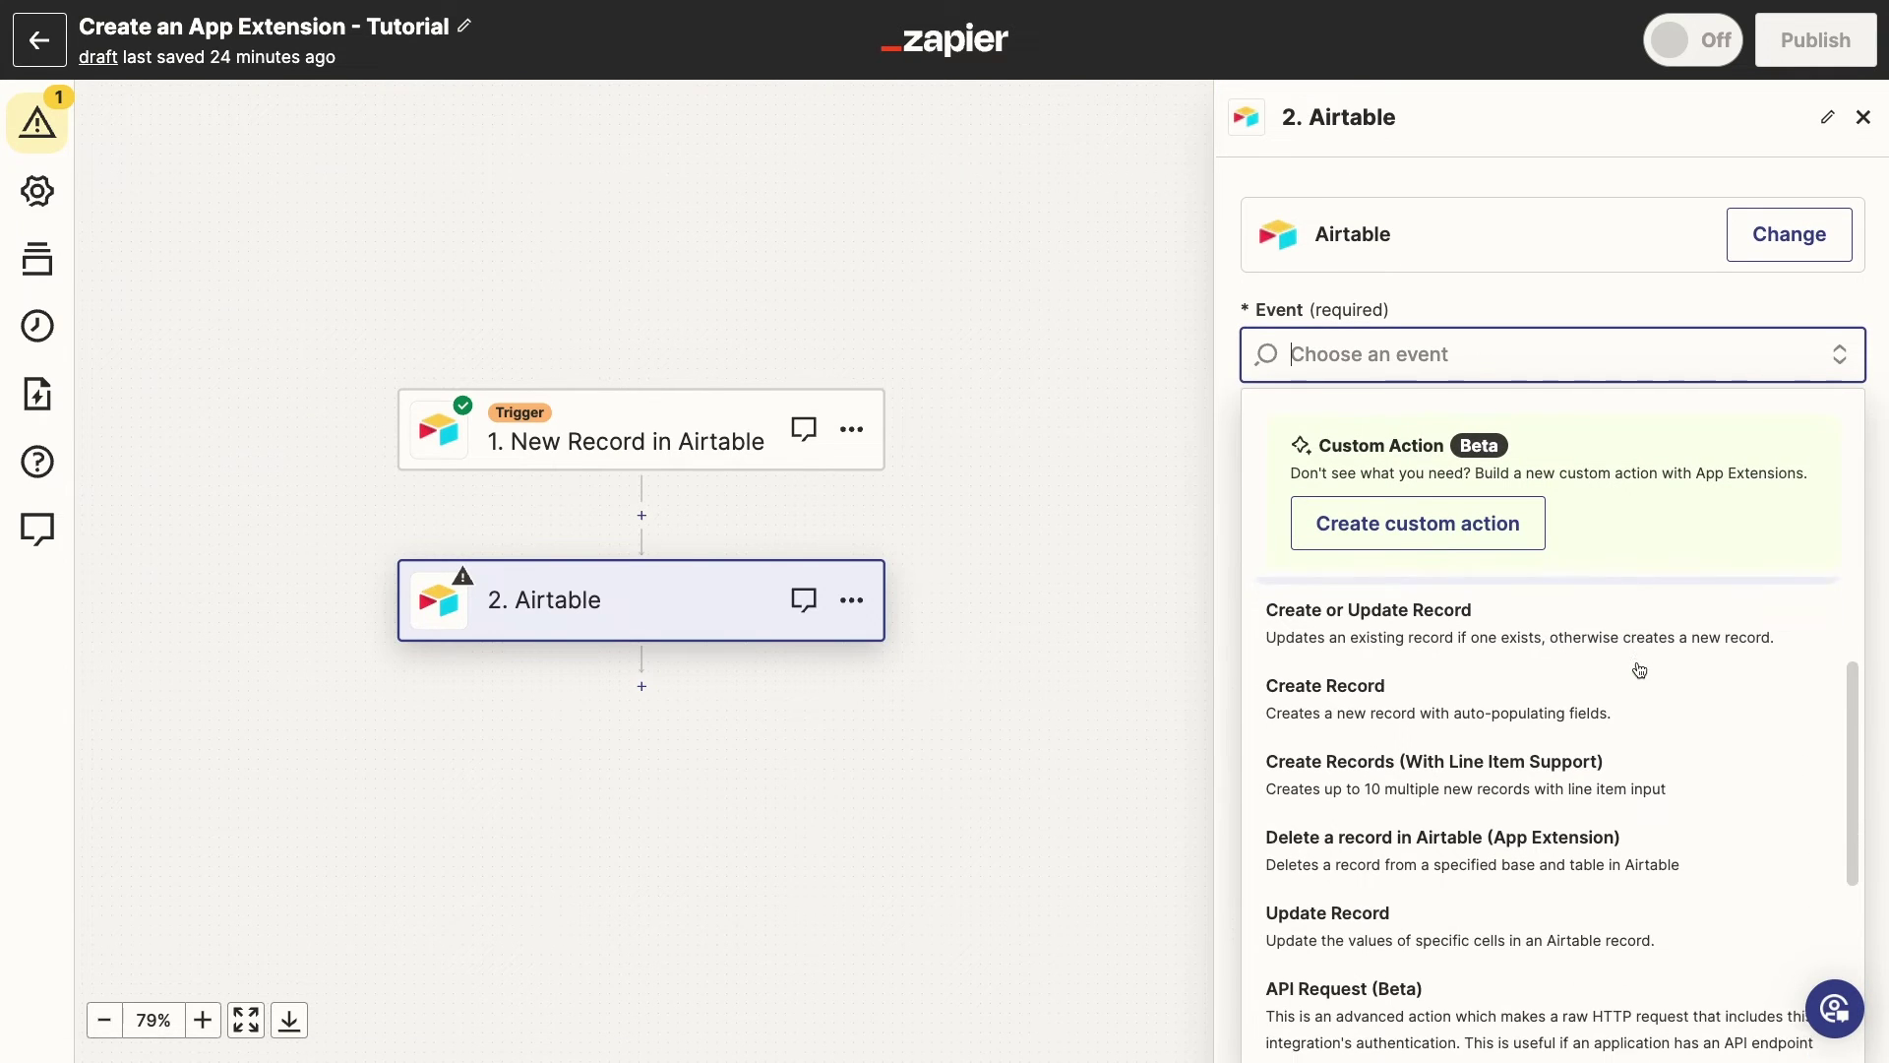
left_click(1454, 797)
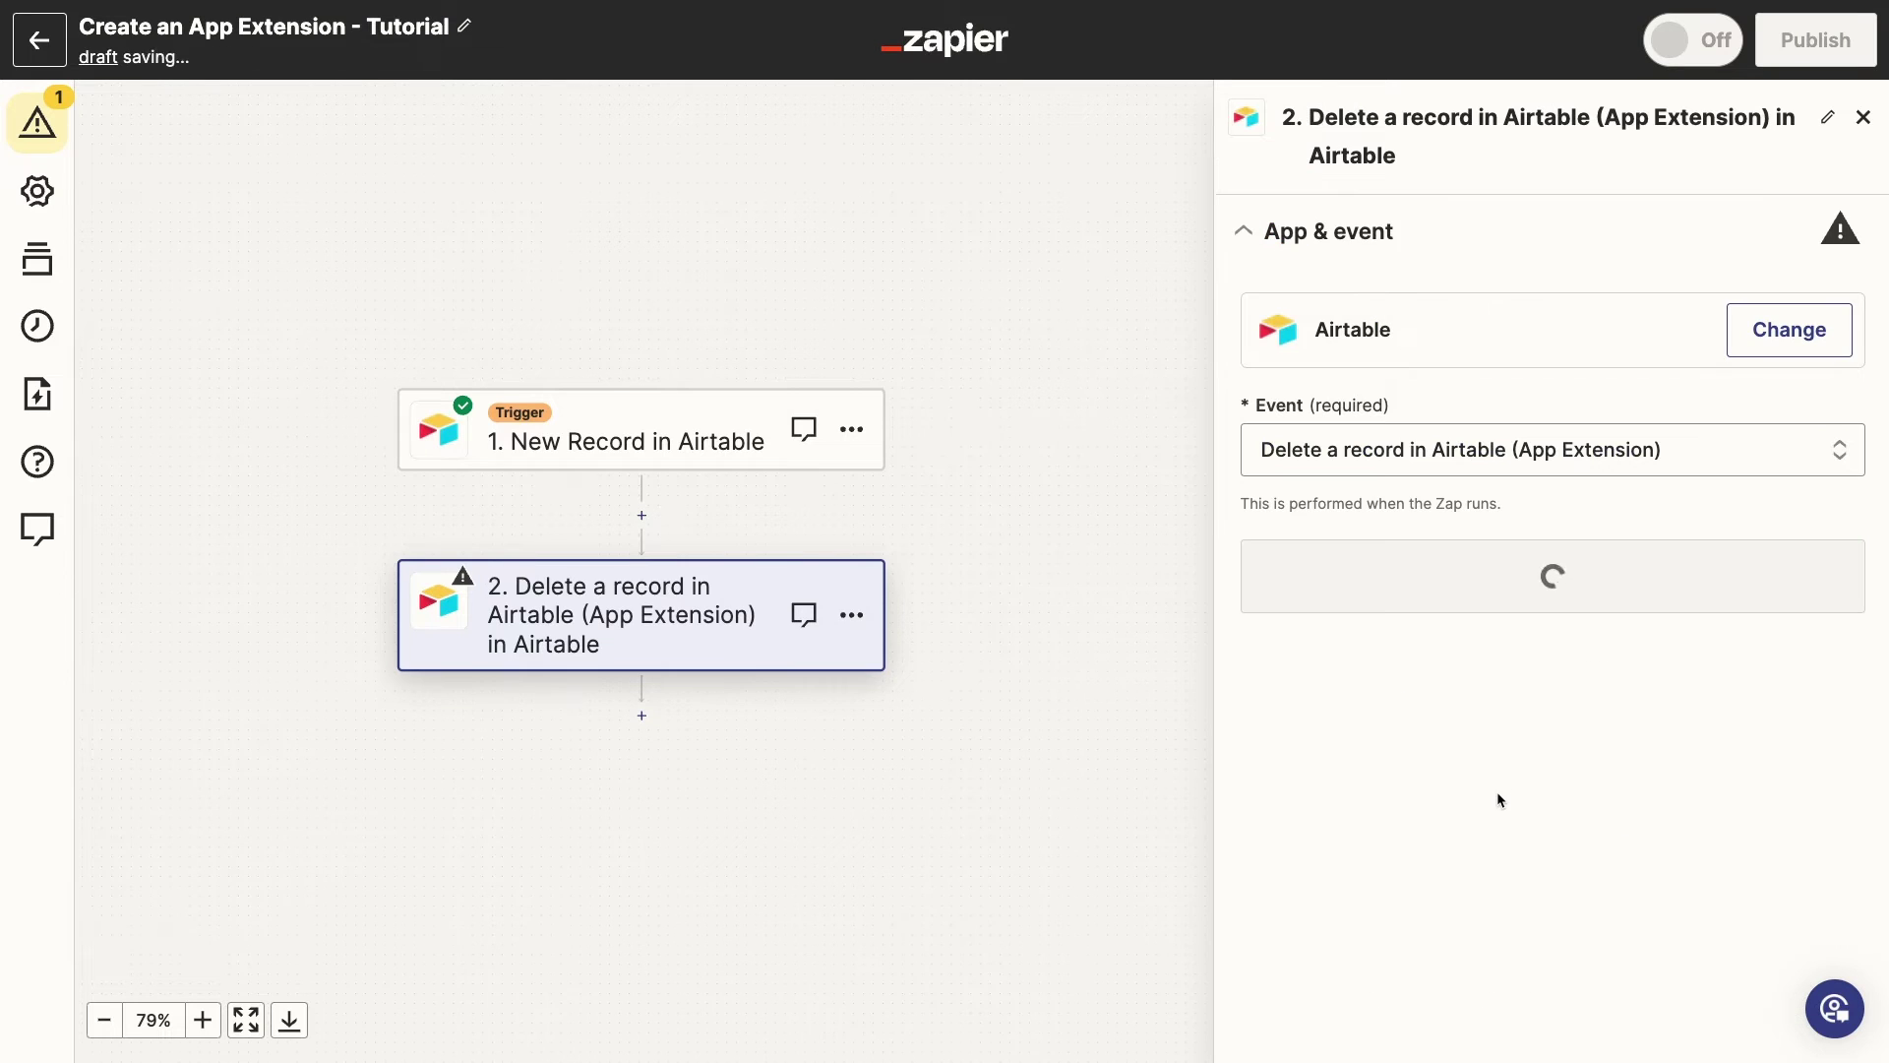
left_click(1497, 576)
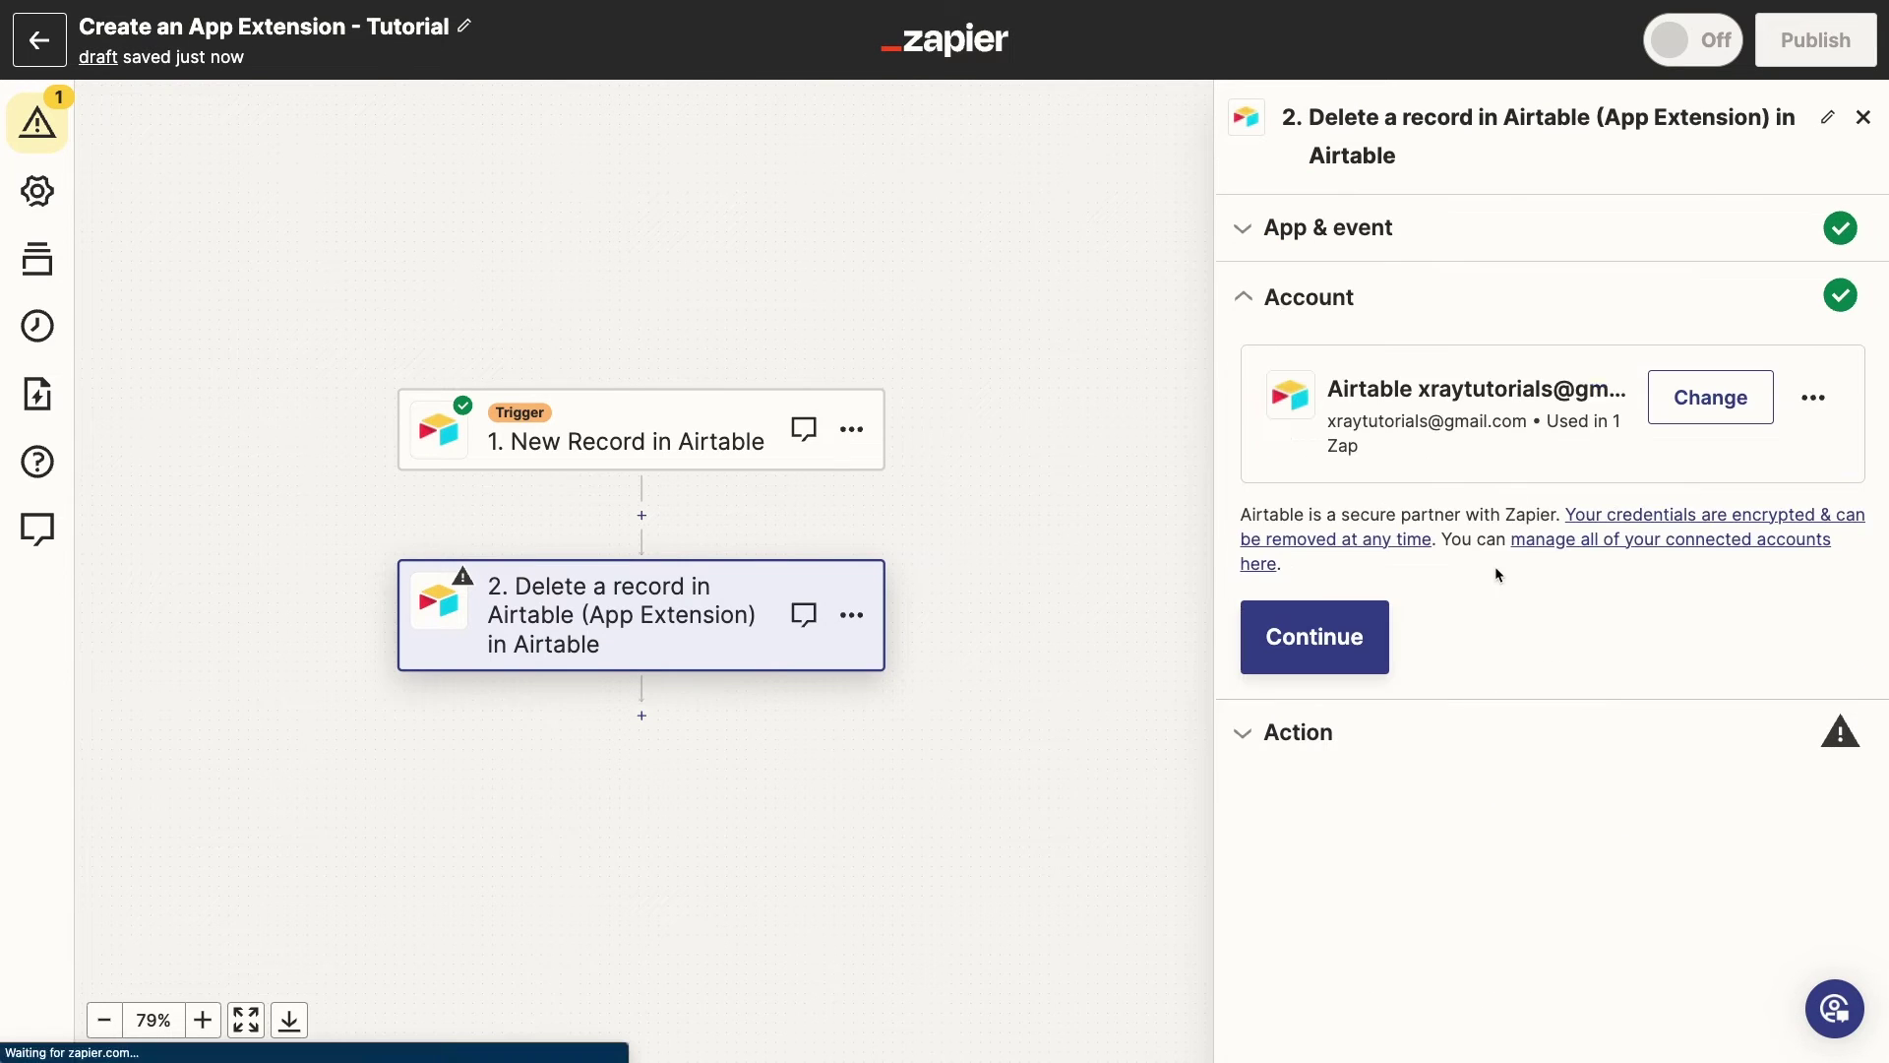
left_click(1352, 660)
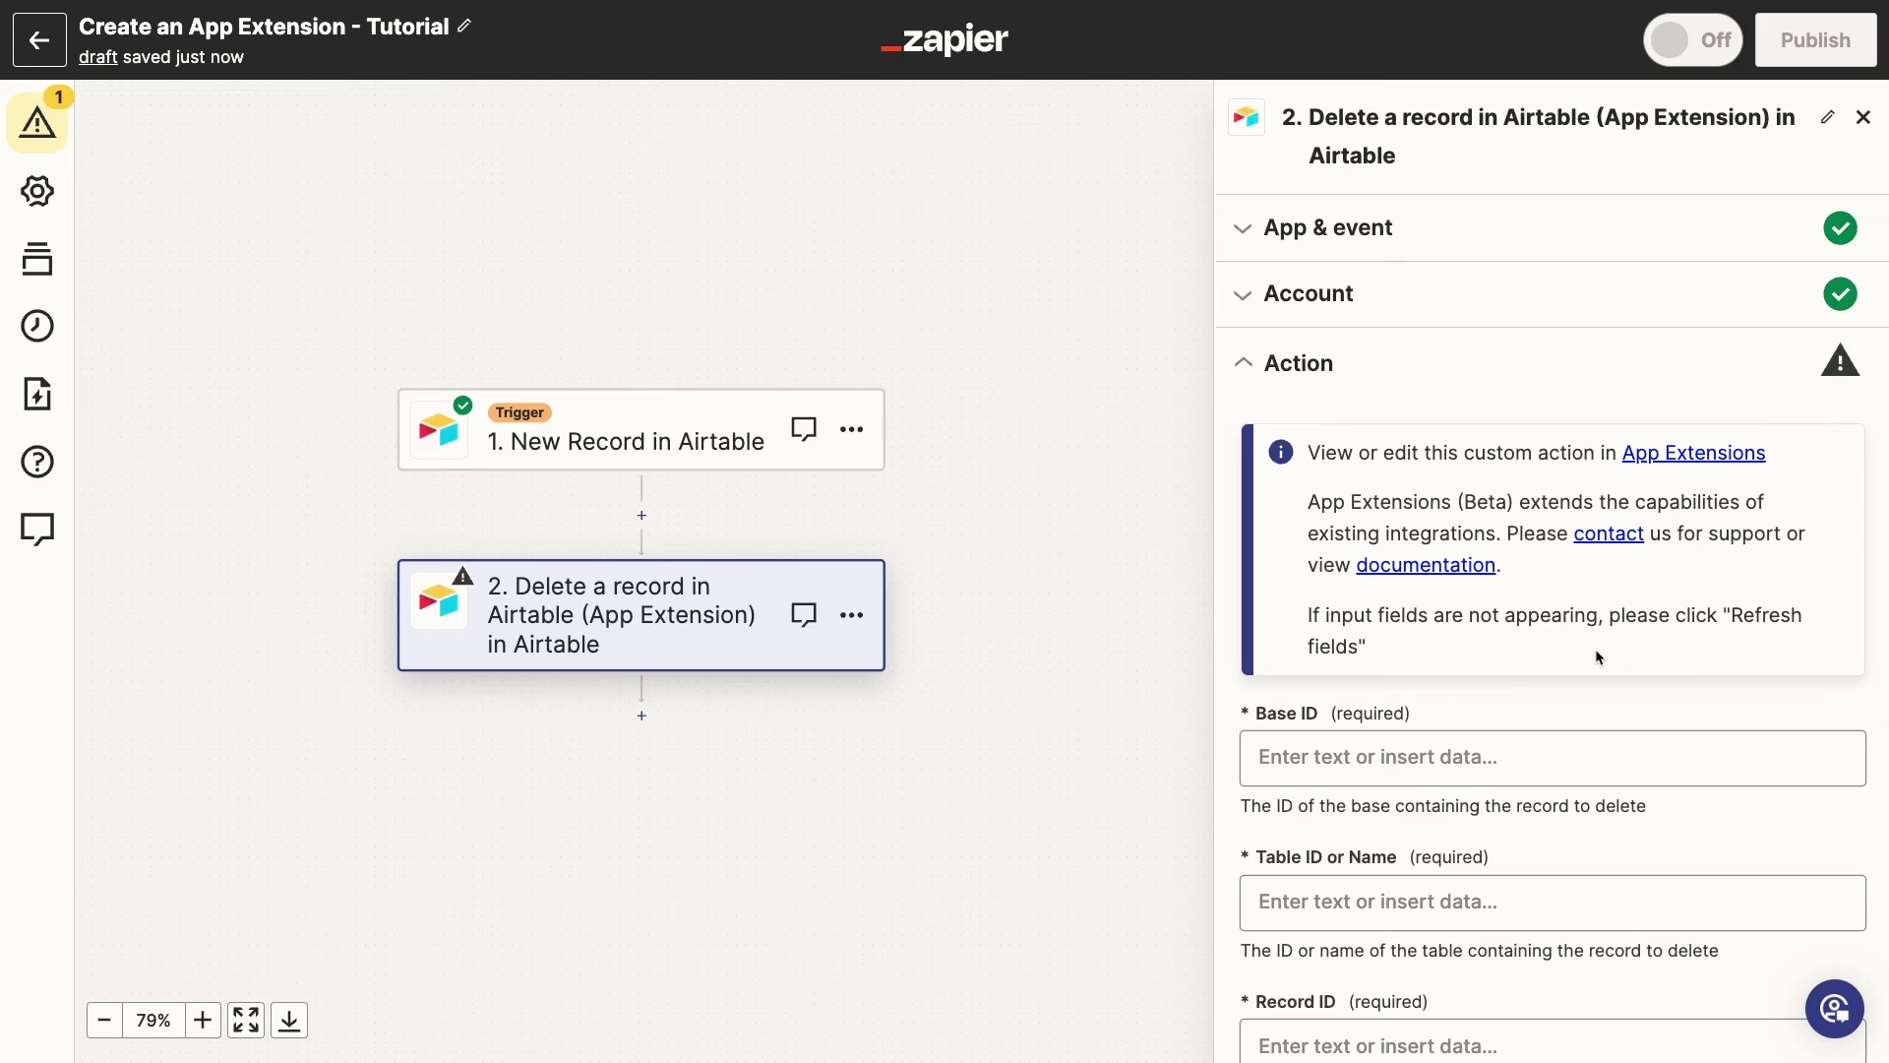
Paste the Airtable base's ID into the Base ID field
scroll(1596, 647, "down", 3)
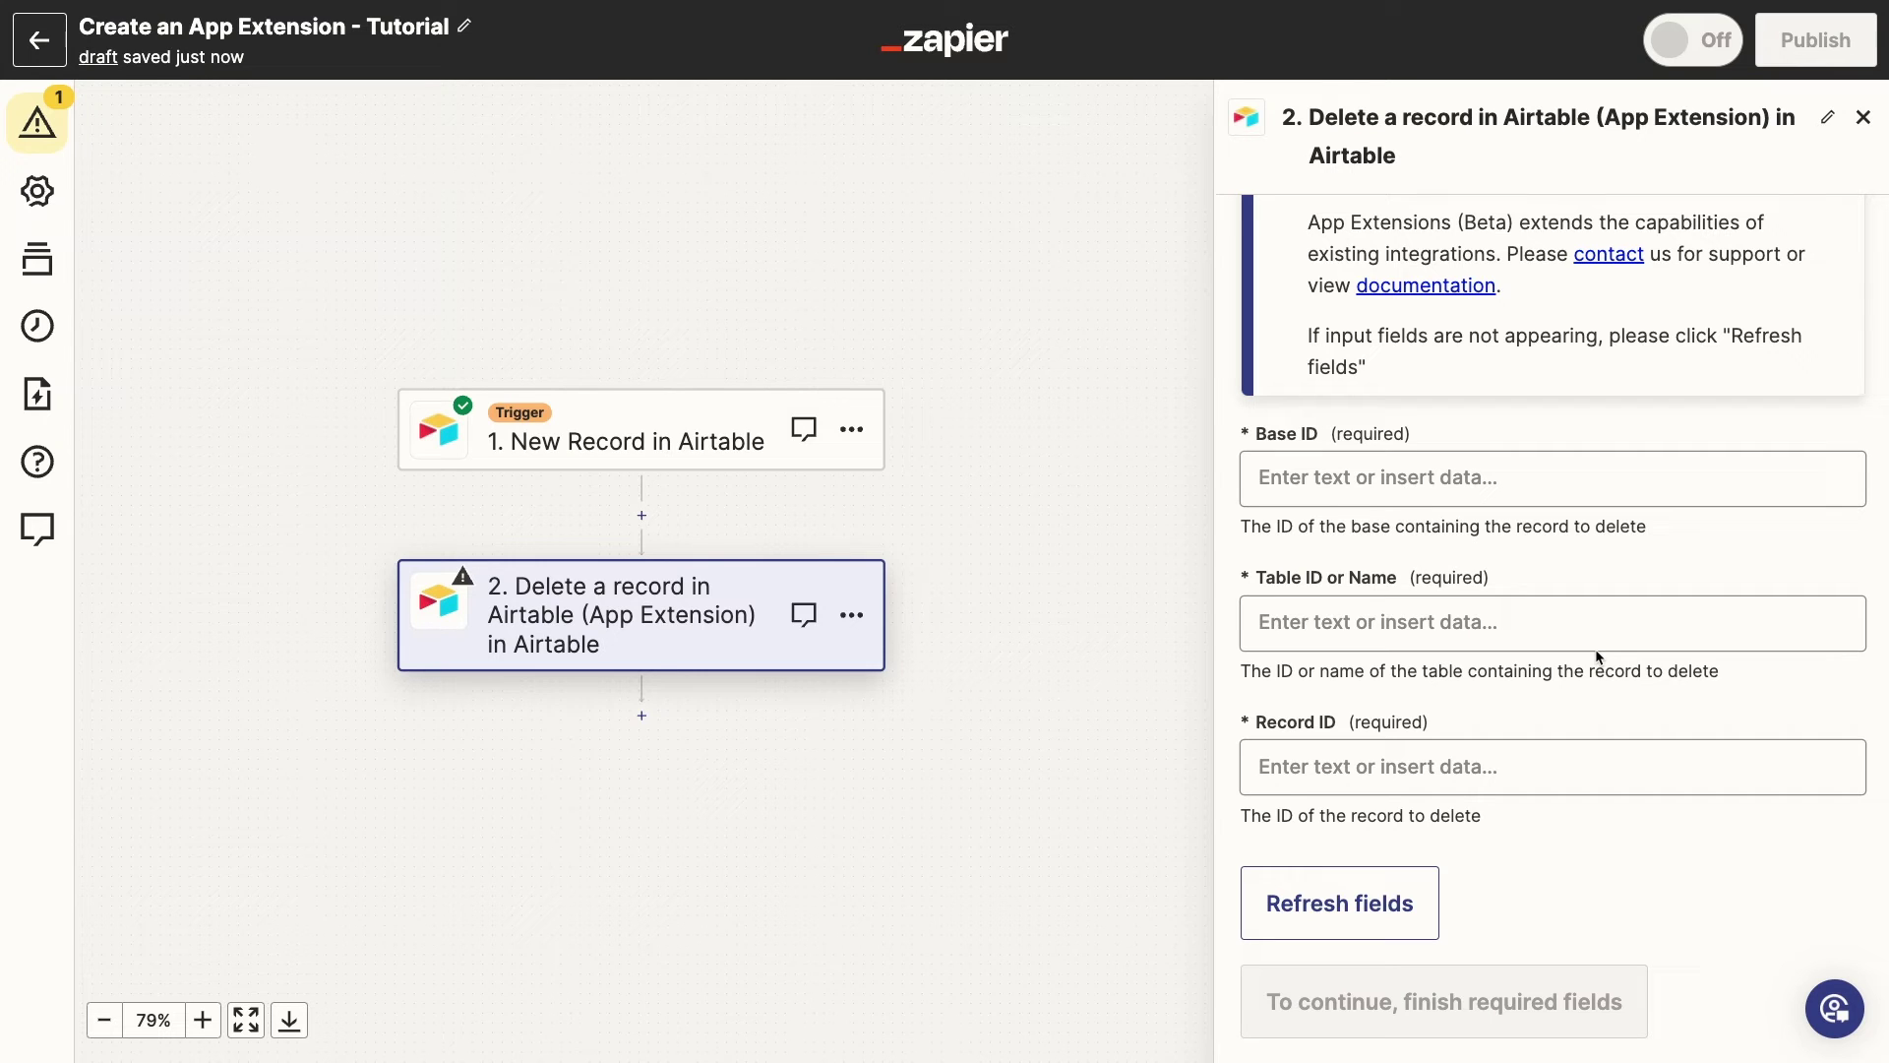
left_click(1463, 488)
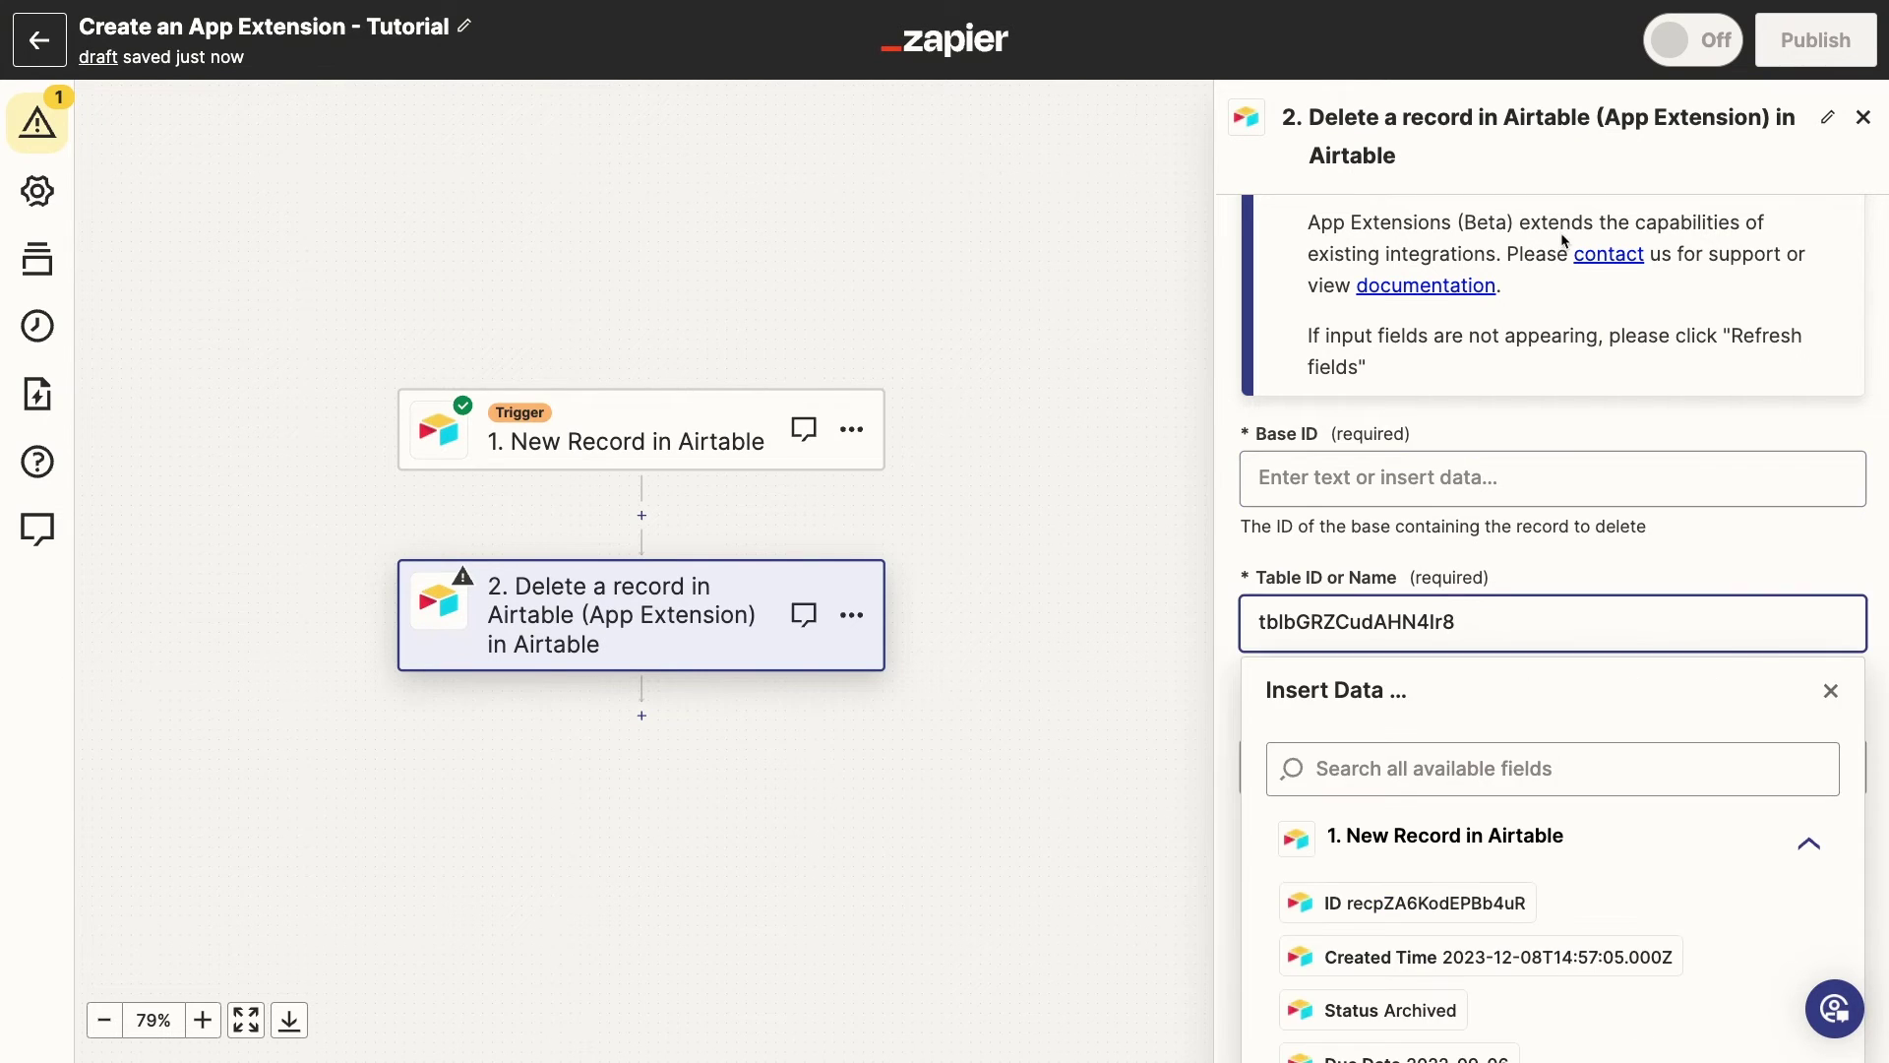
left_click(1442, 477)
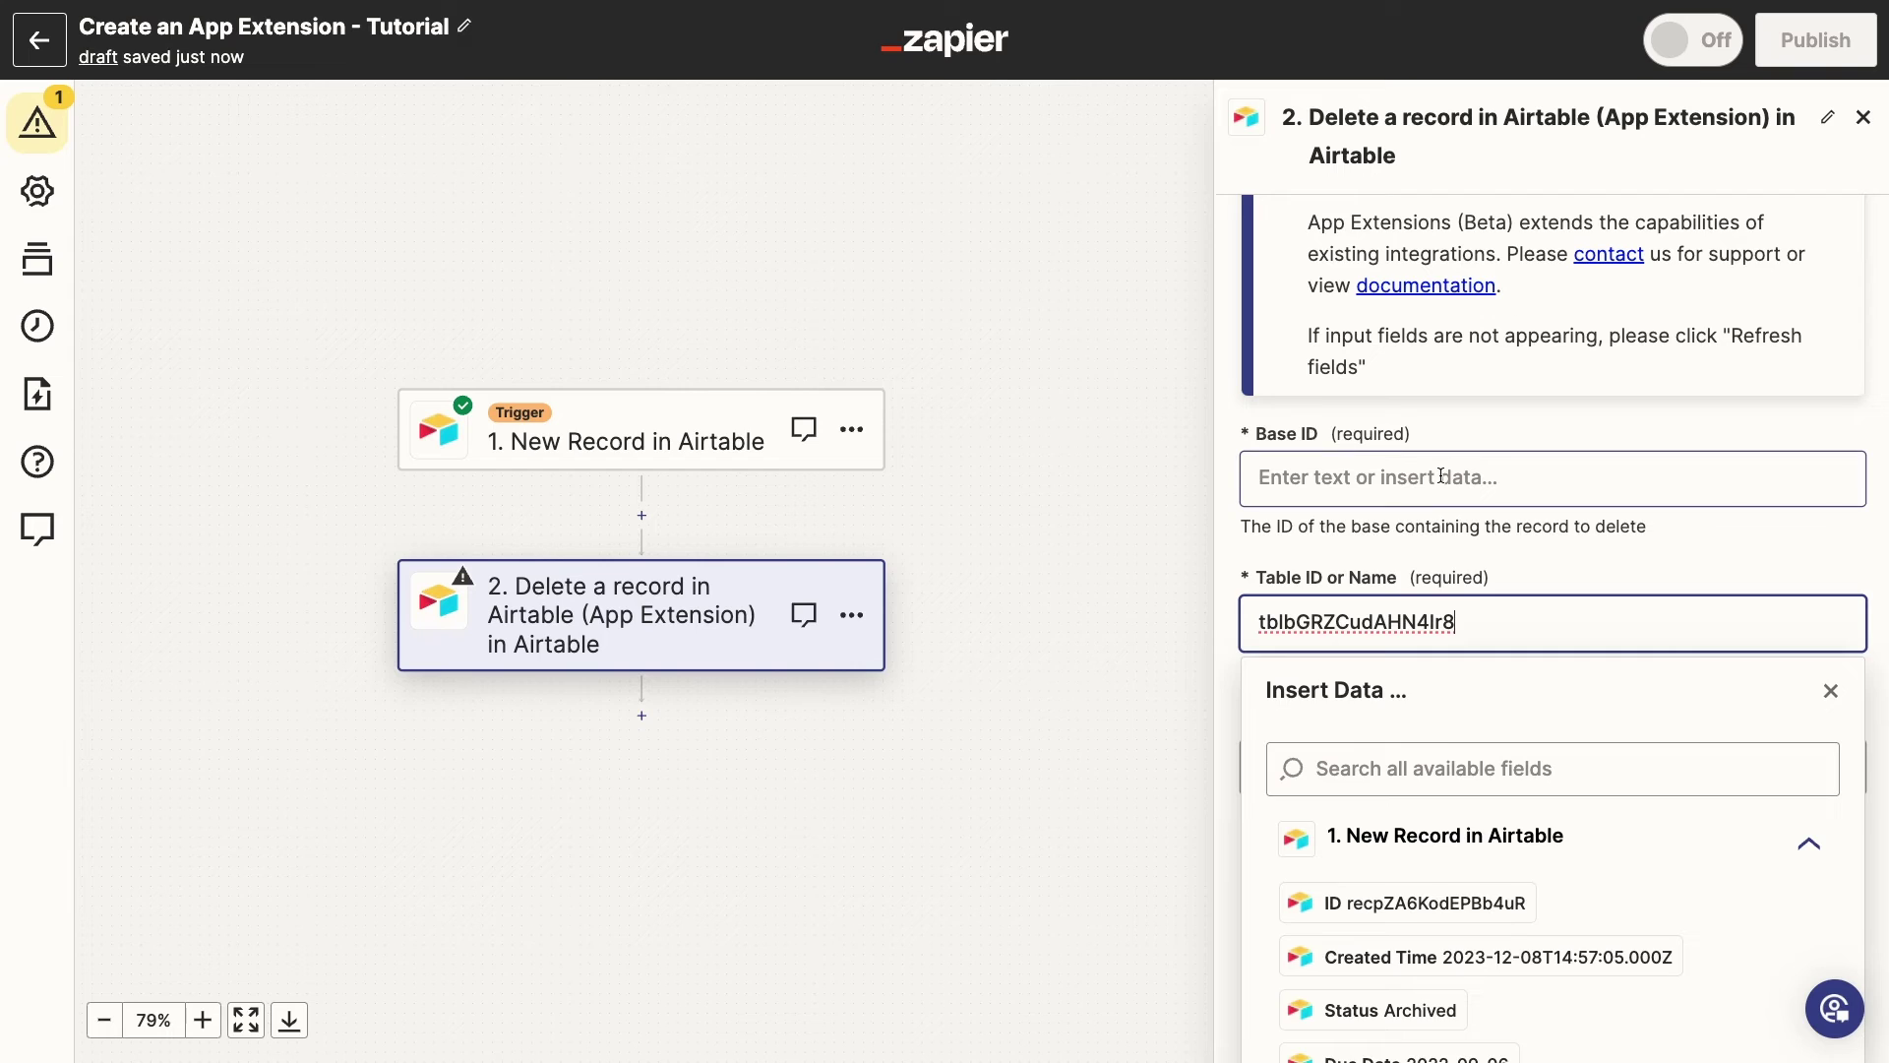
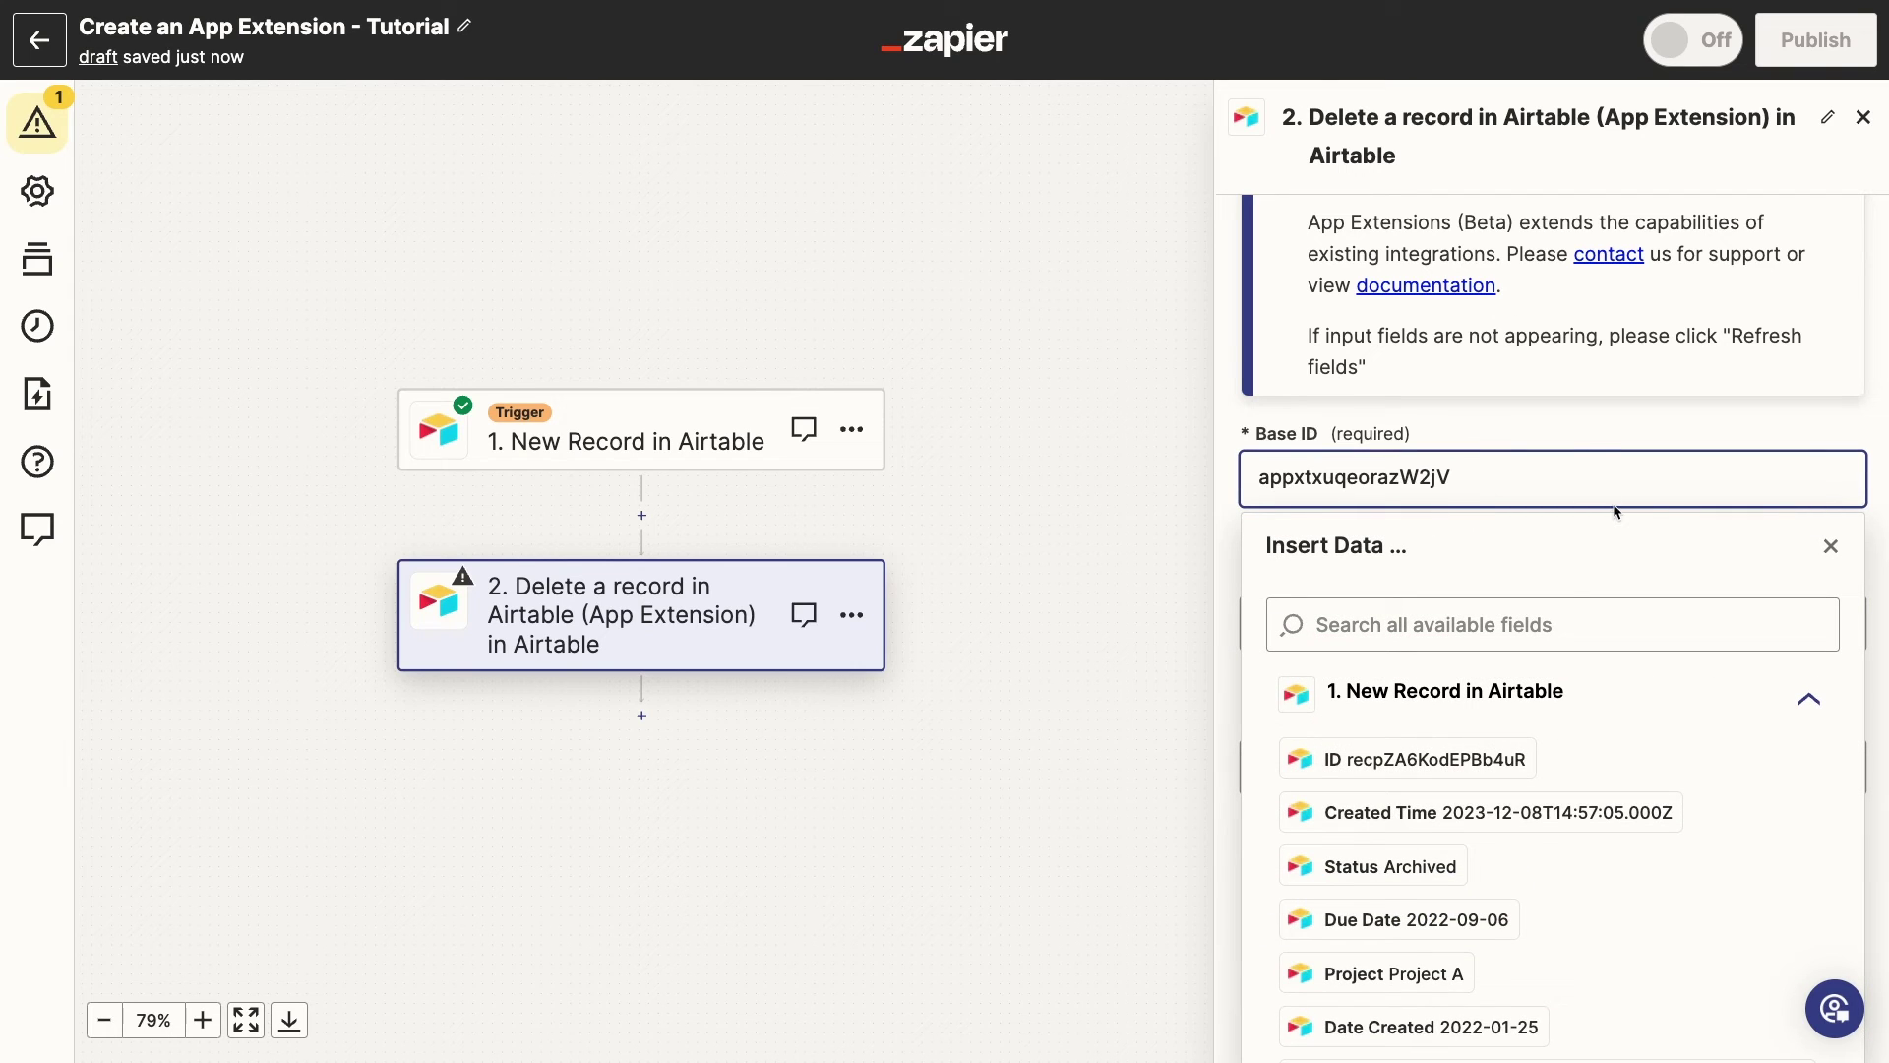
left_click(1582, 427)
scroll(1594, 620, "down", 1)
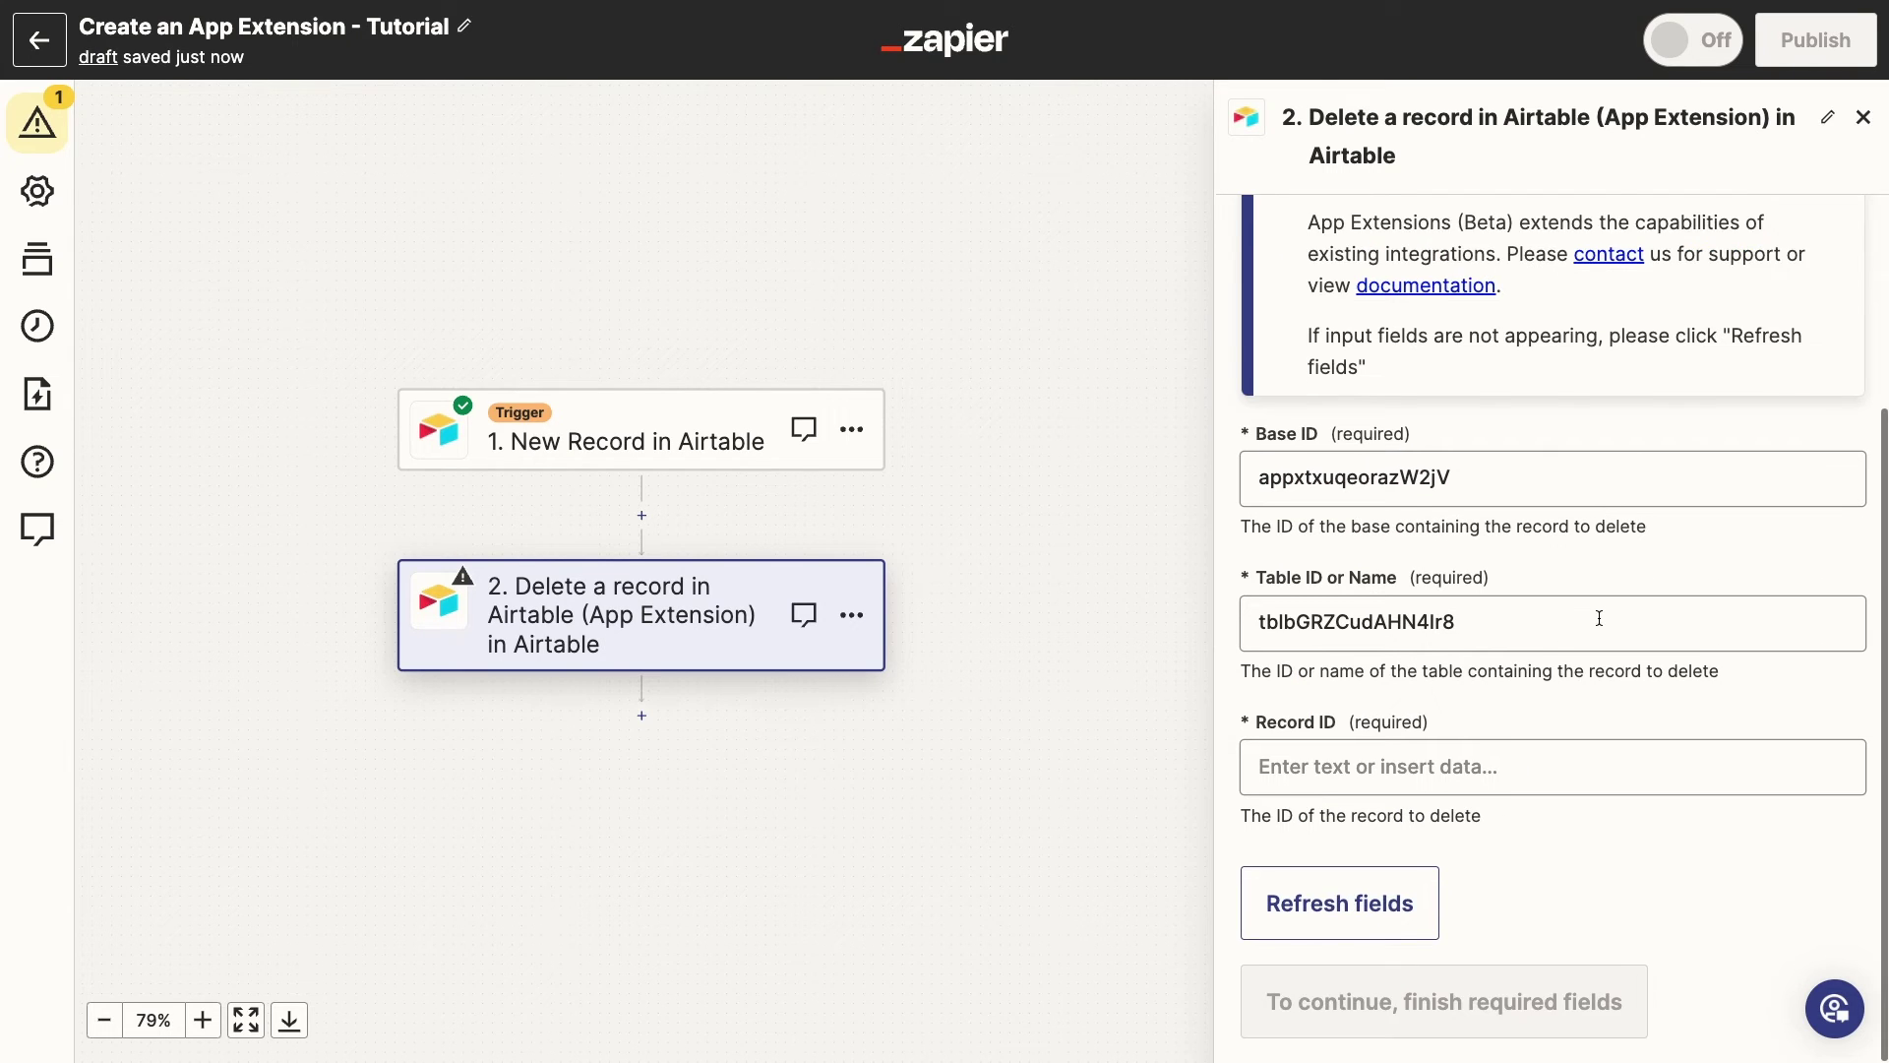
Map the trigger record's ID into Record ID and continue to testing
left_click(1471, 758)
scroll(1603, 853, "down", 4)
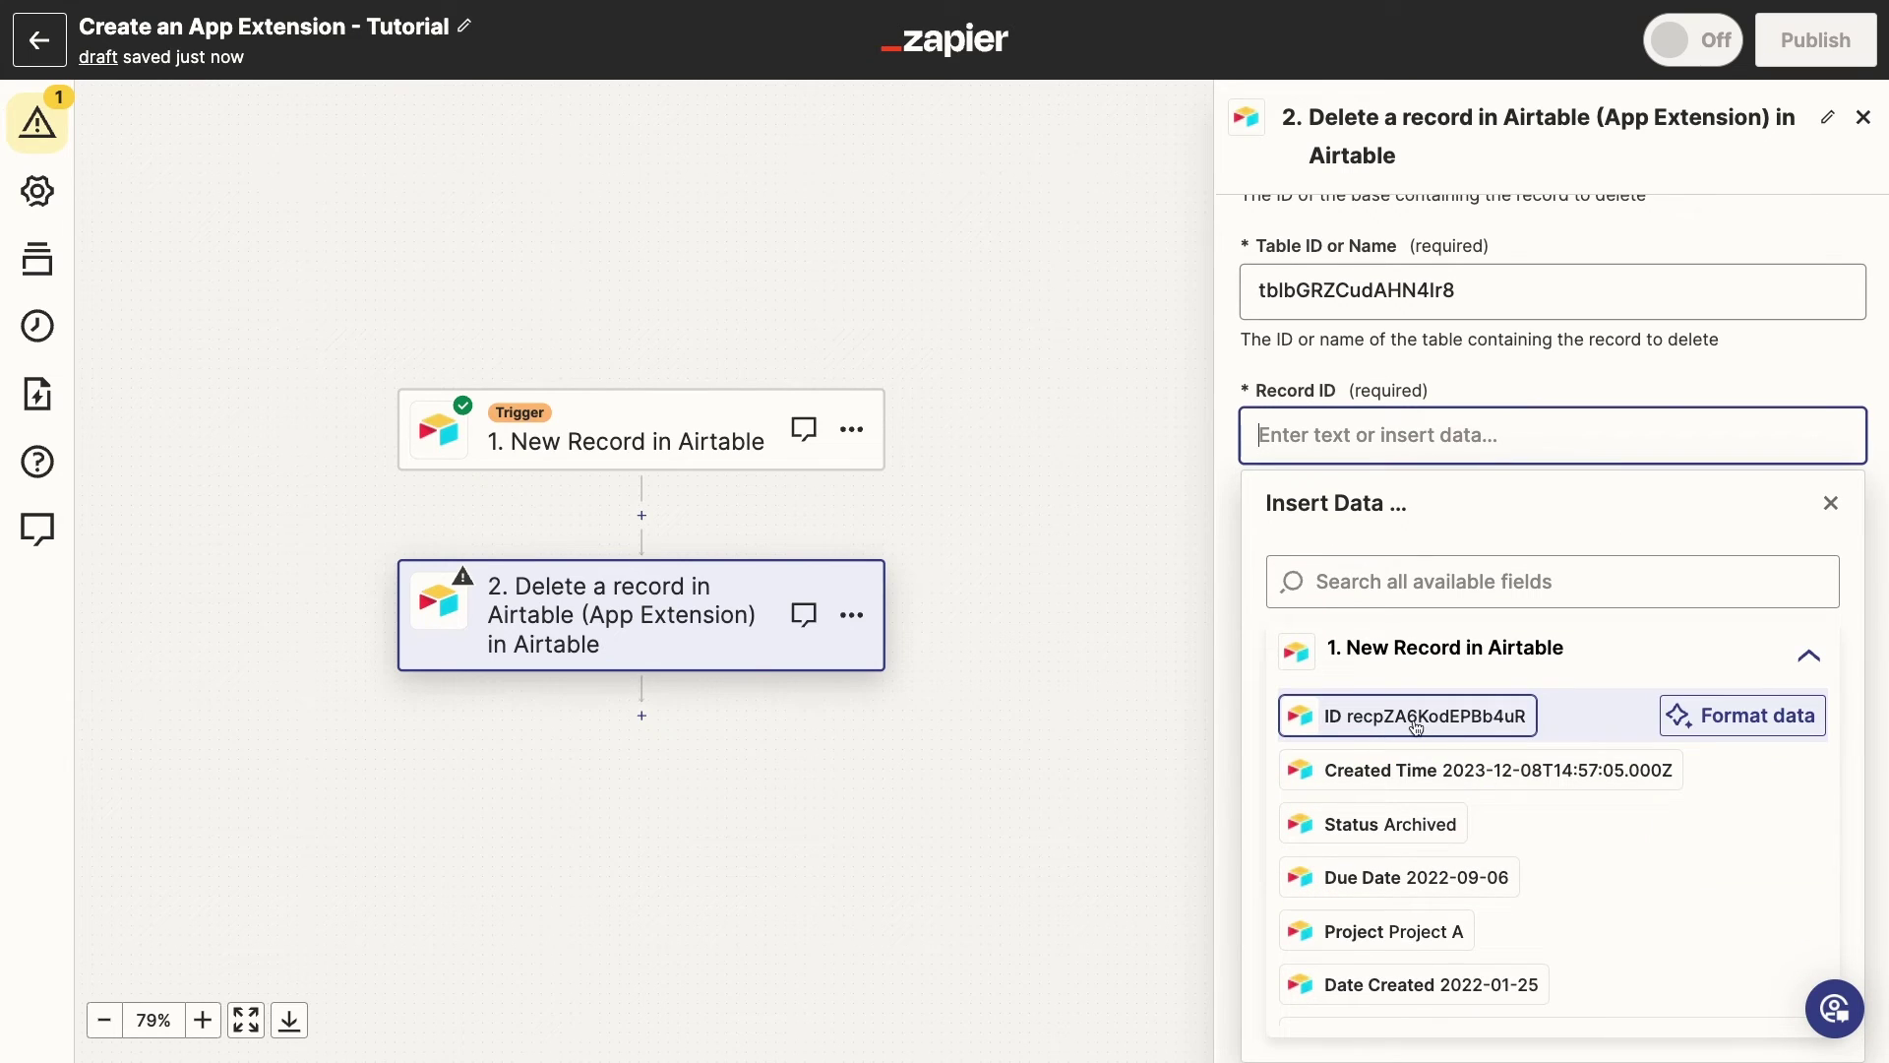
left_click(1417, 723)
left_click(1679, 404)
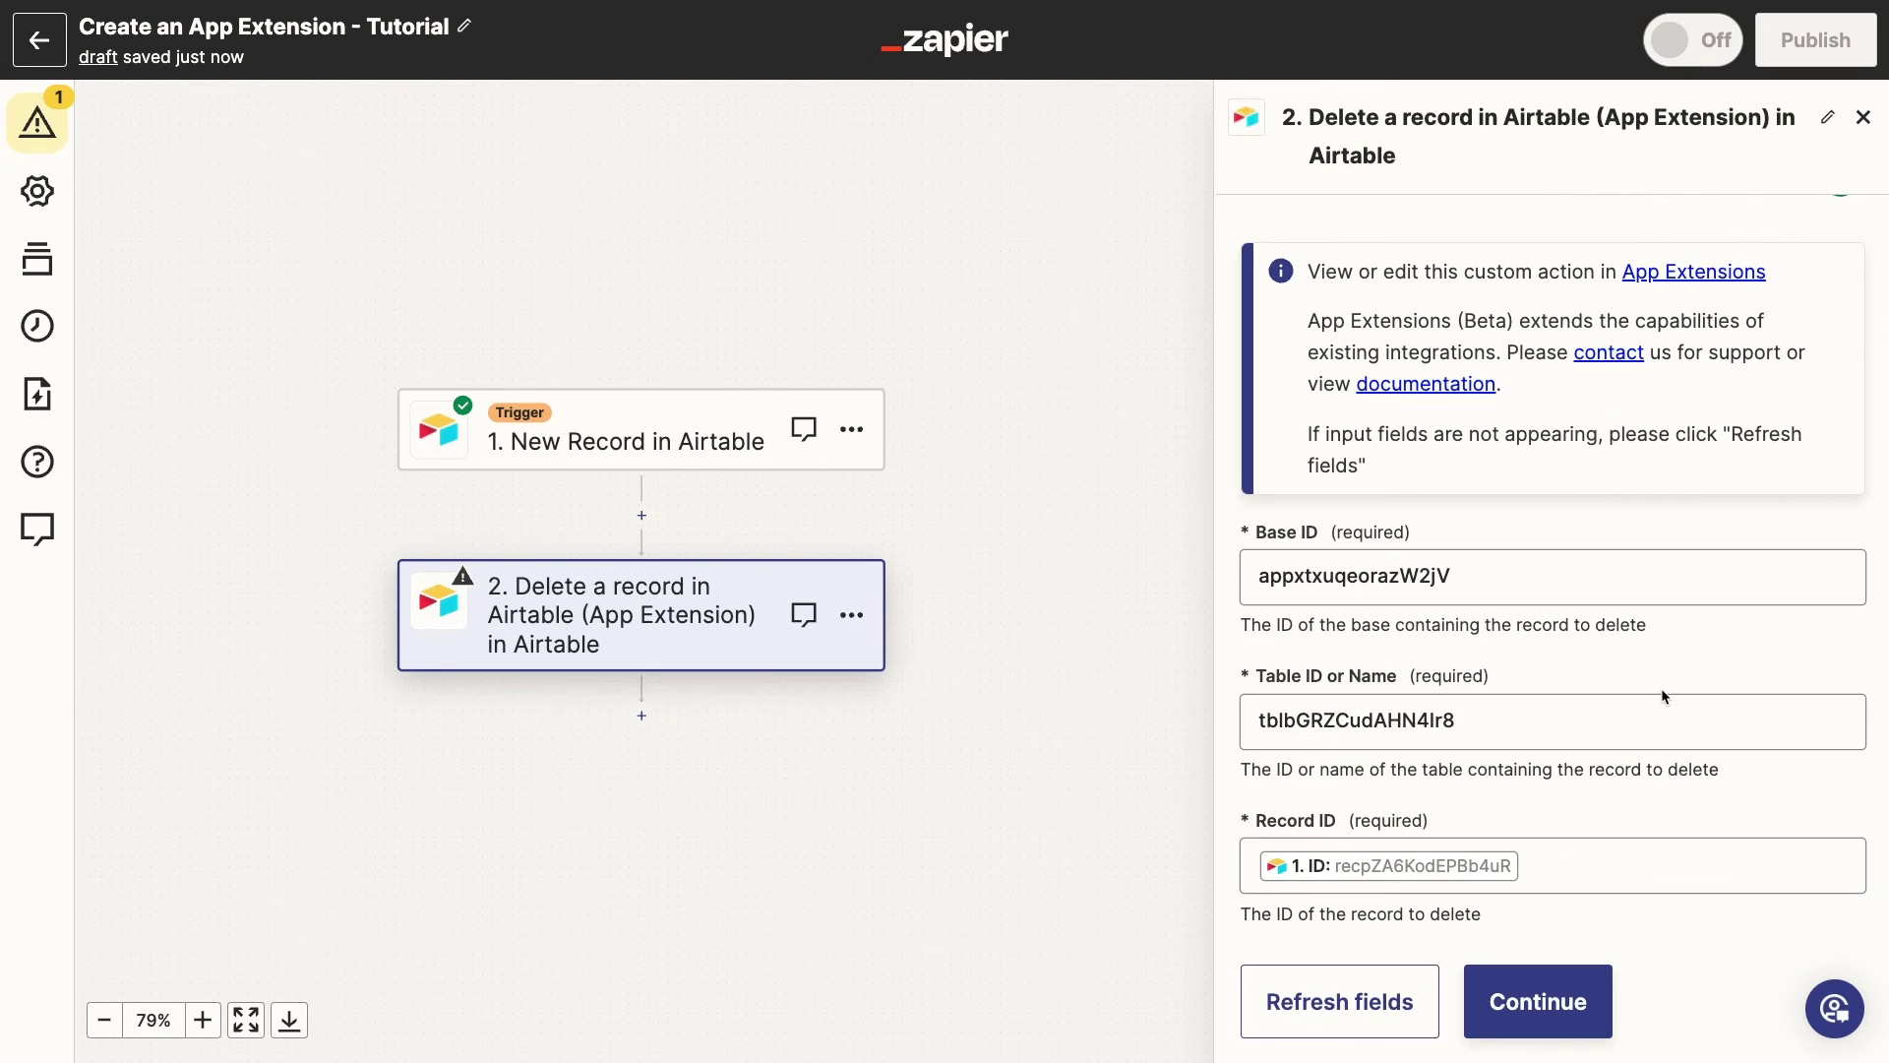
scroll(1661, 688, "down", 1)
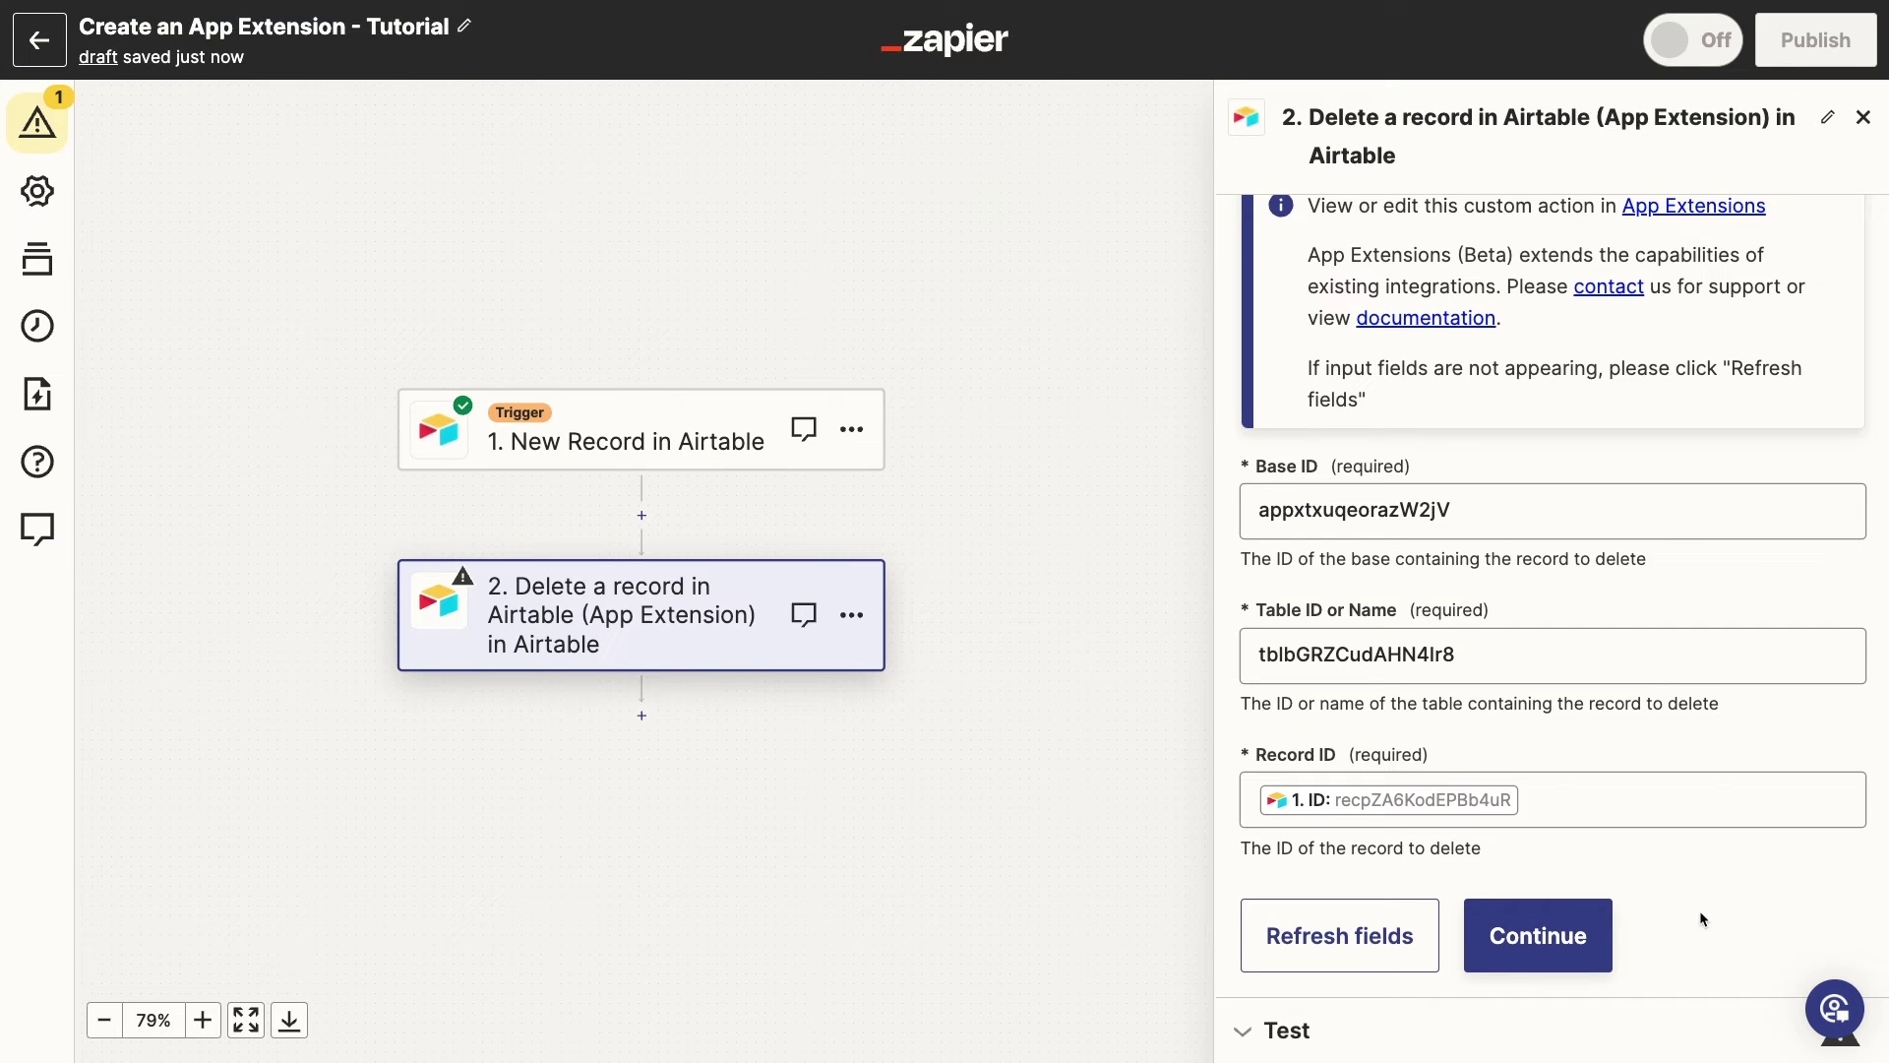
left_click(1594, 936)
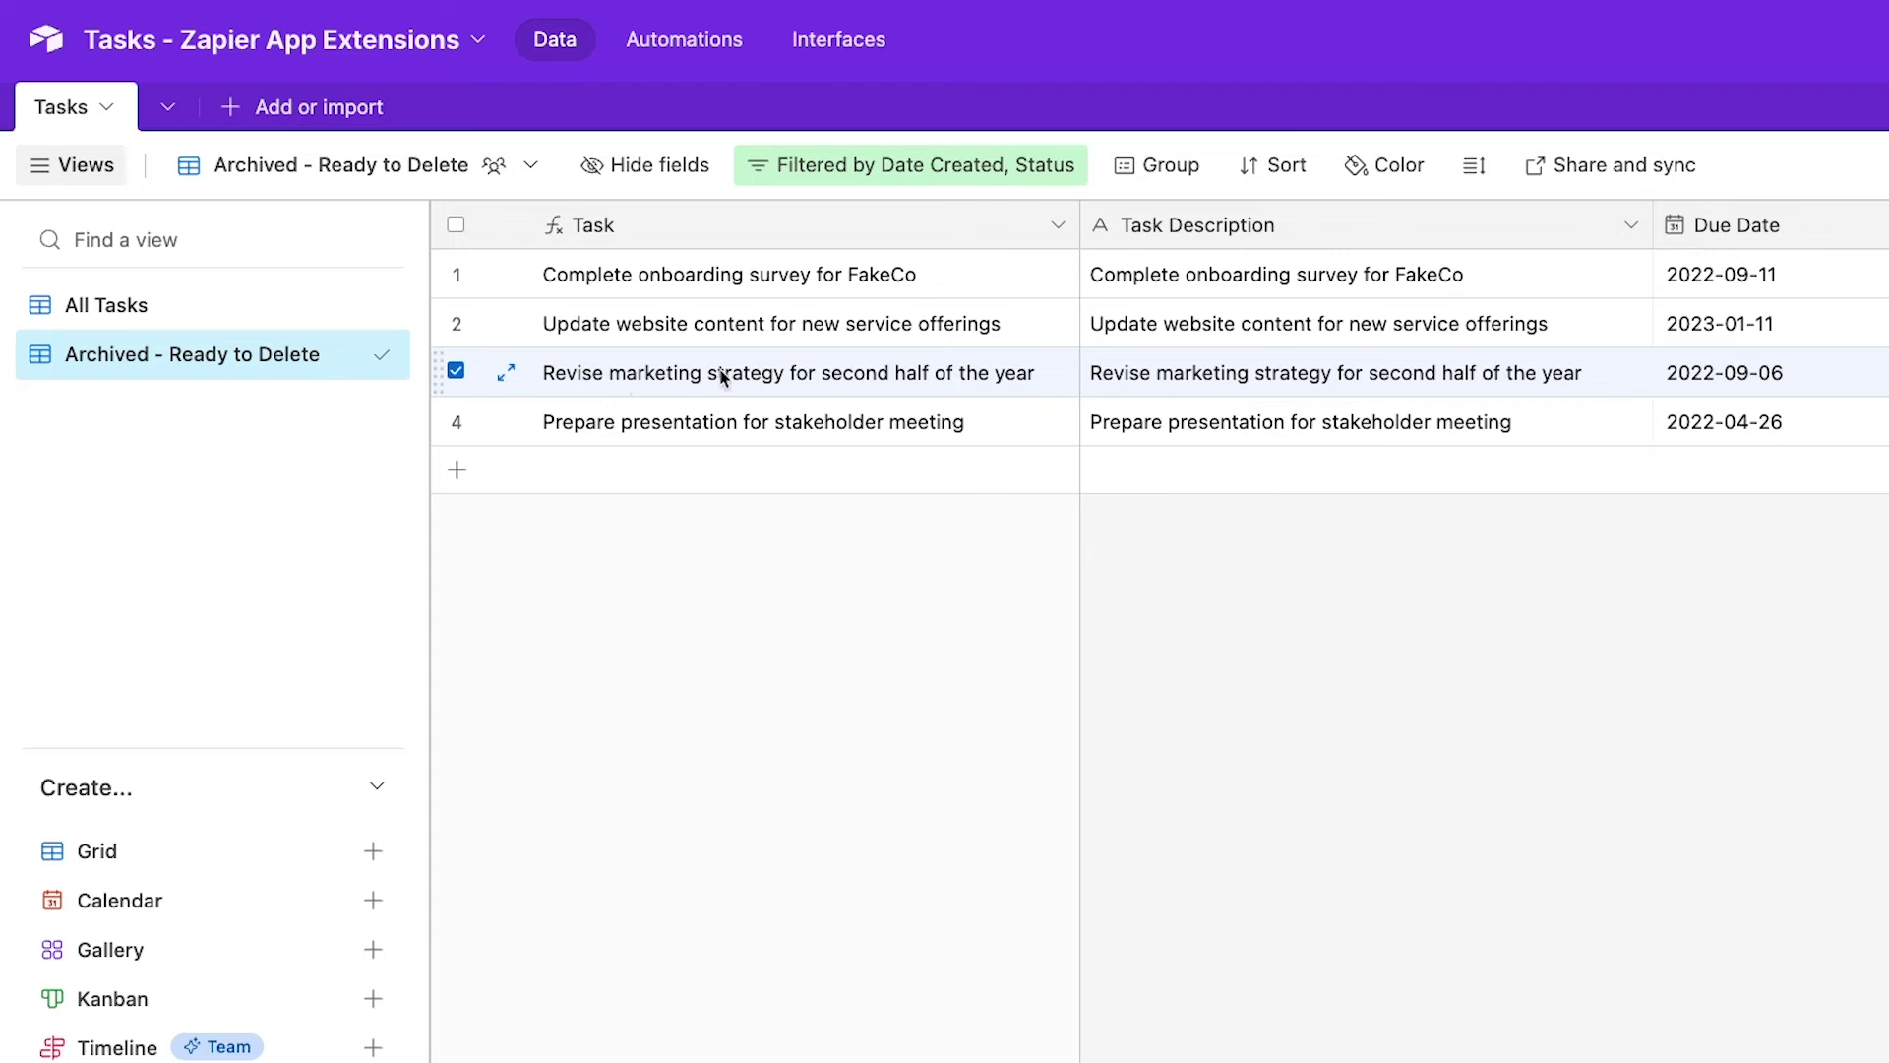
Test the delete step against Airtable and scroll through the status 200 response
left_click(840, 648)
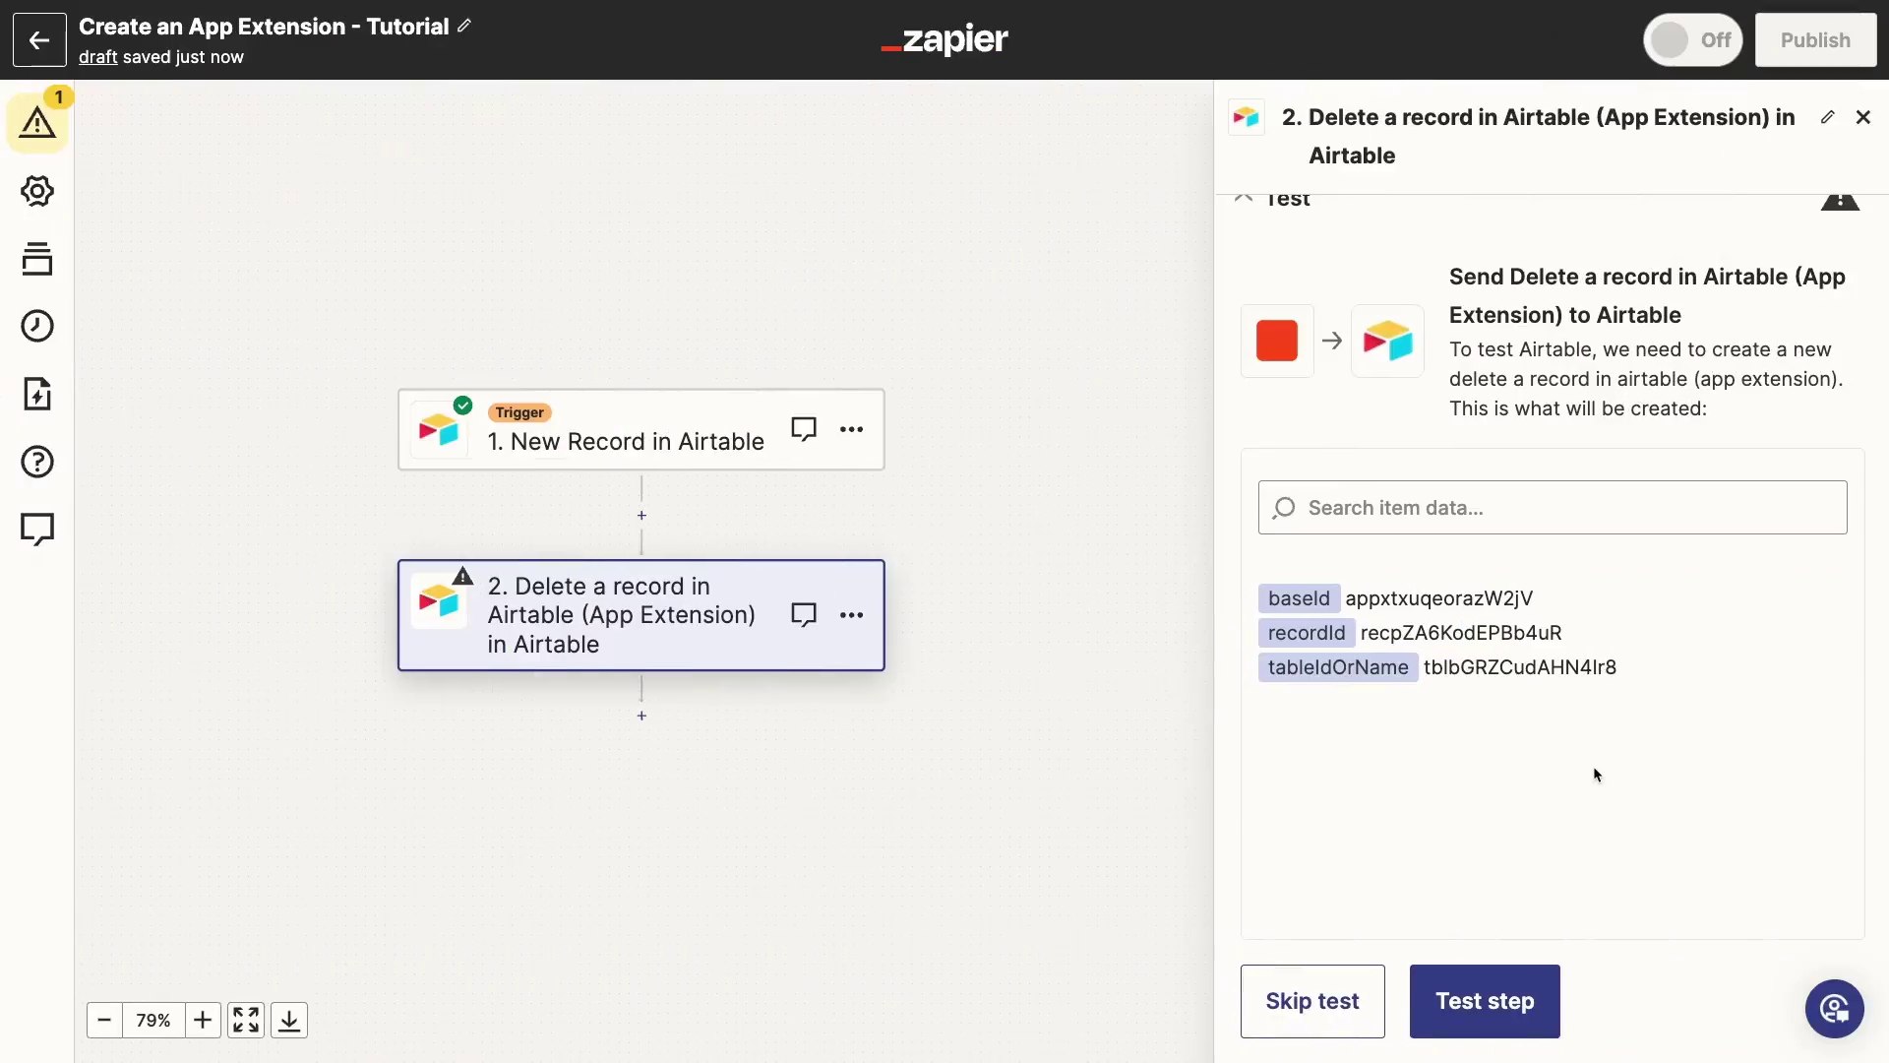
left_click(1529, 979)
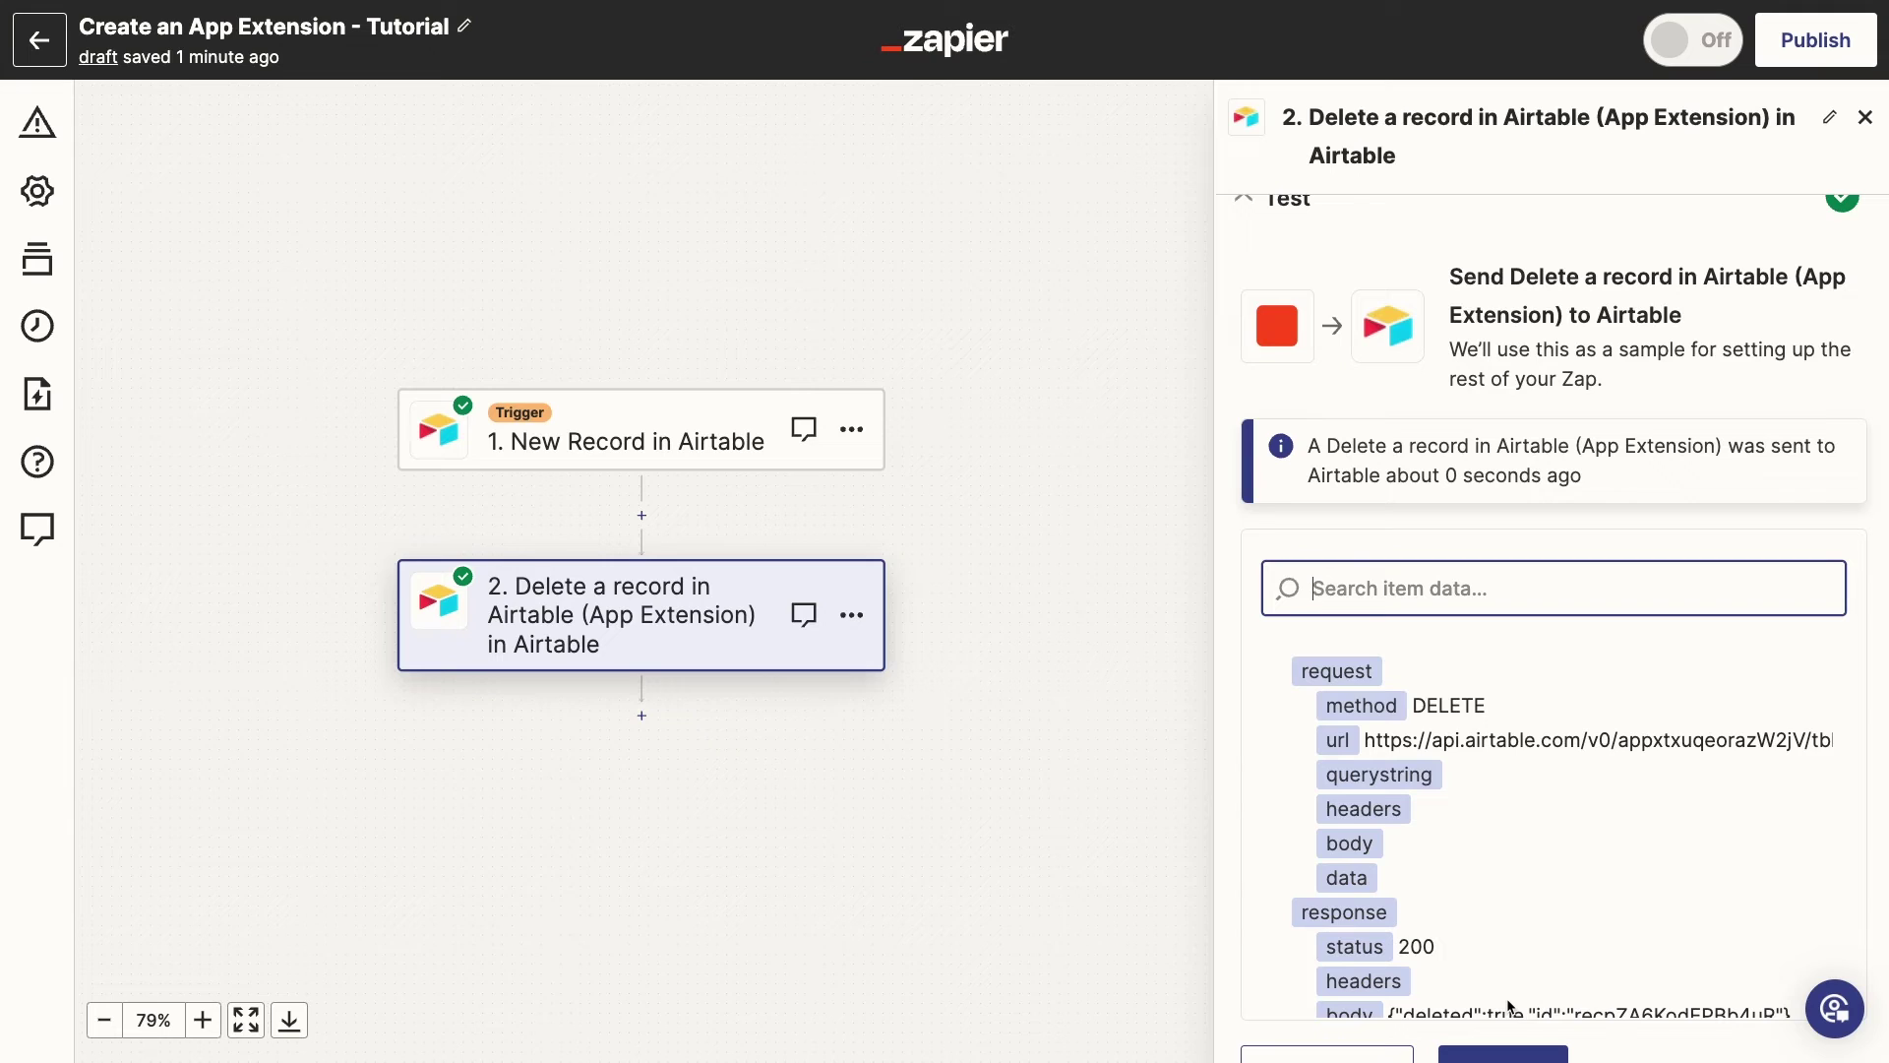
scroll(1510, 1005, "down", 3)
scroll(1596, 838, "down", 2)
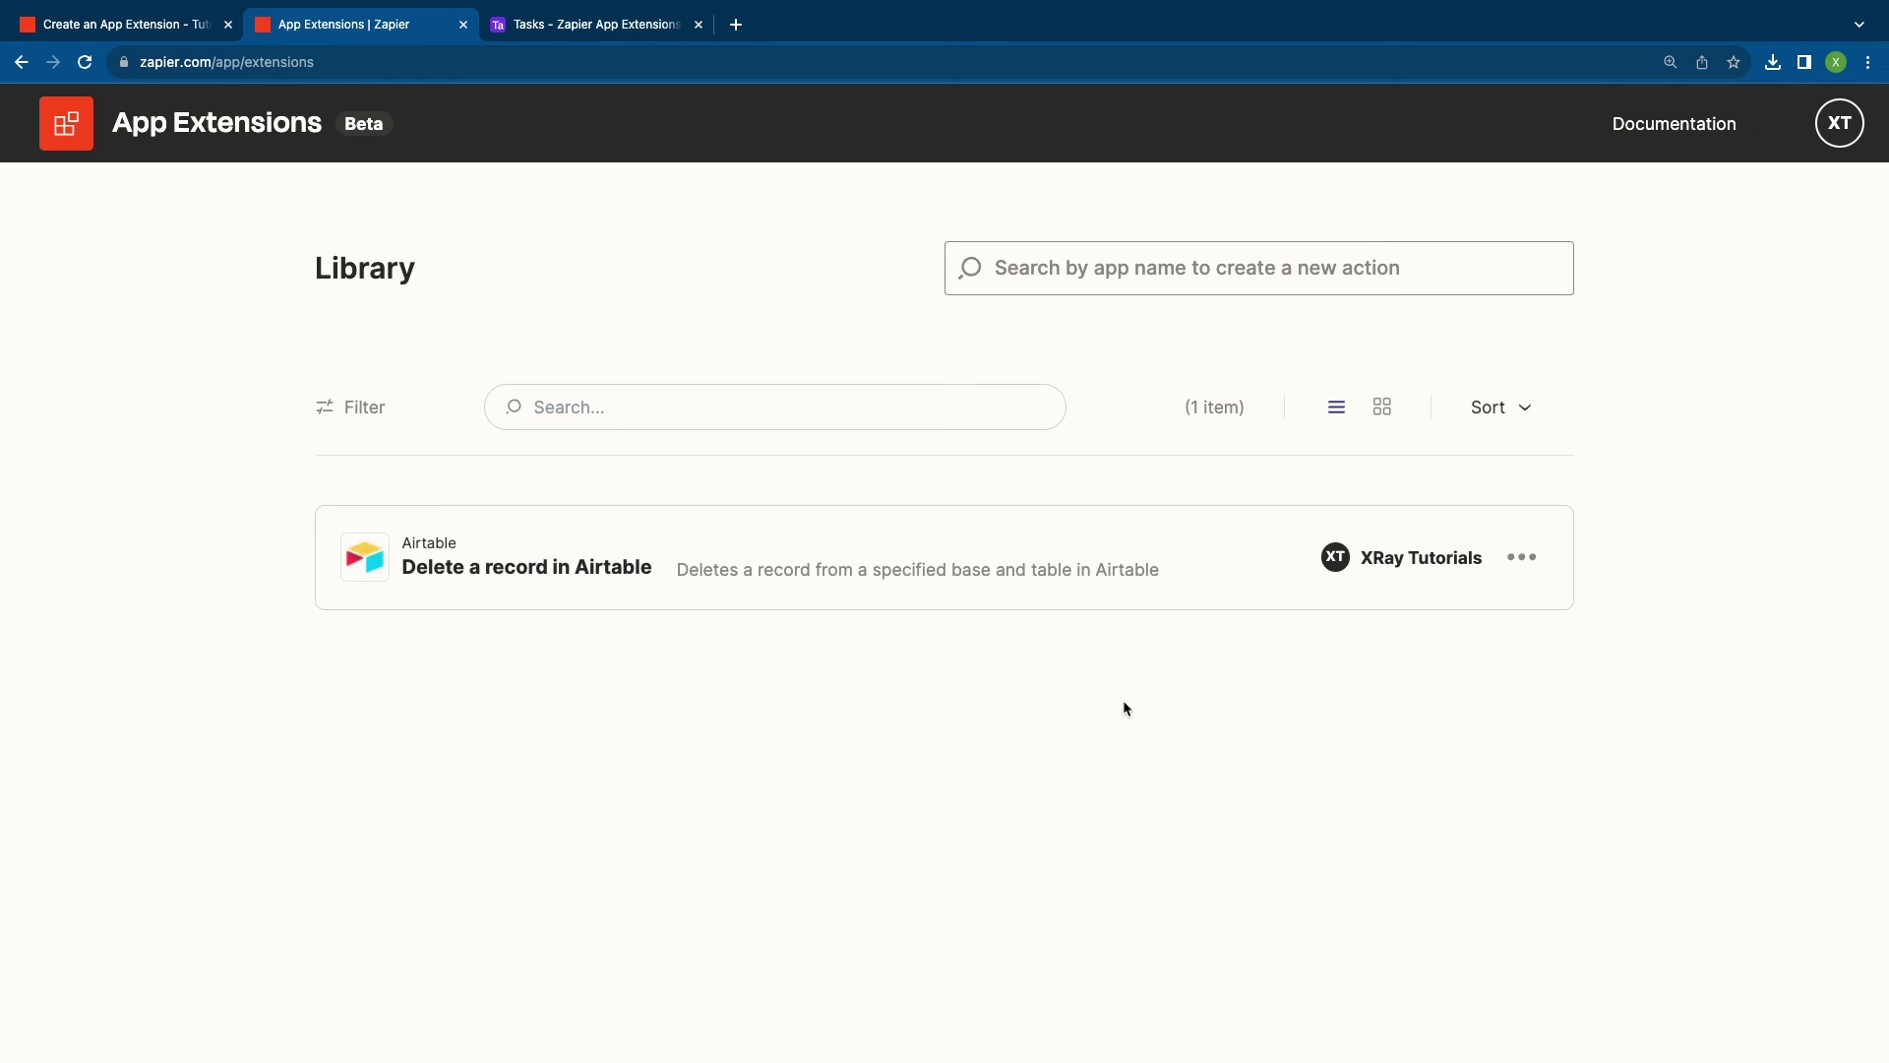
left_click(1518, 559)
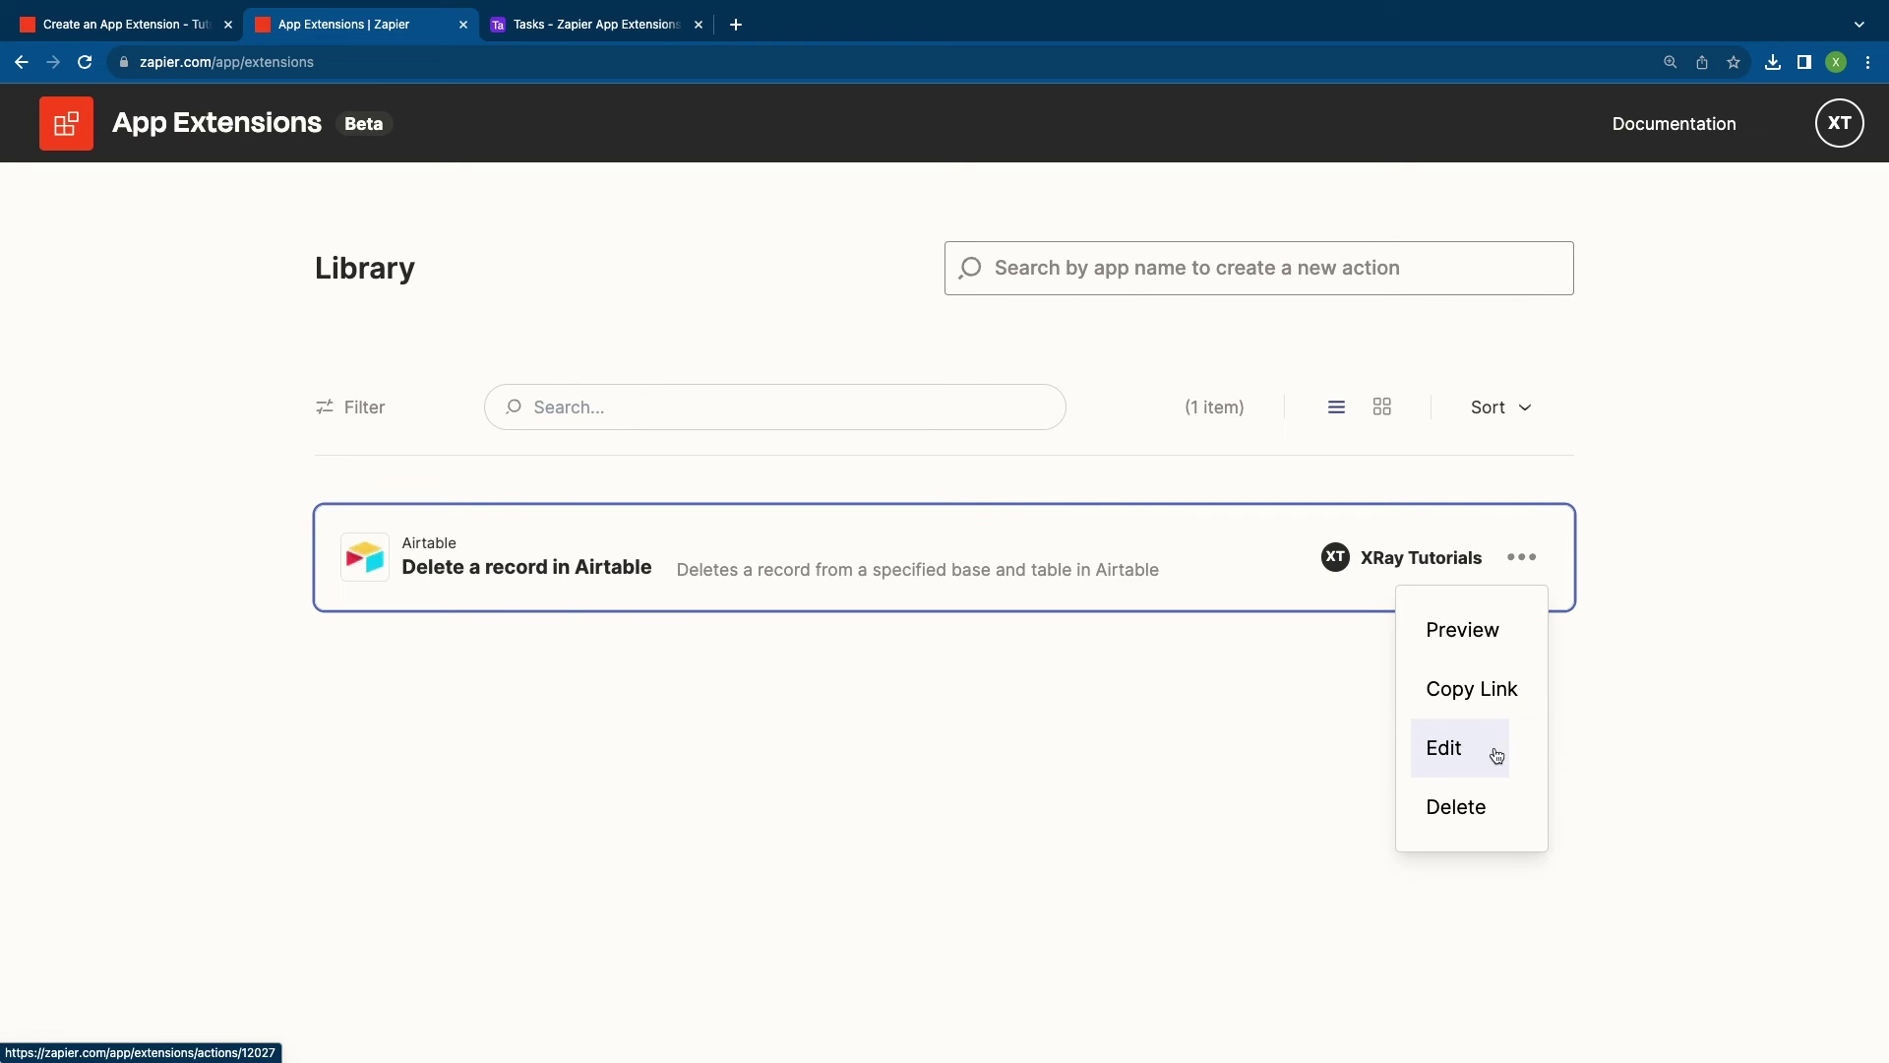
left_click(1609, 747)
left_click(1126, 268)
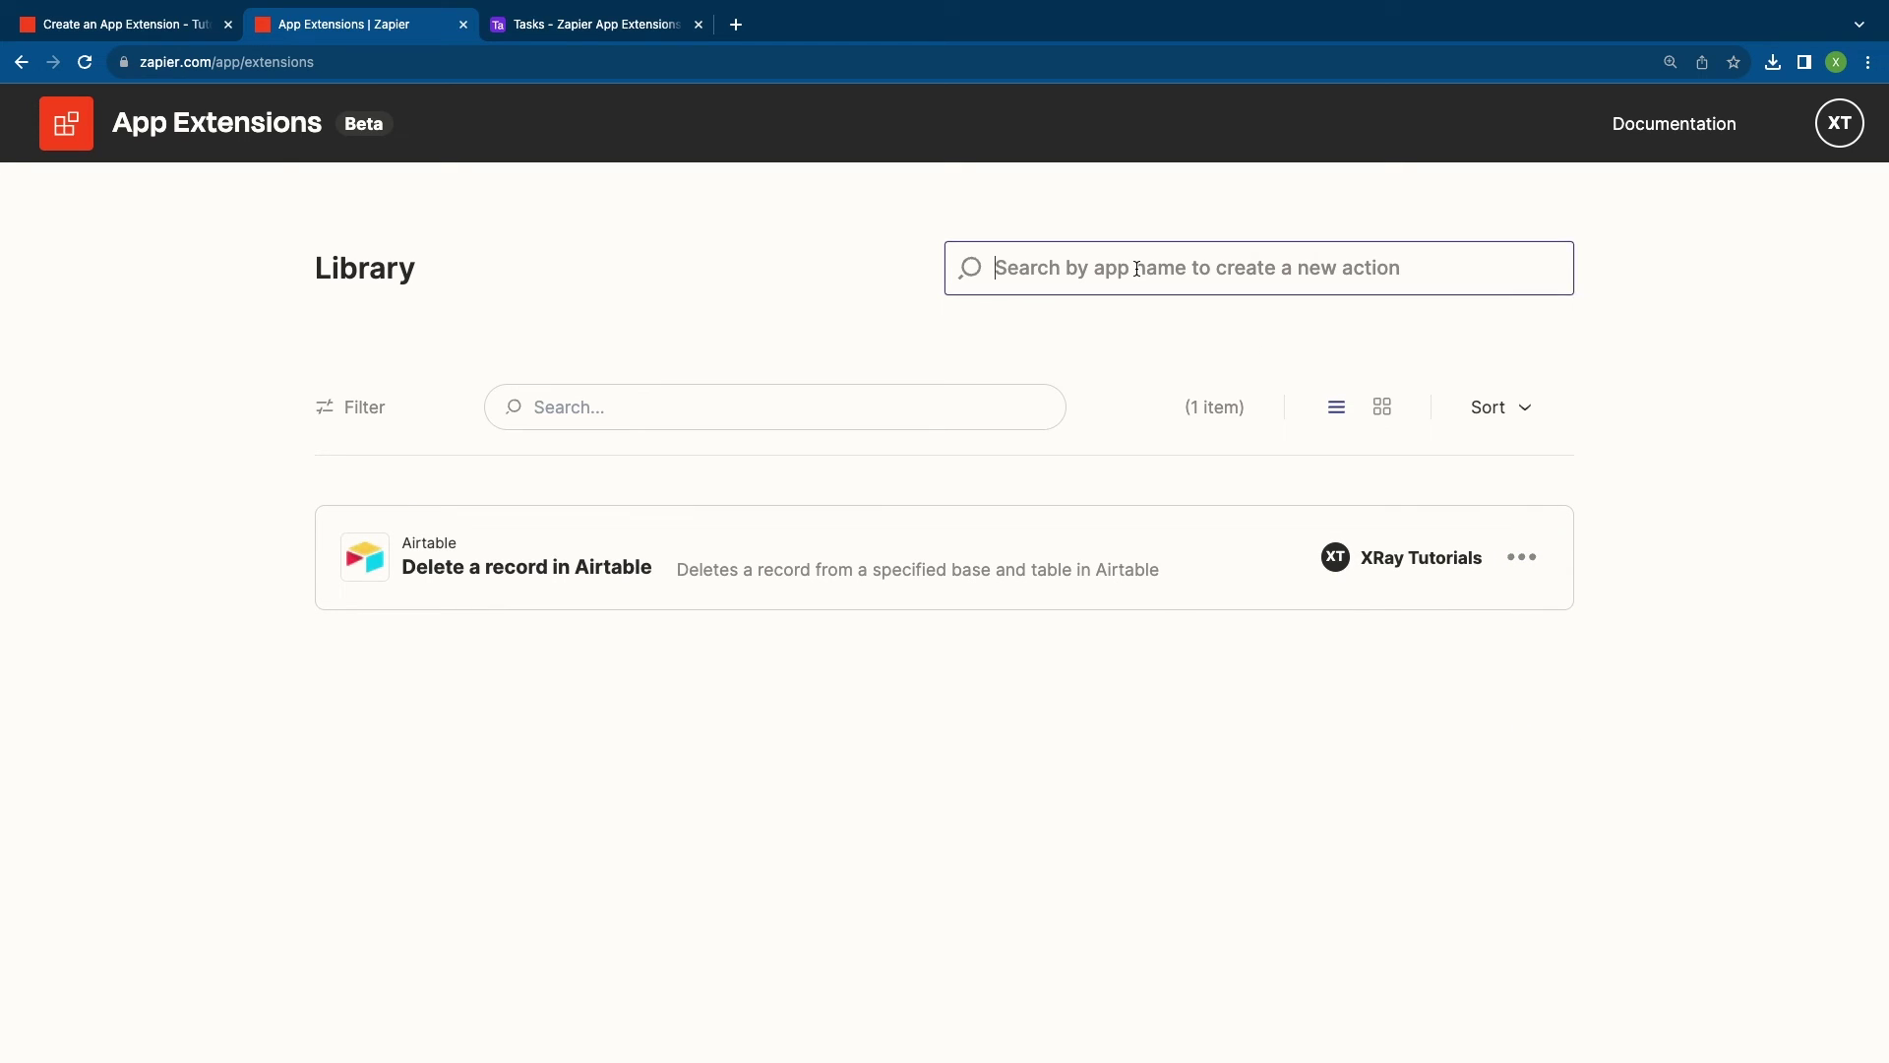